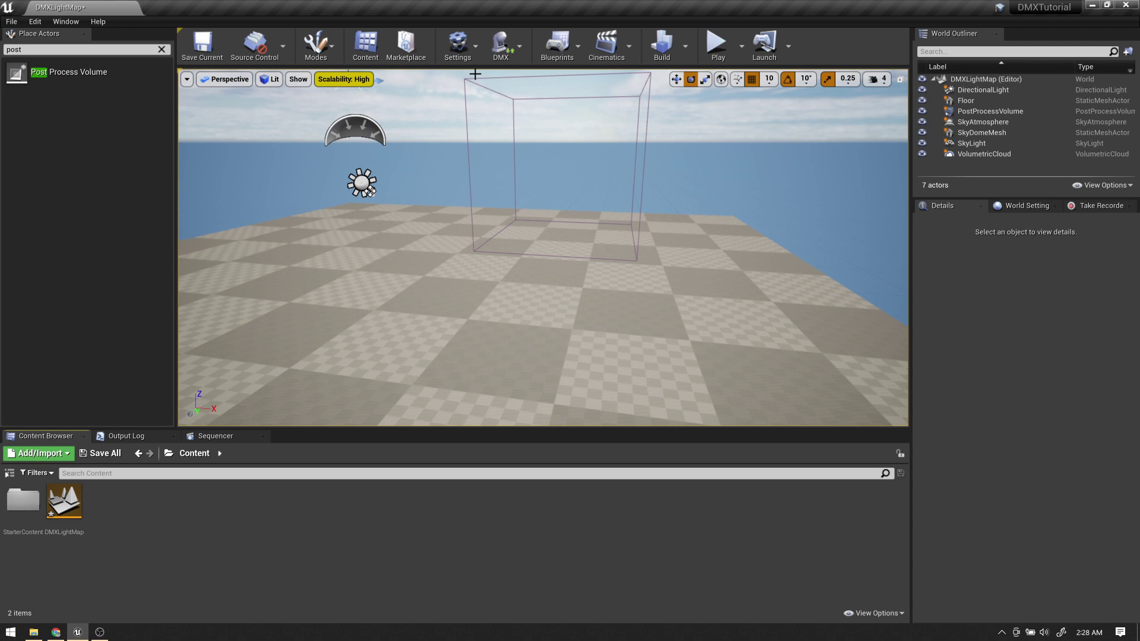
- Search the project's plugins for DMX and check that the DMX plugins are enabled
{"action": "right_click_drag", "start_coordinate": [634, 244], "coordinate": [599, 249]}
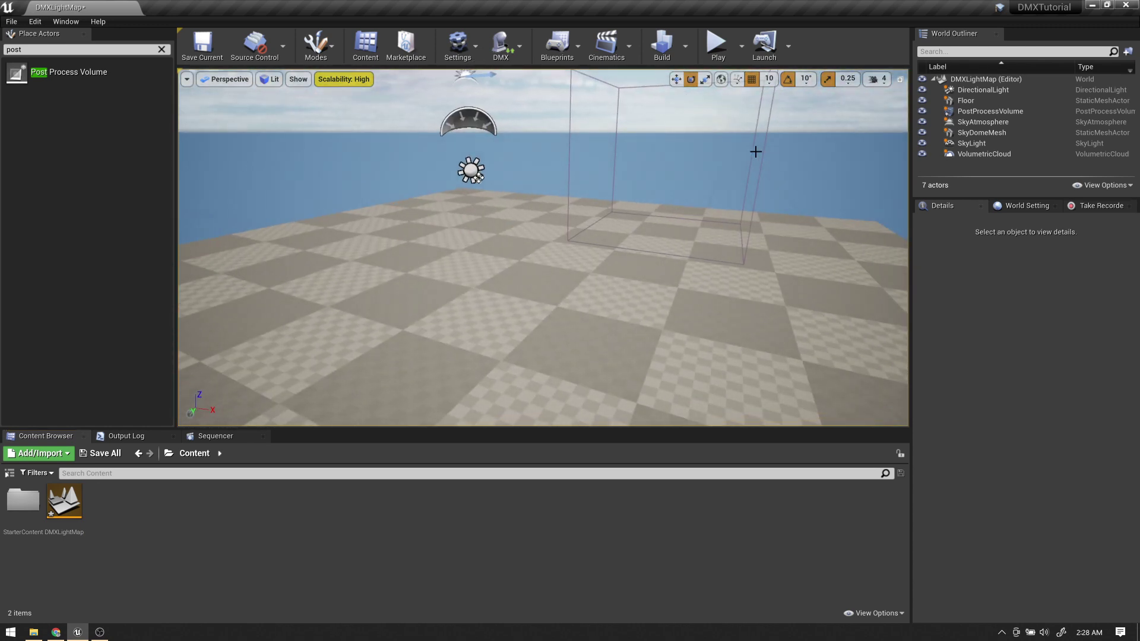
{"action": "left_click", "coordinate": [457, 46]}
{"action": "left_click", "coordinate": [475, 105]}
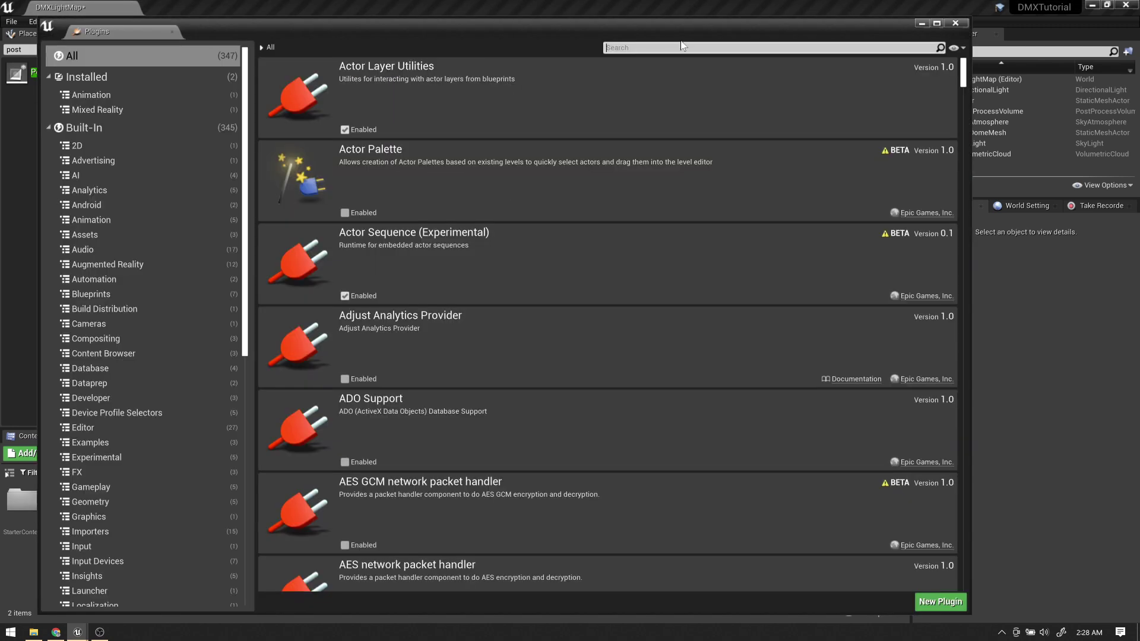
{"action": "left_click", "coordinate": [679, 46]}
{"action": "type", "text": "DMX"}
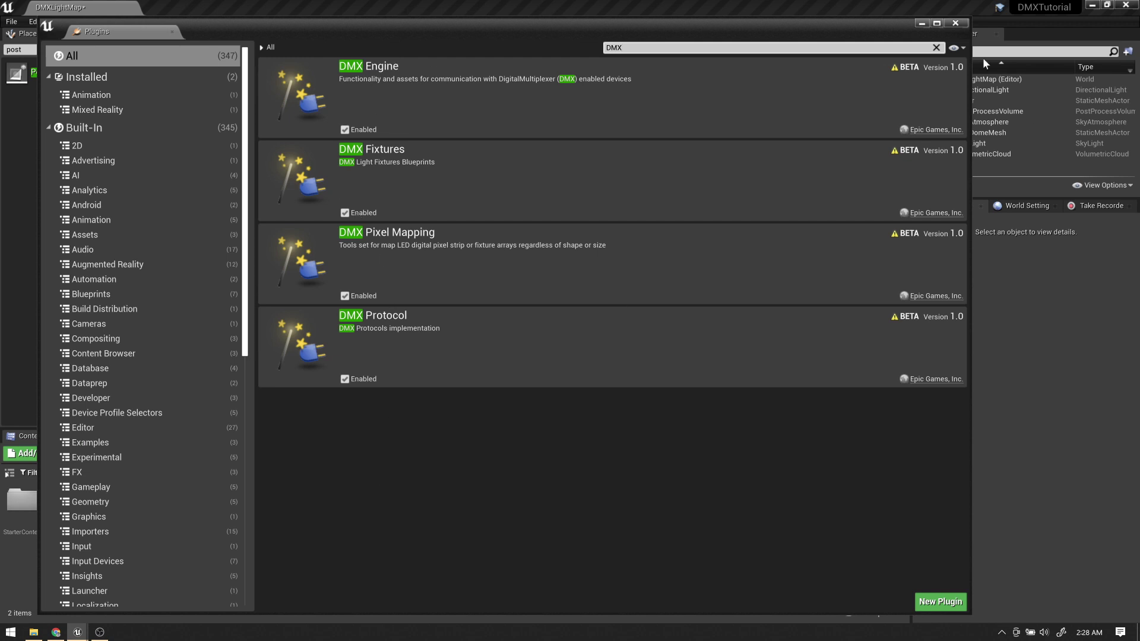
{"action": "left_click", "coordinate": [958, 23]}
- Set the DMX plugin's interface IP address to 10.1.1.9 in the project settings
{"action": "left_click", "coordinate": [463, 44]}
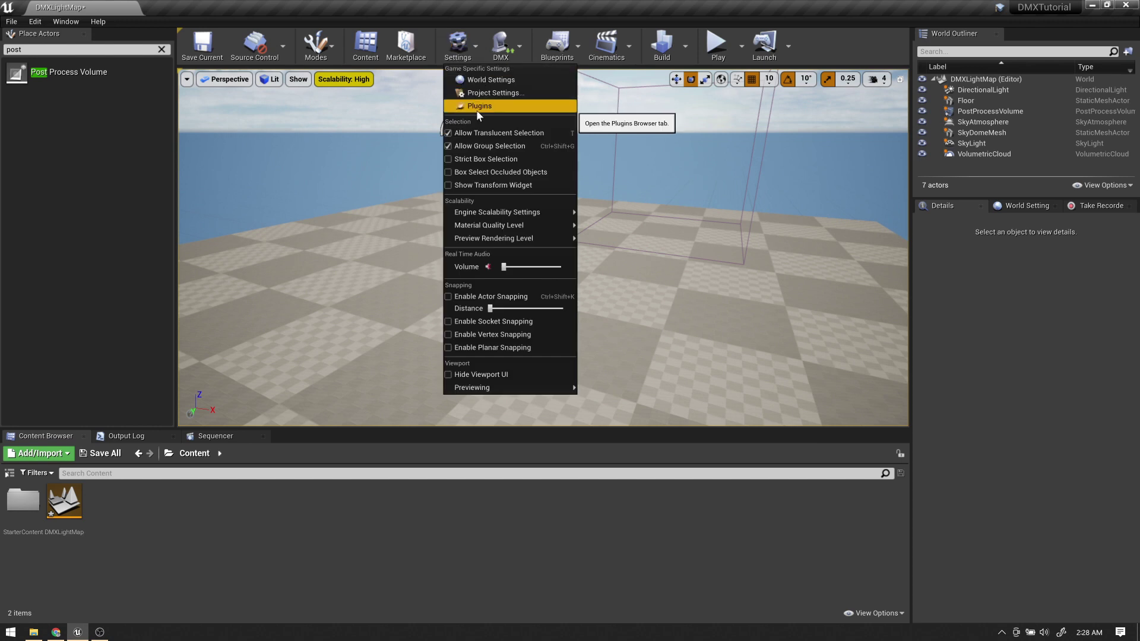
{"action": "left_click", "coordinate": [476, 93]}
{"action": "scroll", "coordinate": [137, 402], "scroll_direction": "down", "scroll_amount": 15}
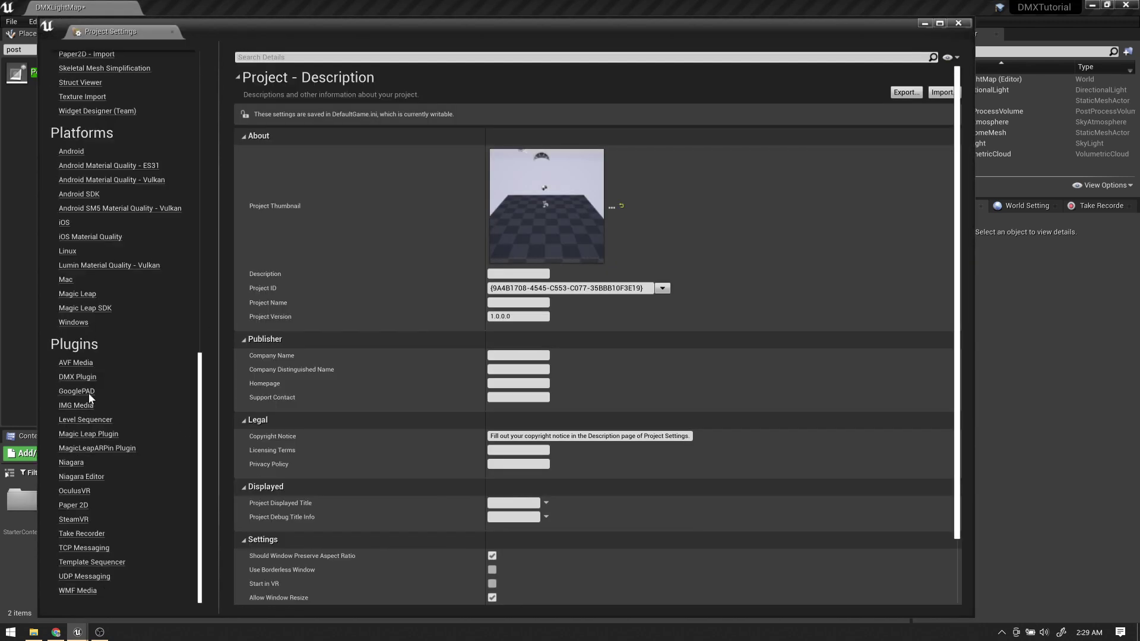
{"action": "left_click", "coordinate": [81, 380]}
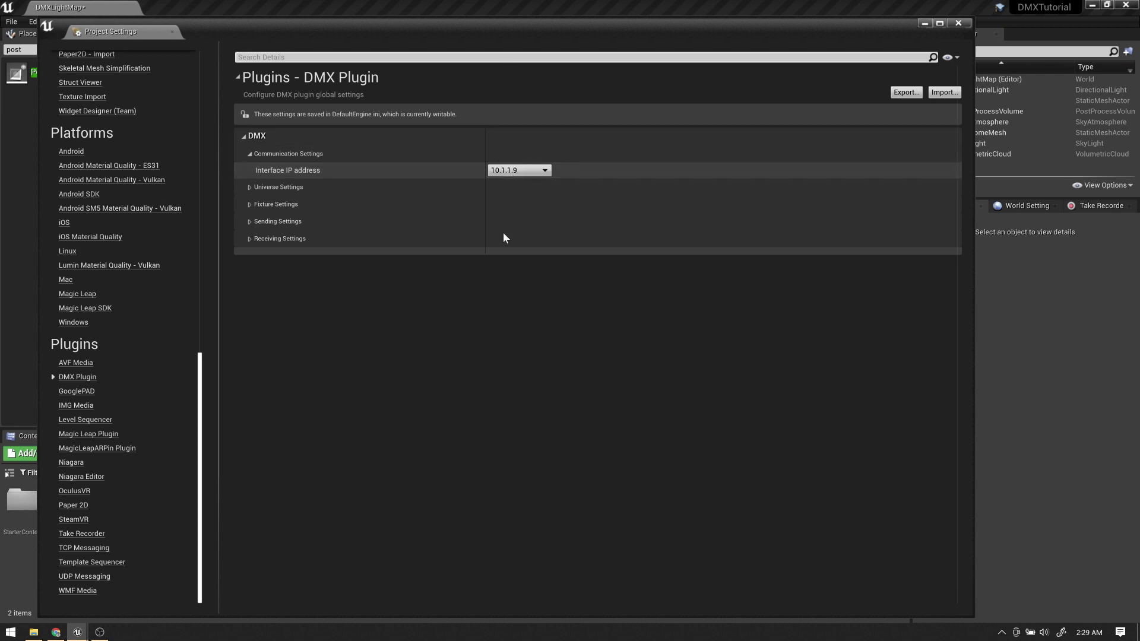
{"action": "left_click", "coordinate": [504, 171]}
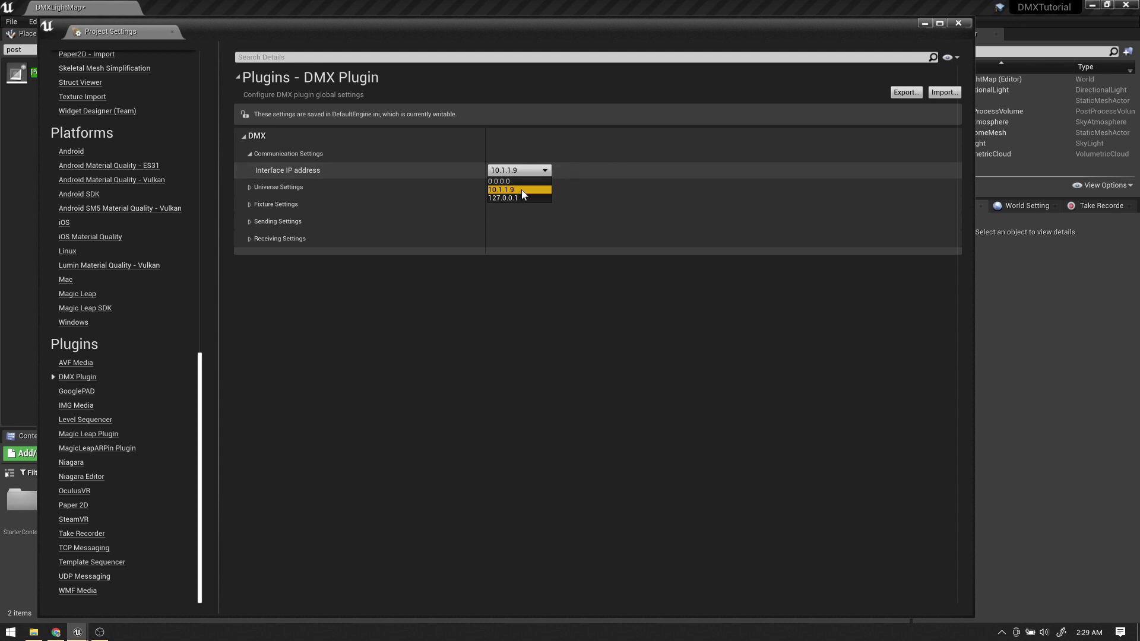
{"action": "left_click", "coordinate": [521, 190]}
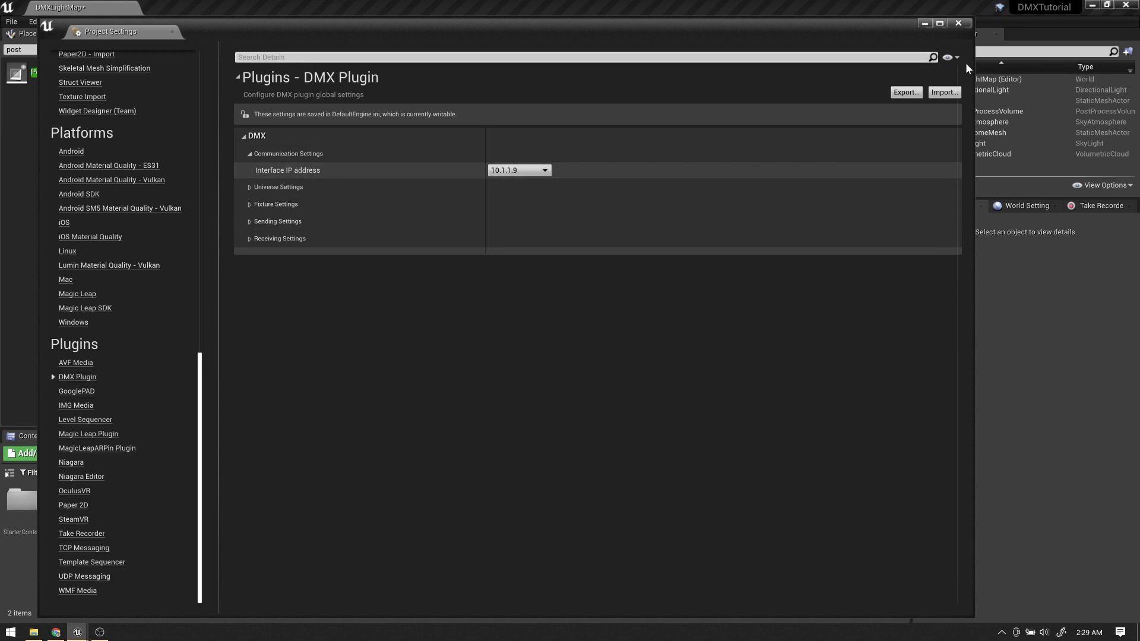
{"action": "left_click", "coordinate": [958, 26]}
- Create a DMX Library asset named DMXLibary in the Content folder
{"action": "mouse_move", "coordinate": [543, 249]}
{"action": "right_mouse_down"}
{"action": "mouse_move", "coordinate": [700, 235]}
{"action": "mouse_move", "coordinate": [642, 297]}
{"action": "mouse_move", "coordinate": [535, 243]}
{"action": "mouse_move", "coordinate": [556, 239]}
{"action": "right_mouse_up"}
{"action": "right_click", "coordinate": [250, 502]}
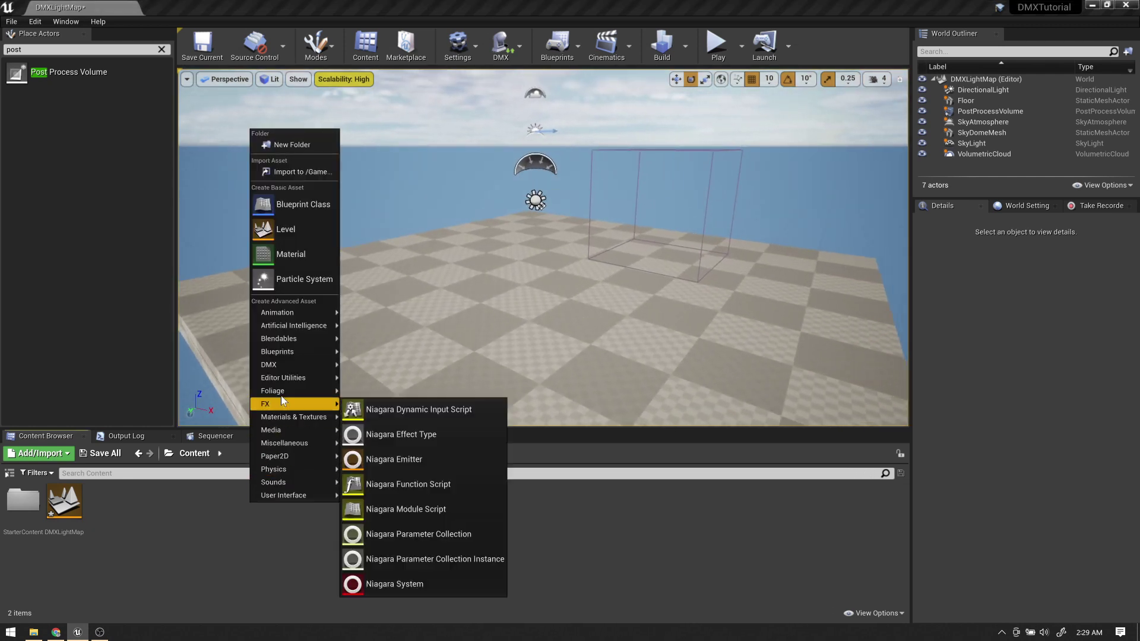
{"action": "mouse_move", "coordinate": [276, 366]}
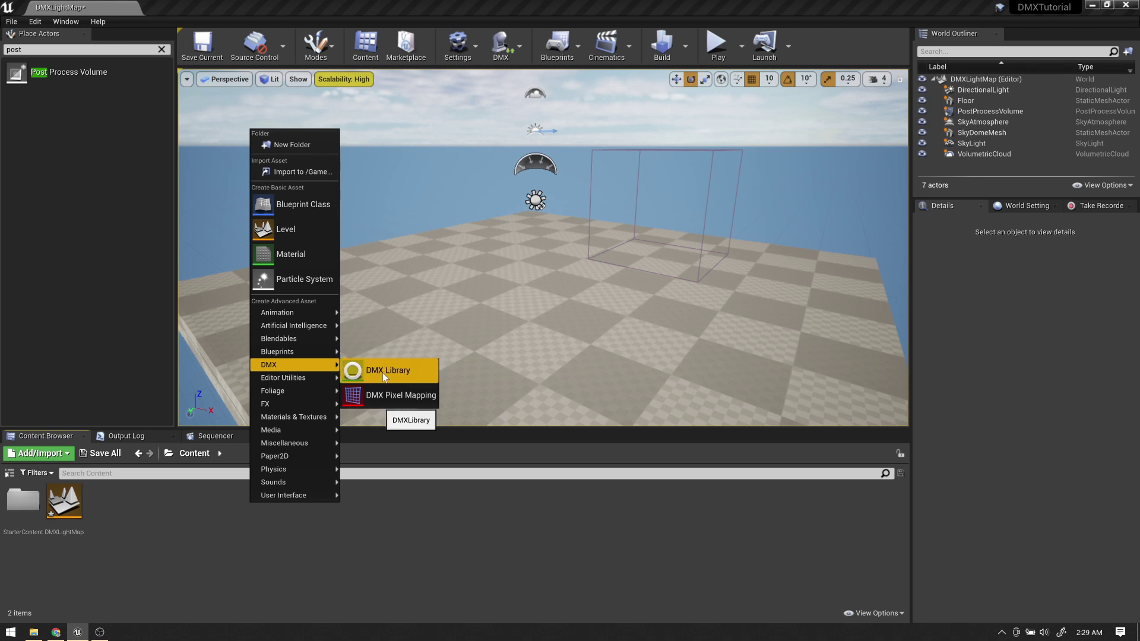
{"action": "left_click", "coordinate": [422, 370]}
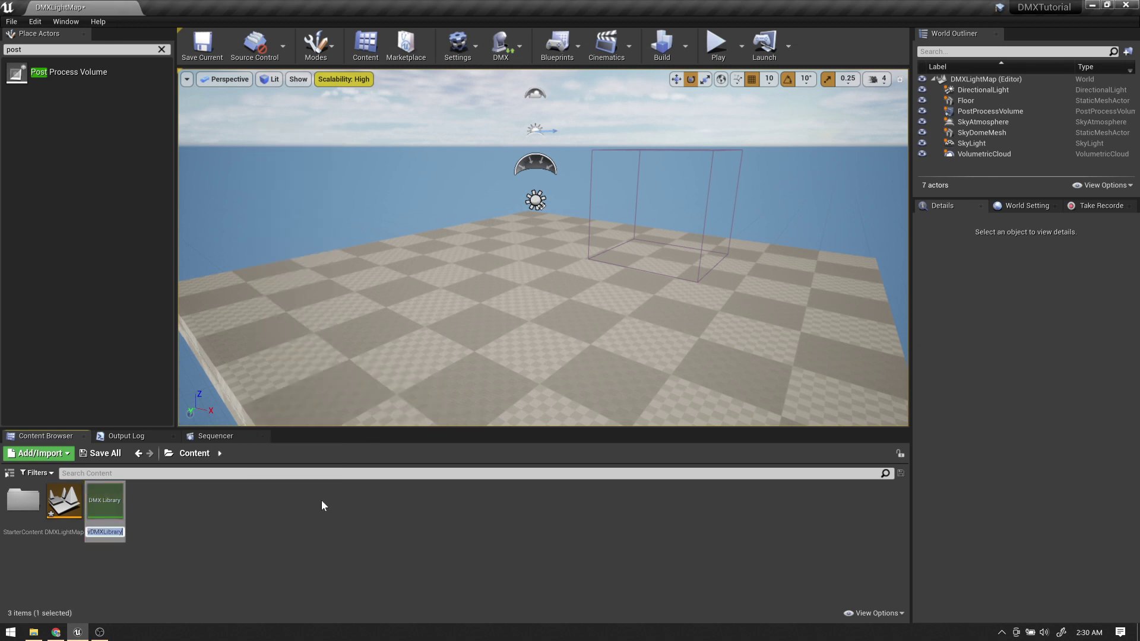
{"action": "type", "text": "DMXLibary"}
{"action": "key", "text": "Return"}
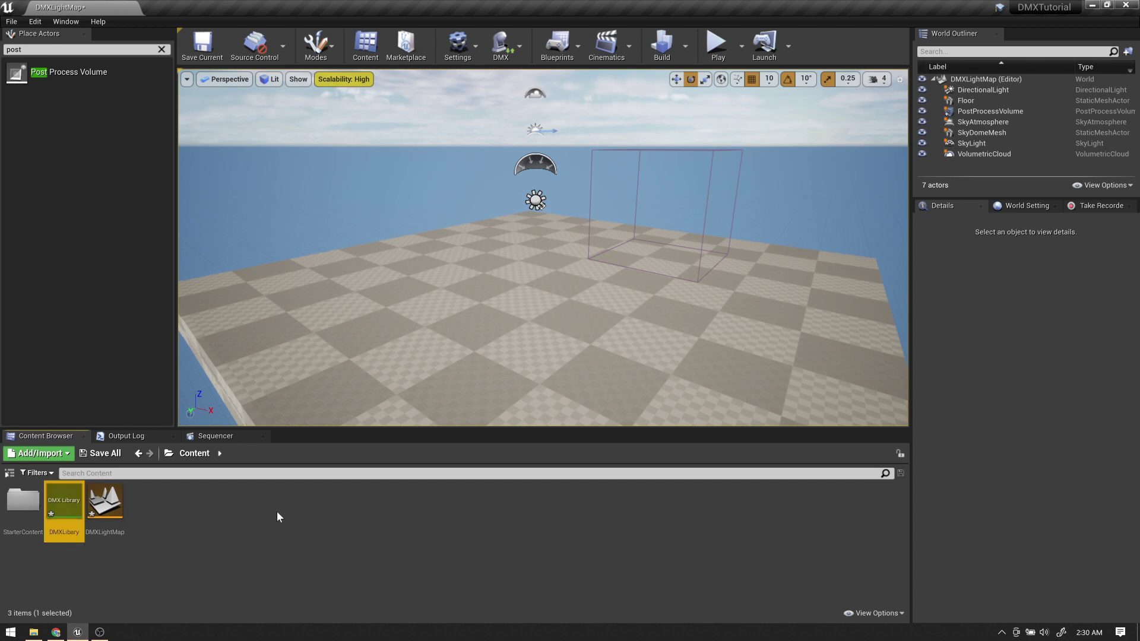
- Open the DMXLibary asset and look over its controllers, fixture types and fixture patch sections
{"action": "double_click", "coordinate": [64, 501]}
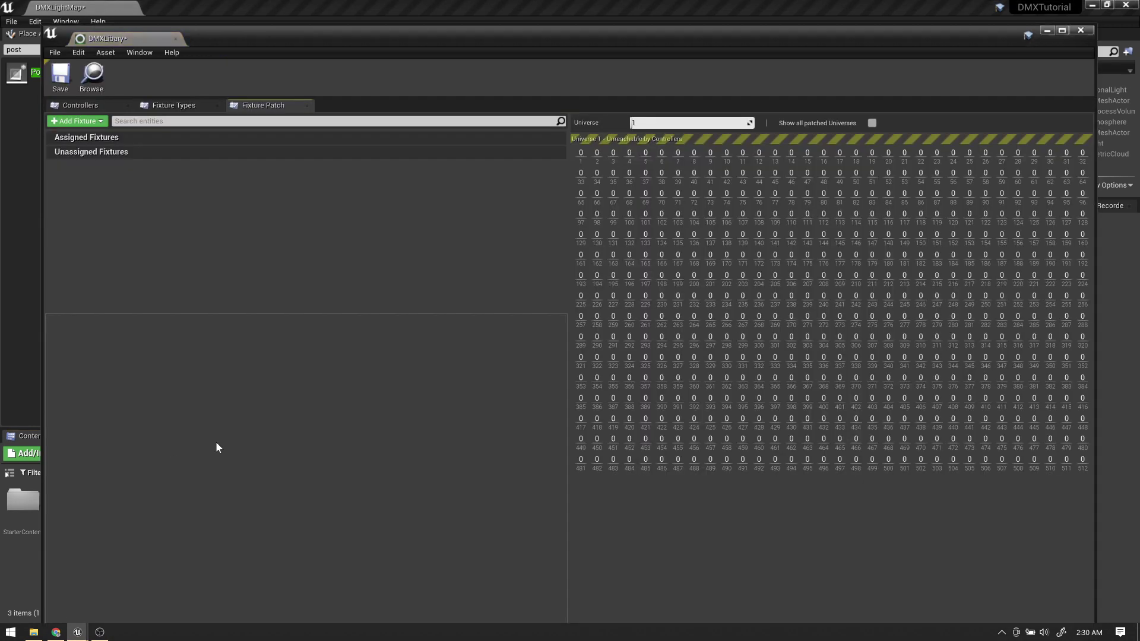
{"action": "left_click", "coordinate": [81, 105]}
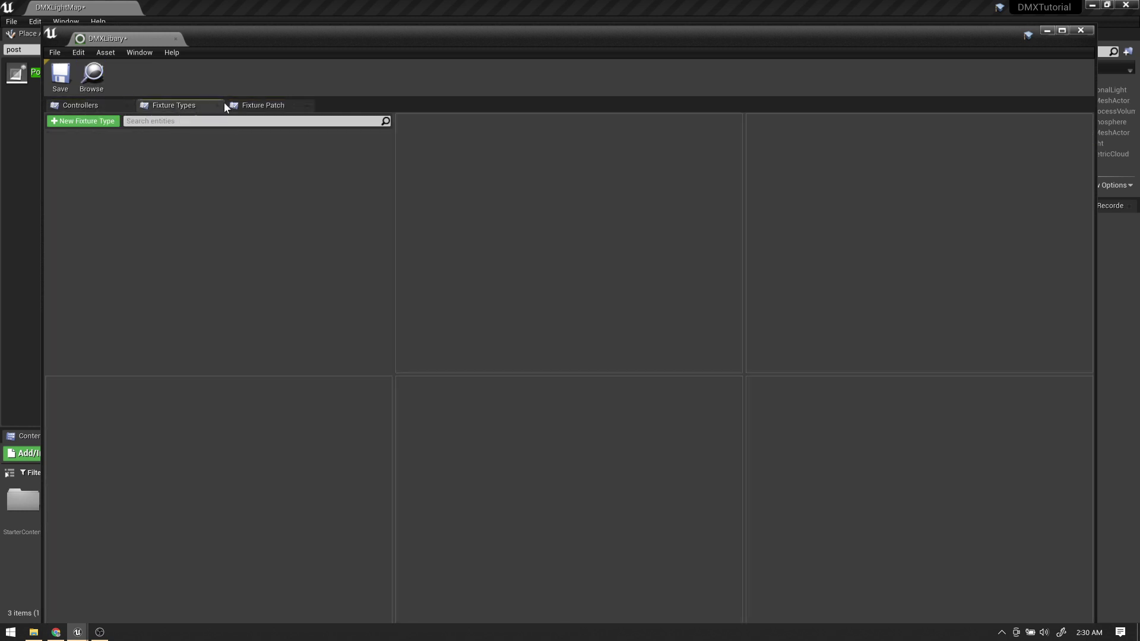
{"action": "left_click", "coordinate": [264, 107]}
{"action": "left_click", "coordinate": [83, 106]}
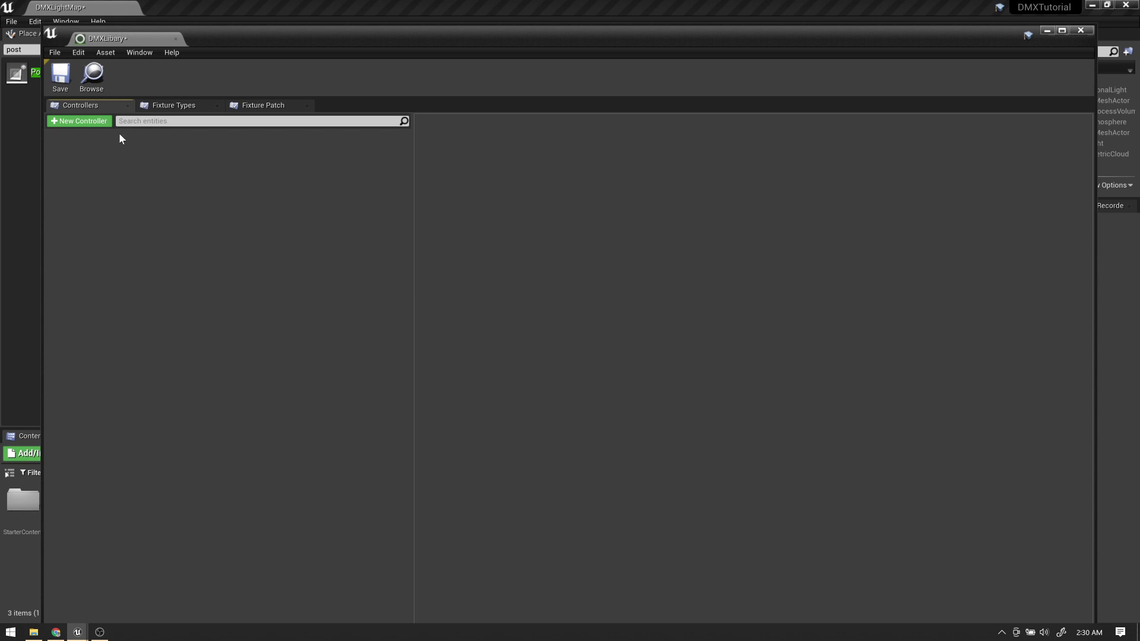
{"action": "left_click", "coordinate": [166, 110]}
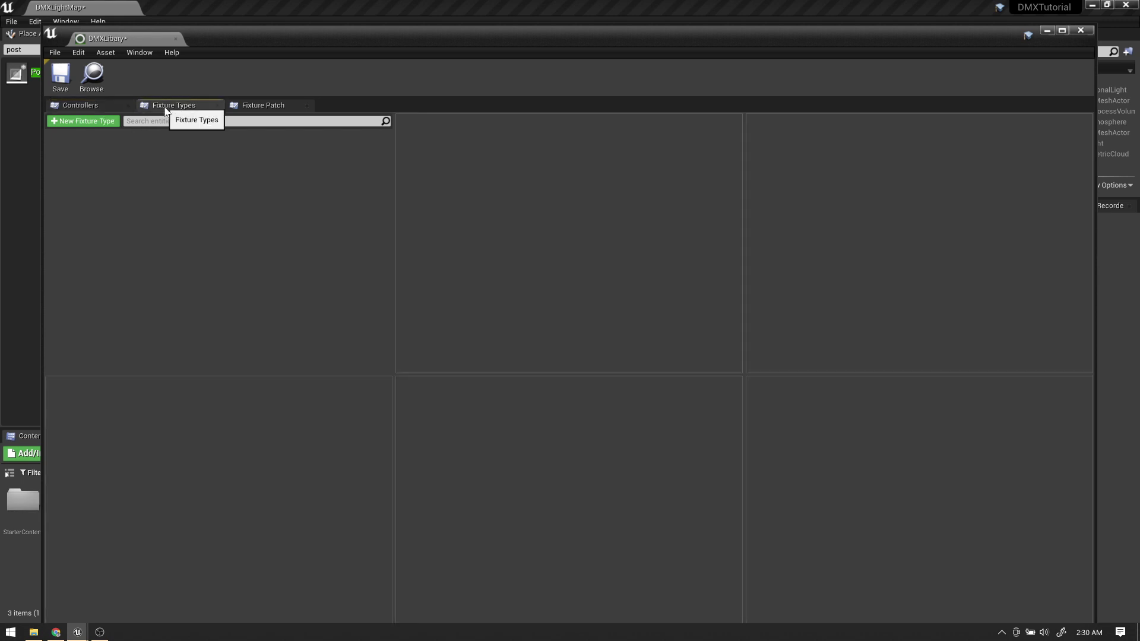
{"action": "left_click", "coordinate": [257, 107]}
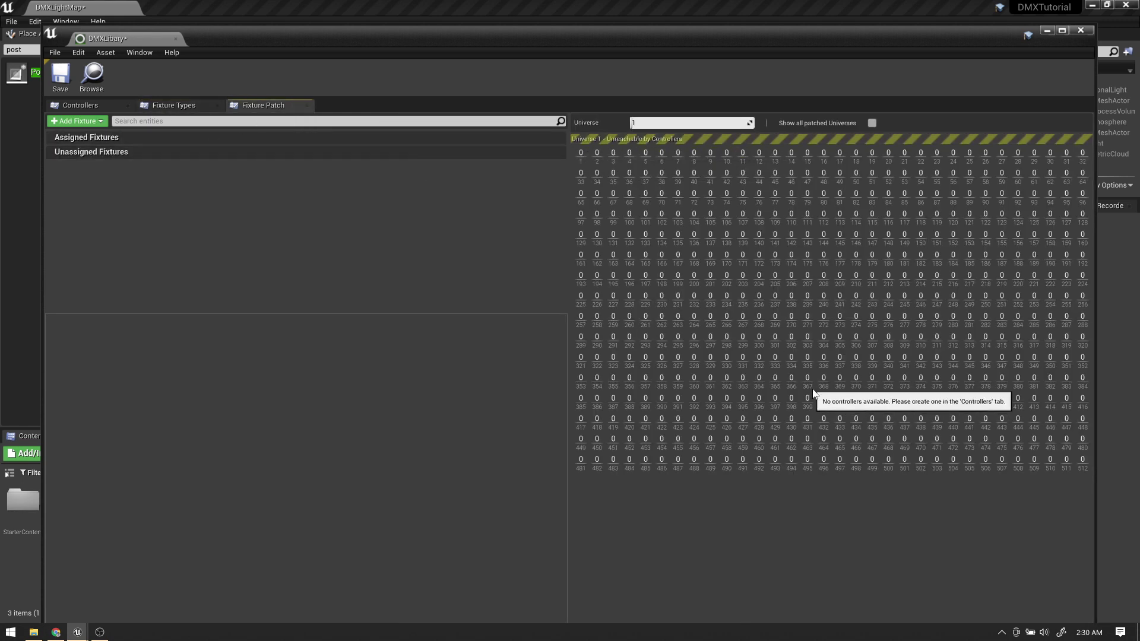
- Add a new controller to the DMX library and set its amount of universes to 2
{"action": "left_click", "coordinate": [81, 106]}
{"action": "left_click", "coordinate": [73, 125]}
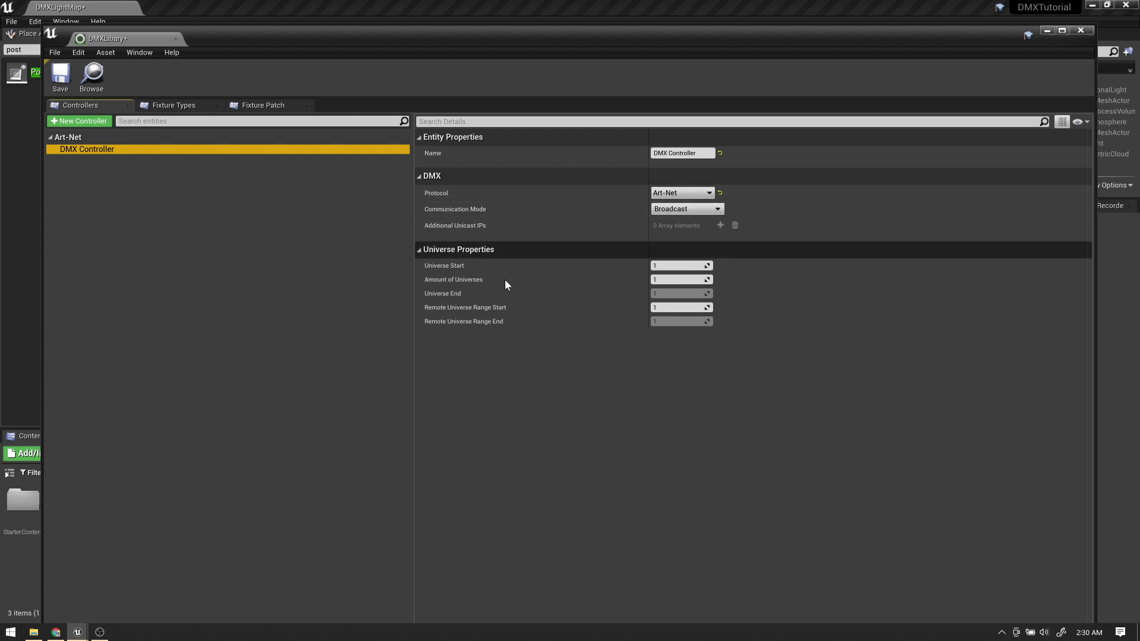
{"action": "left_click", "coordinate": [670, 281]}
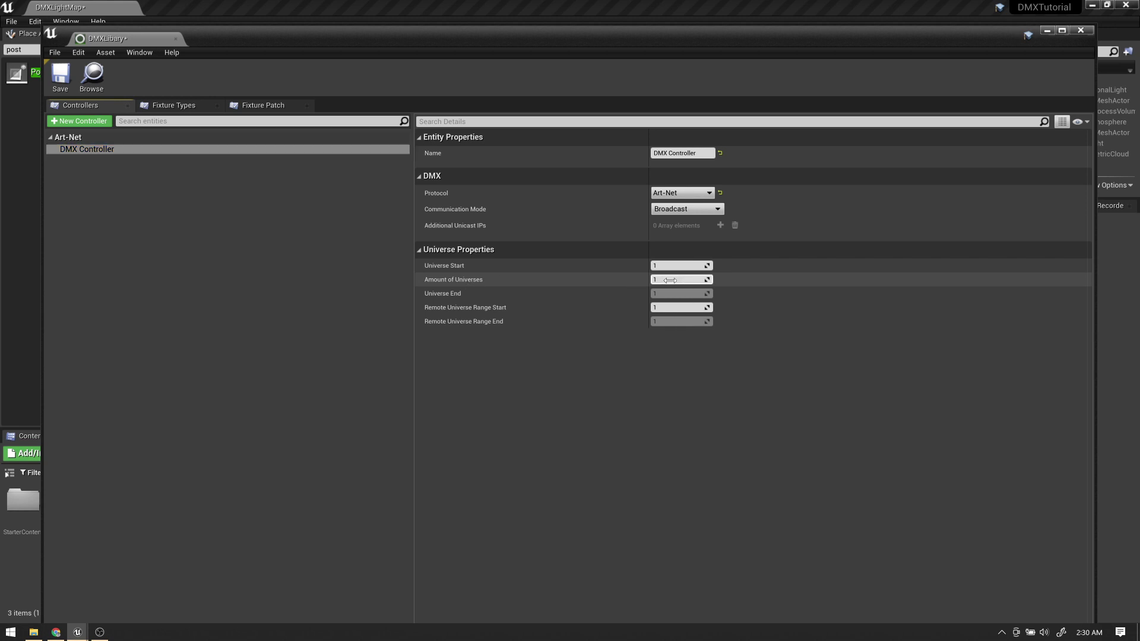
{"action": "left_click", "coordinate": [670, 281]}
{"action": "type", "text": "2"}
{"action": "left_click", "coordinate": [152, 256]}
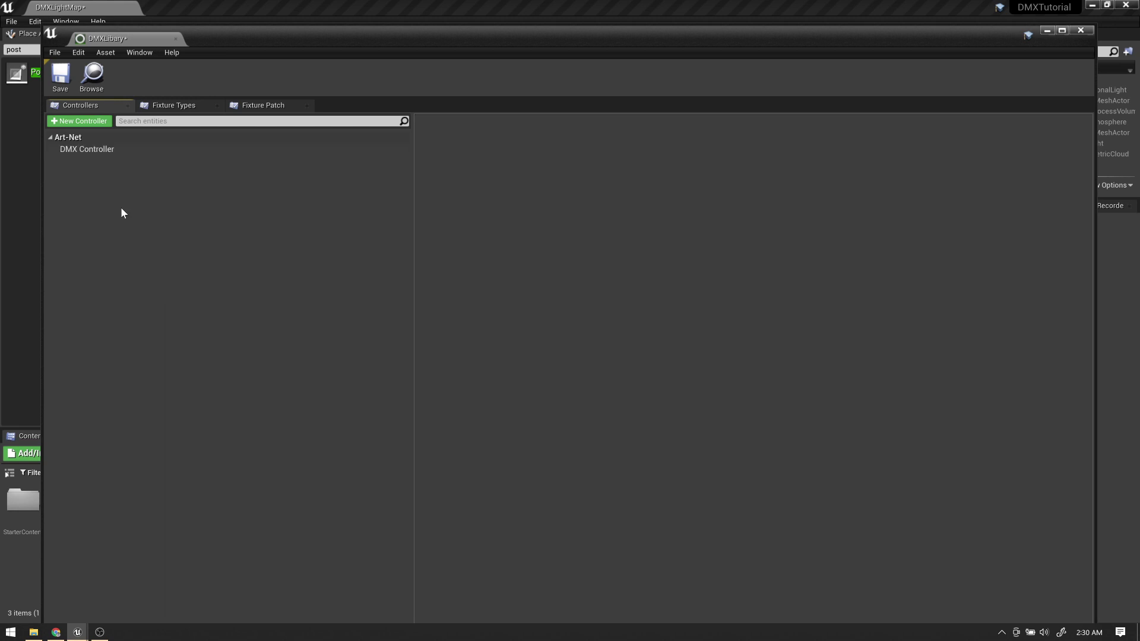
{"action": "left_click", "coordinate": [76, 149]}
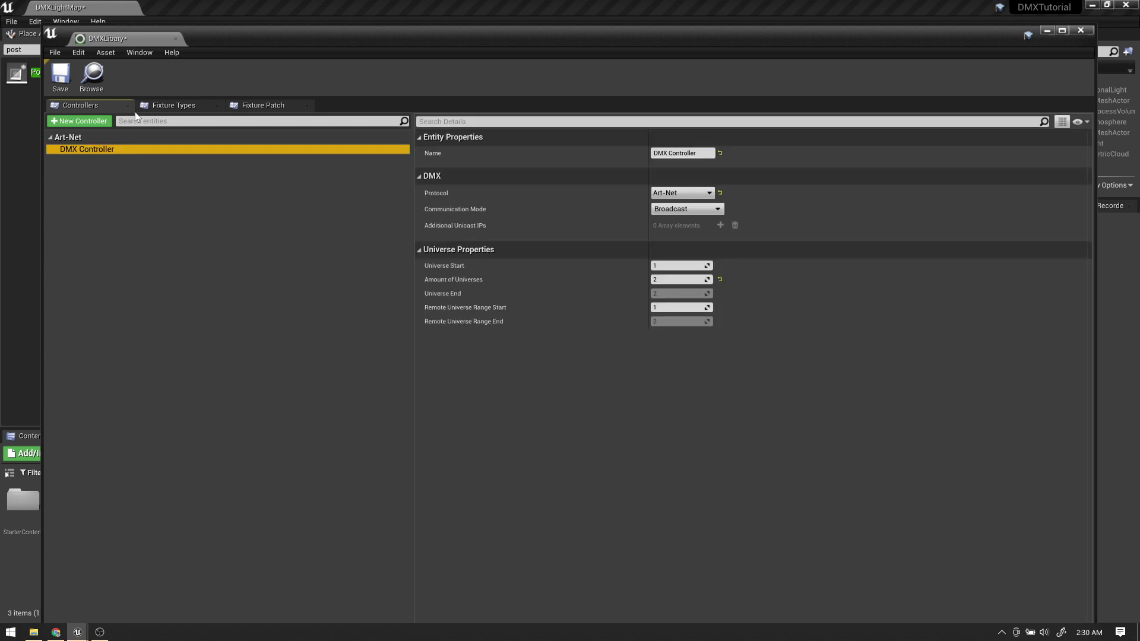
- Add a new fixture type named ParLight to the DMX library
{"action": "left_click", "coordinate": [171, 107]}
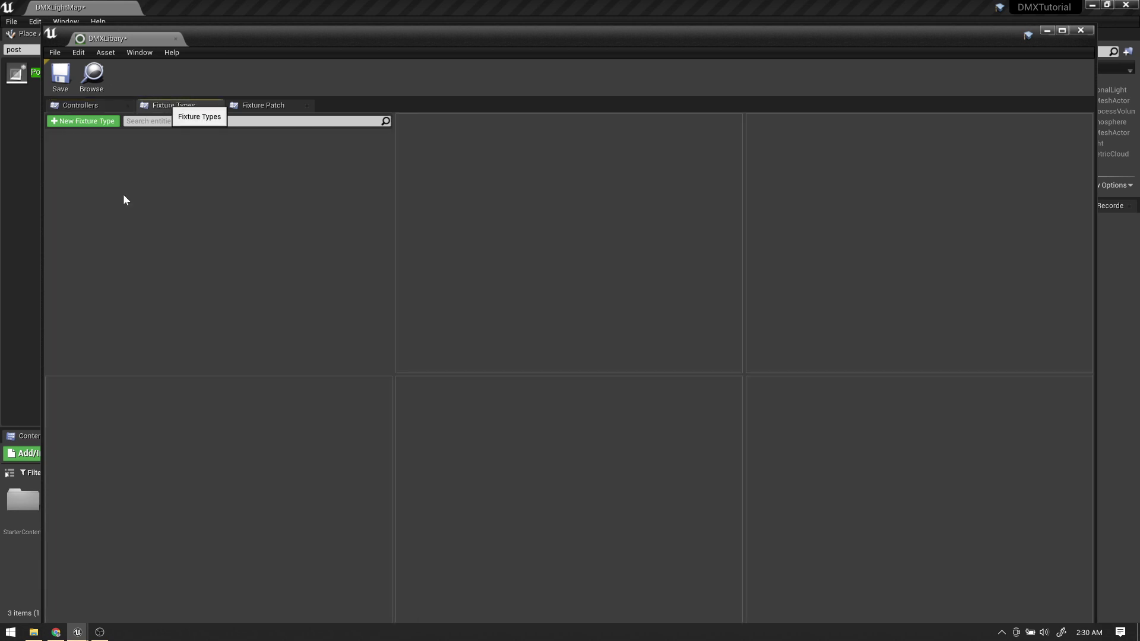
{"action": "left_click", "coordinate": [70, 121]}
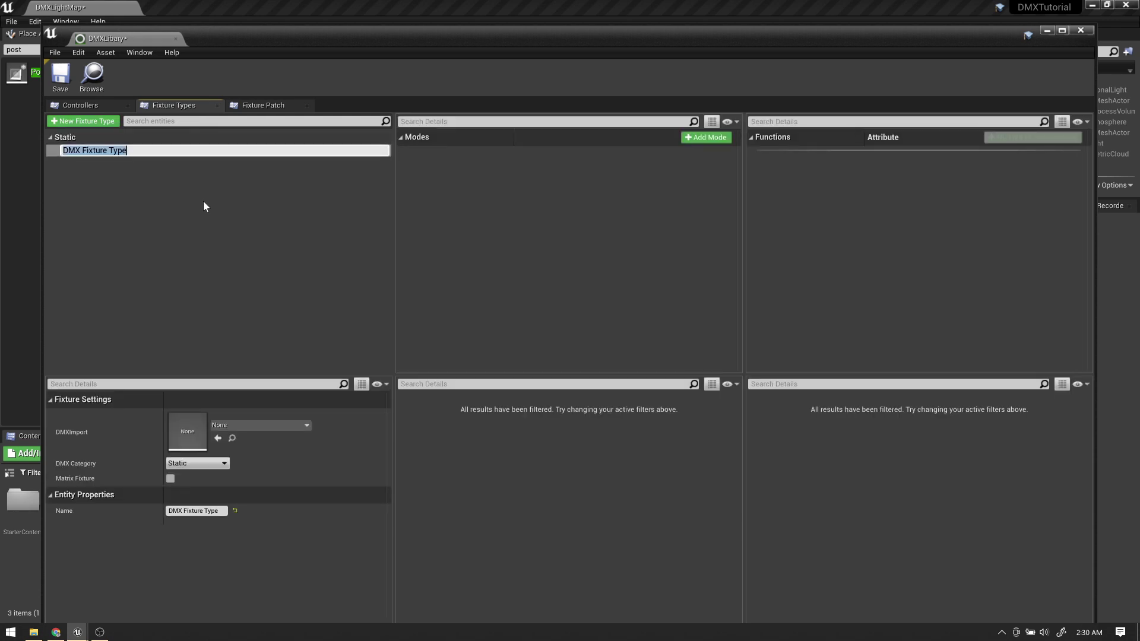
{"action": "type", "text": "ParLight"}
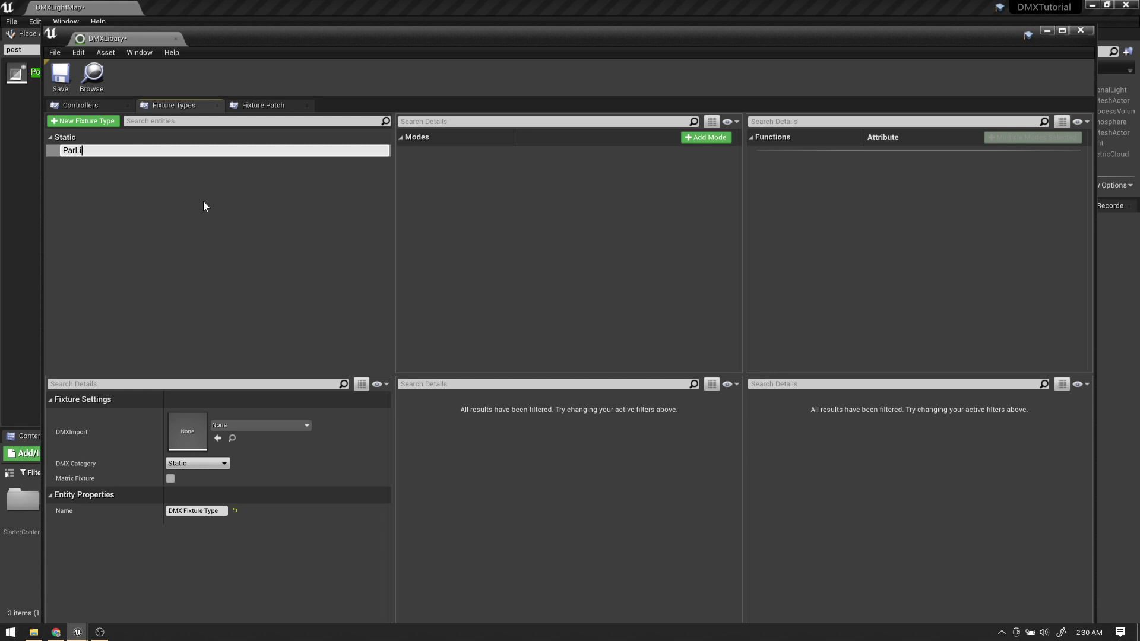
{"action": "key", "text": "Return"}
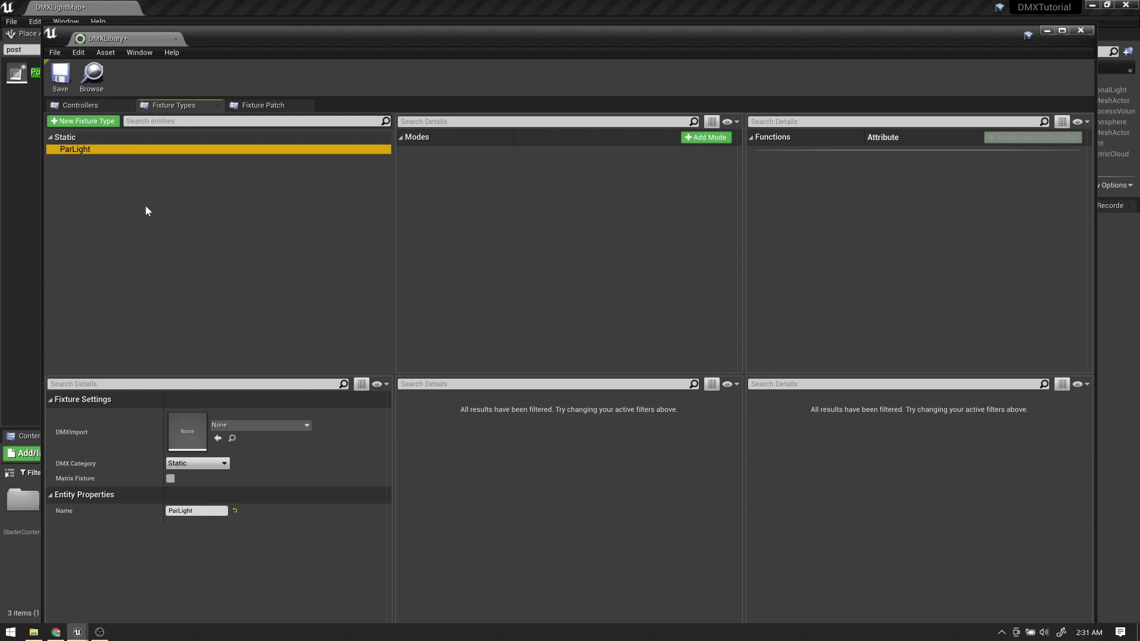
- Add a mode to the ParLight fixture type and give it a first function with the Red attribute
{"action": "left_click", "coordinate": [707, 138]}
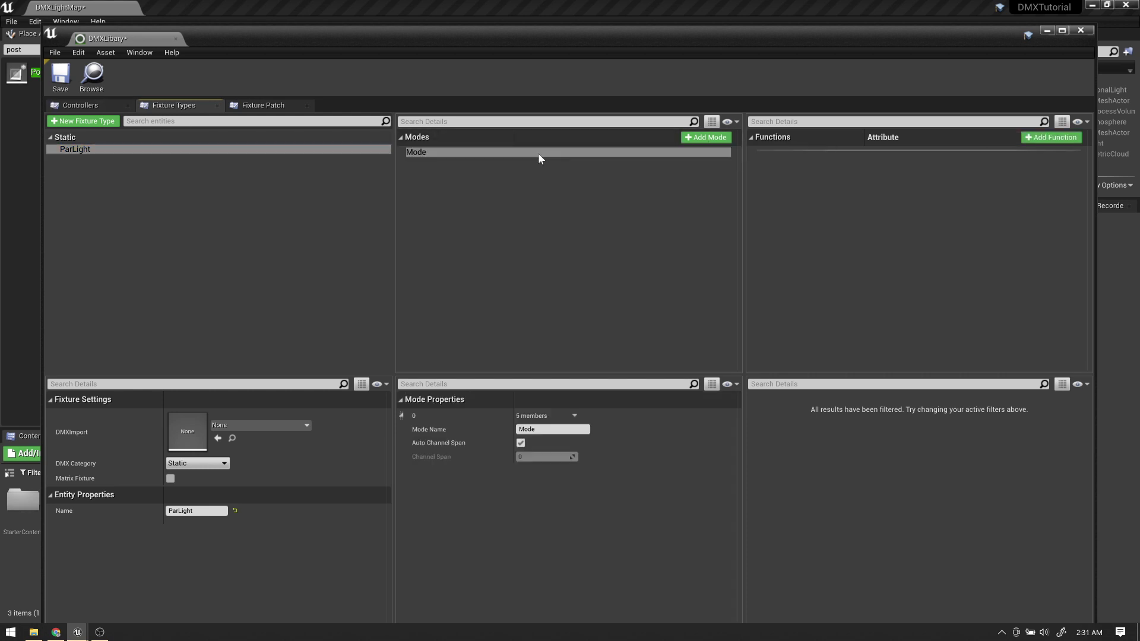
{"action": "left_click", "coordinate": [1046, 139]}
{"action": "left_click", "coordinate": [897, 155]}
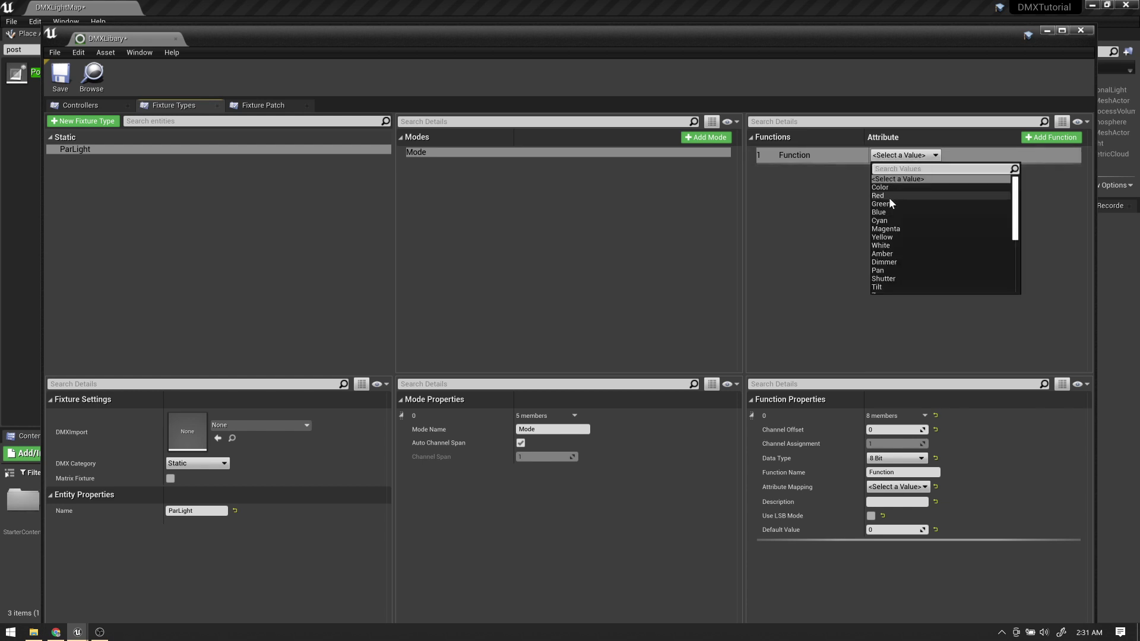
{"action": "left_click", "coordinate": [889, 196]}
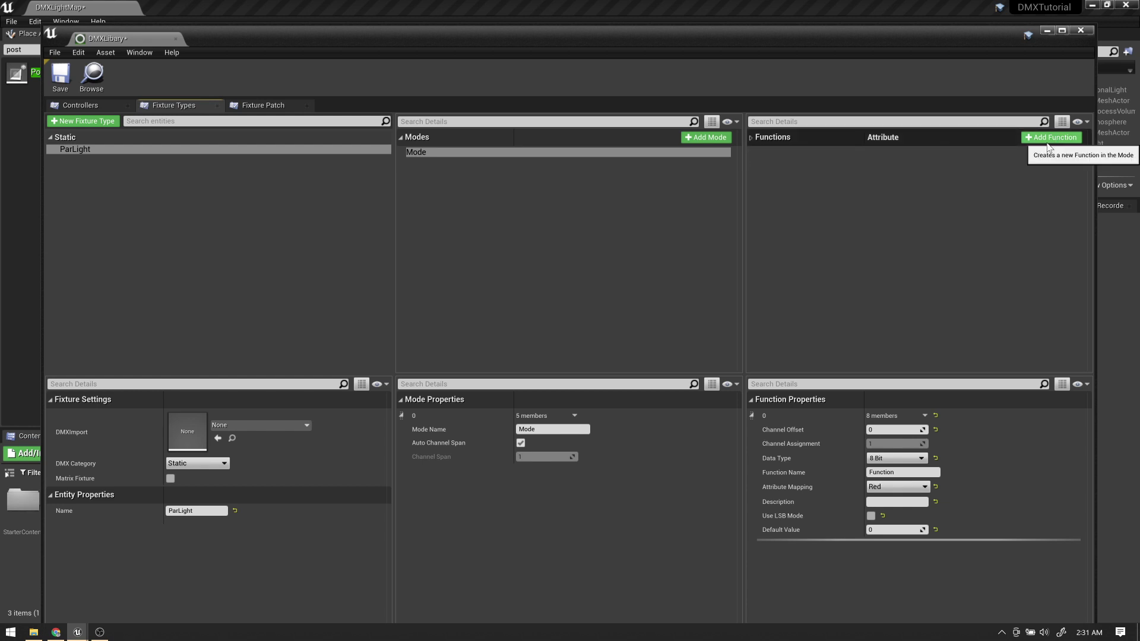
- Add two more functions to the ParLight mode, assigning Green to the second and Blue to the third
{"action": "left_click", "coordinate": [1043, 141]}
{"action": "left_click", "coordinate": [908, 171]}
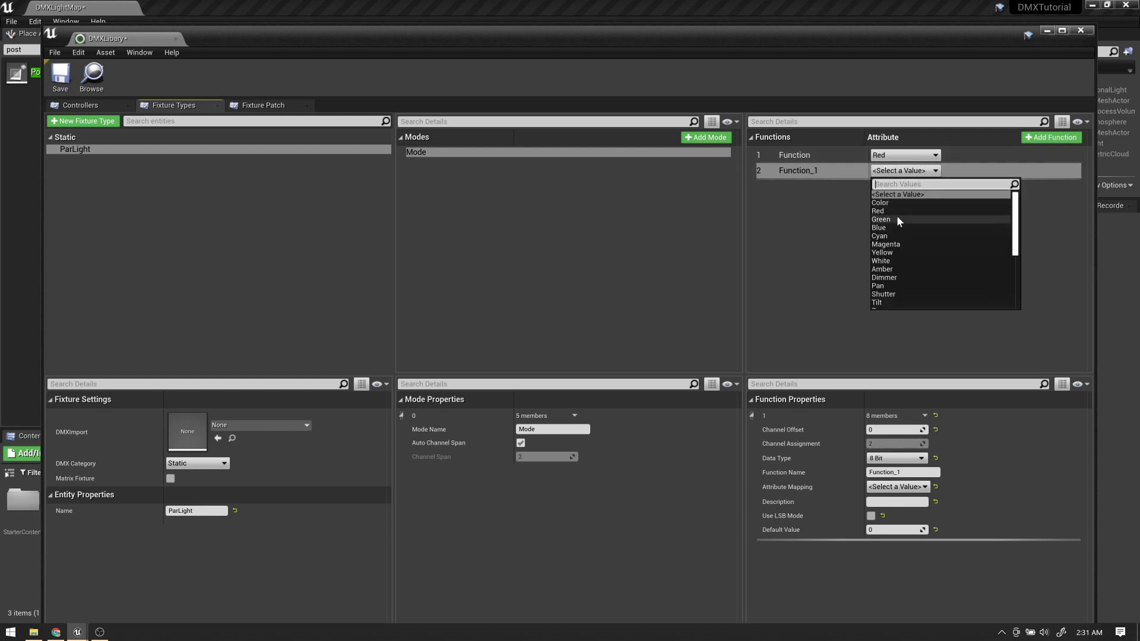
{"action": "left_click", "coordinate": [896, 217]}
{"action": "left_click", "coordinate": [1039, 138]}
{"action": "left_click", "coordinate": [894, 187]}
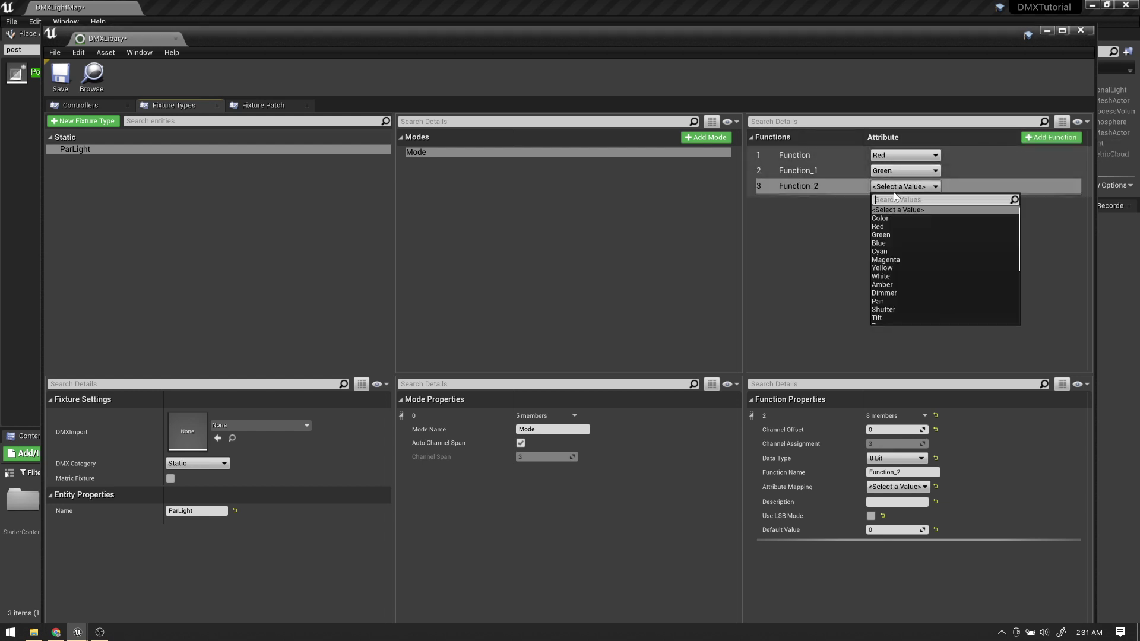
{"action": "left_click", "coordinate": [884, 243]}
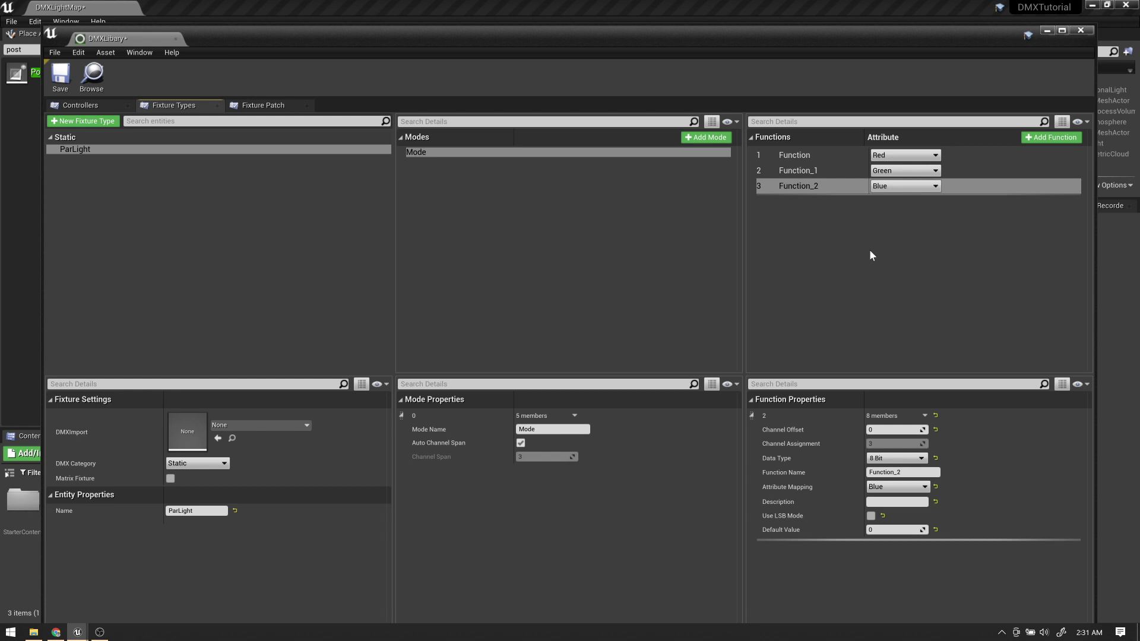
{"action": "left_click", "coordinate": [55, 190]}
{"action": "left_click", "coordinate": [83, 150]}
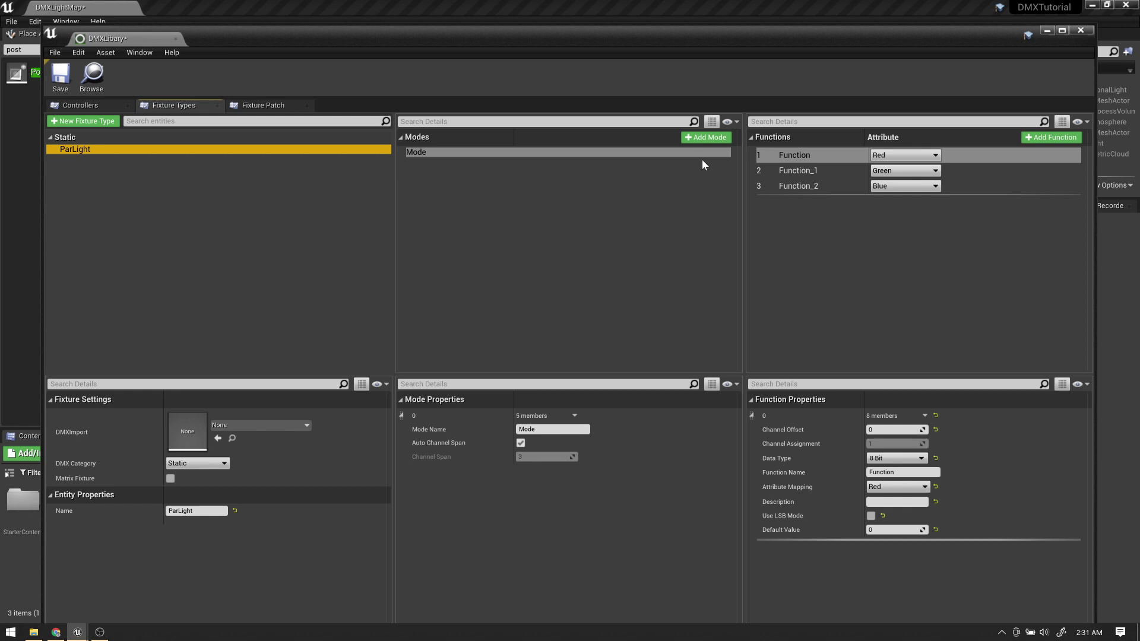
- Add a second fixture type named LEDBar to the DMX library
{"action": "left_click", "coordinate": [91, 123]}
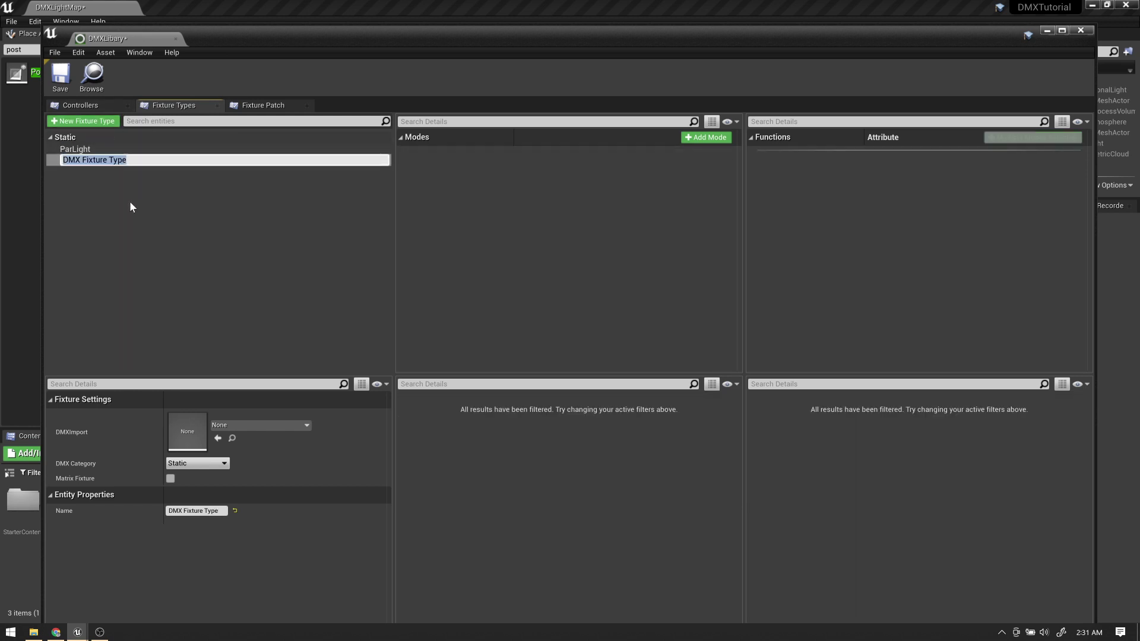
{"action": "type", "text": "LEDBar"}
{"action": "key", "text": "Return"}
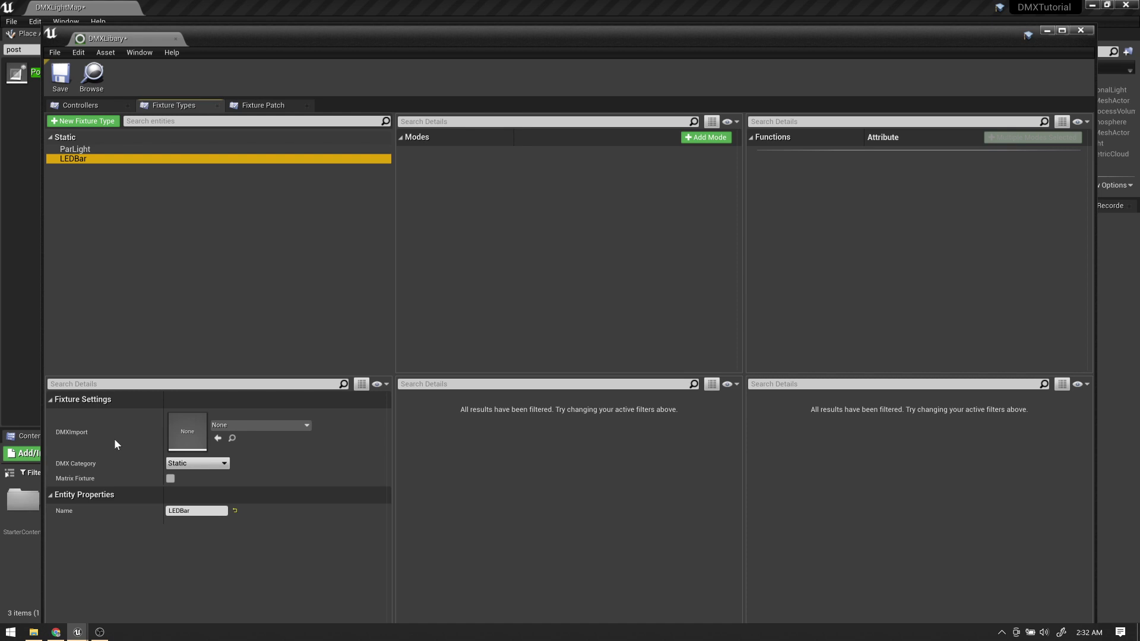
{"action": "left_click_drag", "start_coordinate": [253, 40], "coordinate": [257, 27]}
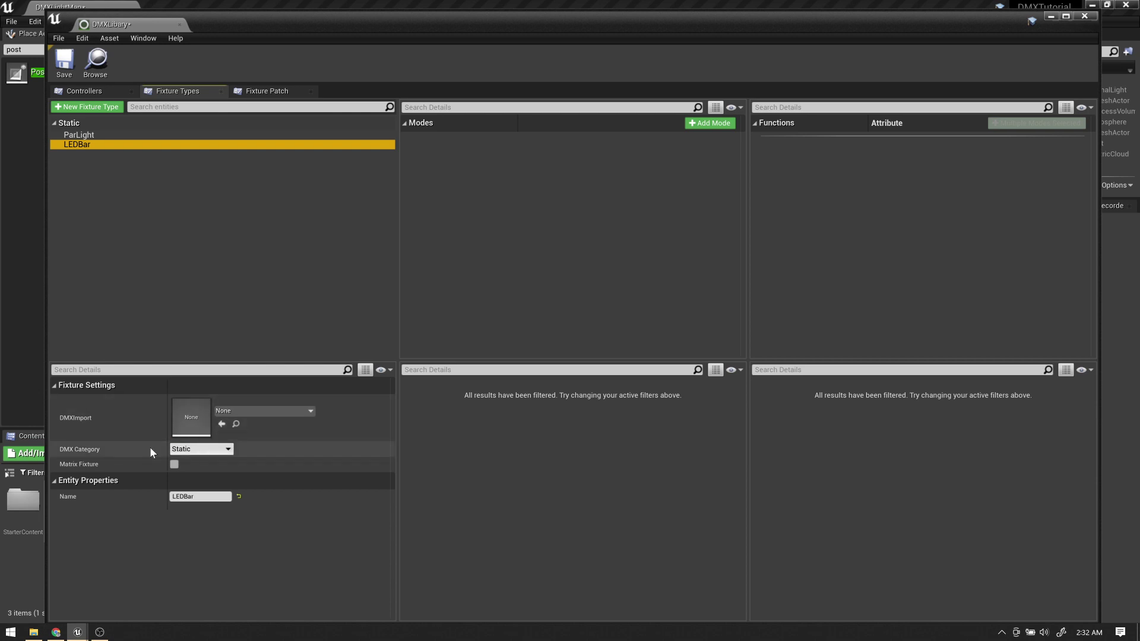
- Set the LEDBar fixture type's DMX category to Matrix/Pixel Bar and enable it as a matrix fixture
{"action": "left_click", "coordinate": [172, 449]}
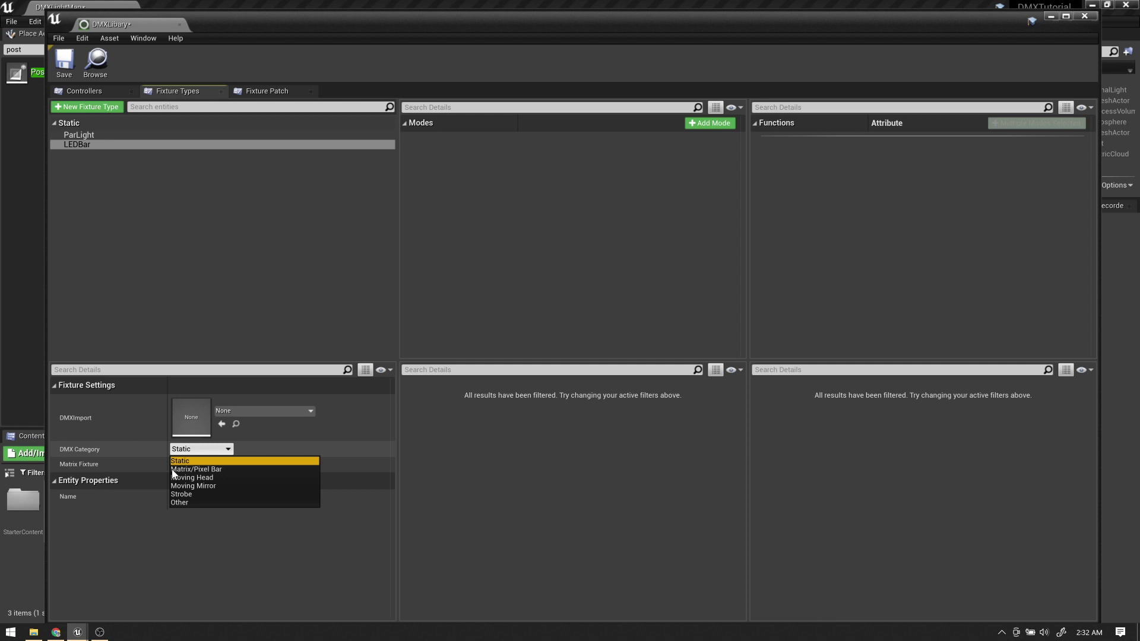
{"action": "left_click", "coordinate": [173, 469]}
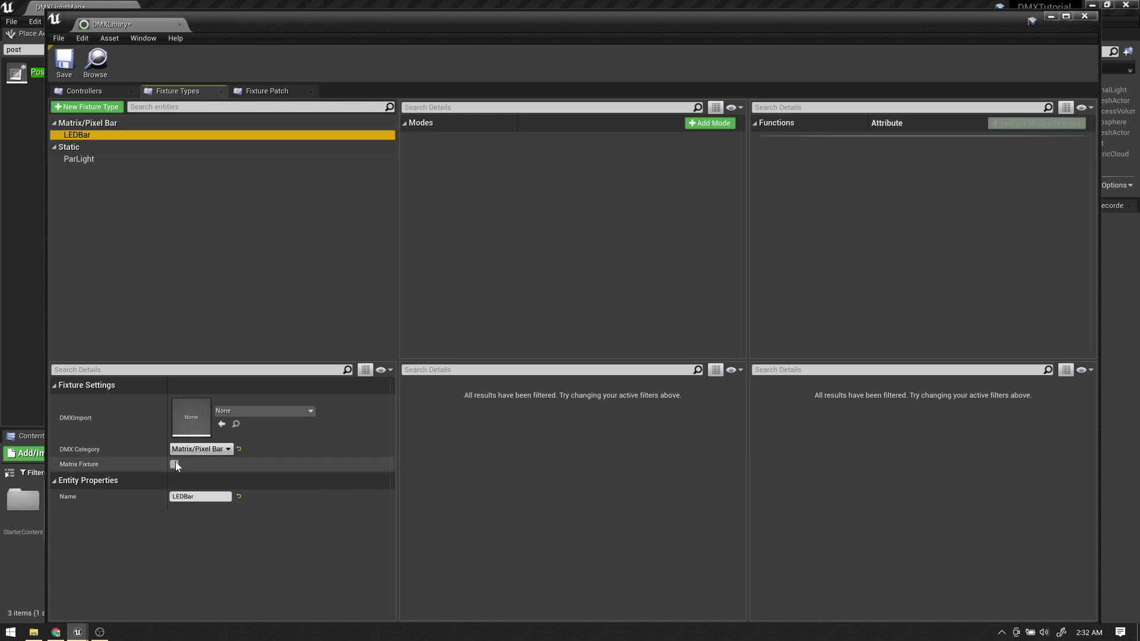
{"action": "left_click", "coordinate": [174, 465]}
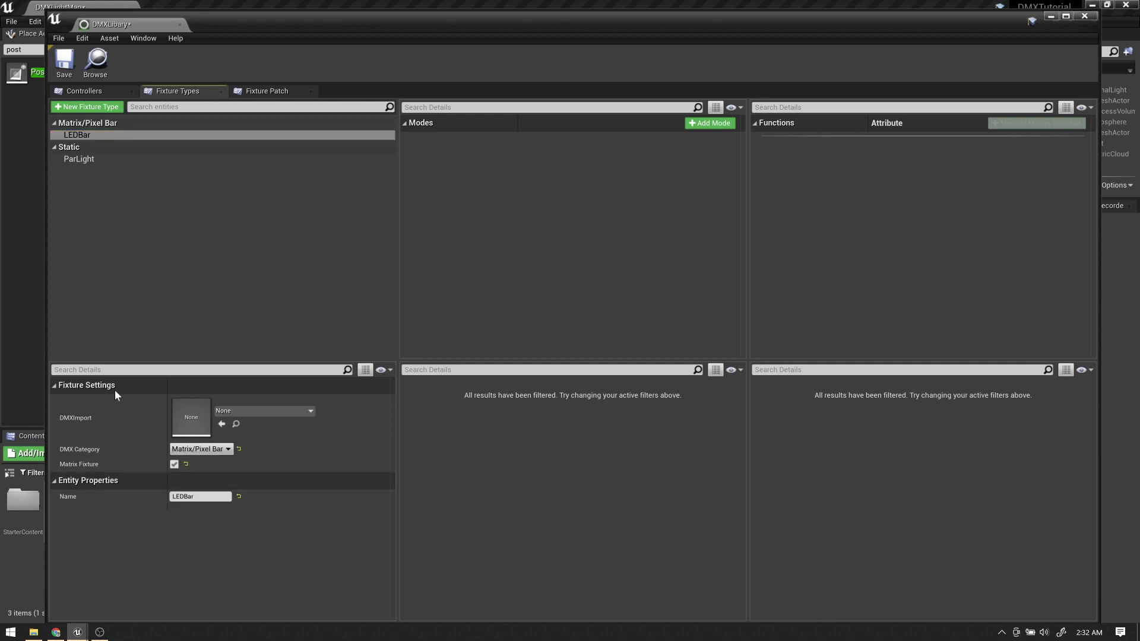
- Add a mode to the LEDBar fixture type with 8 X cells and the first pixel mapping distribution pattern
{"action": "left_click", "coordinate": [707, 123]}
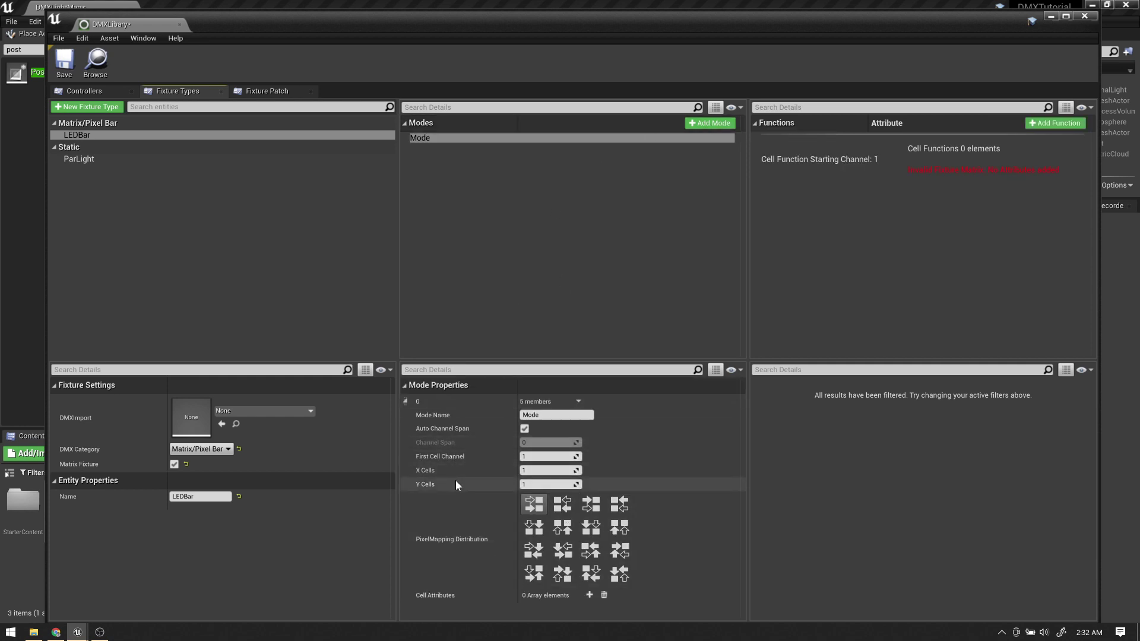
{"action": "left_click", "coordinate": [536, 470]}
{"action": "type", "text": "8"}
{"action": "key", "text": "Return"}
{"action": "left_click", "coordinate": [540, 505]}
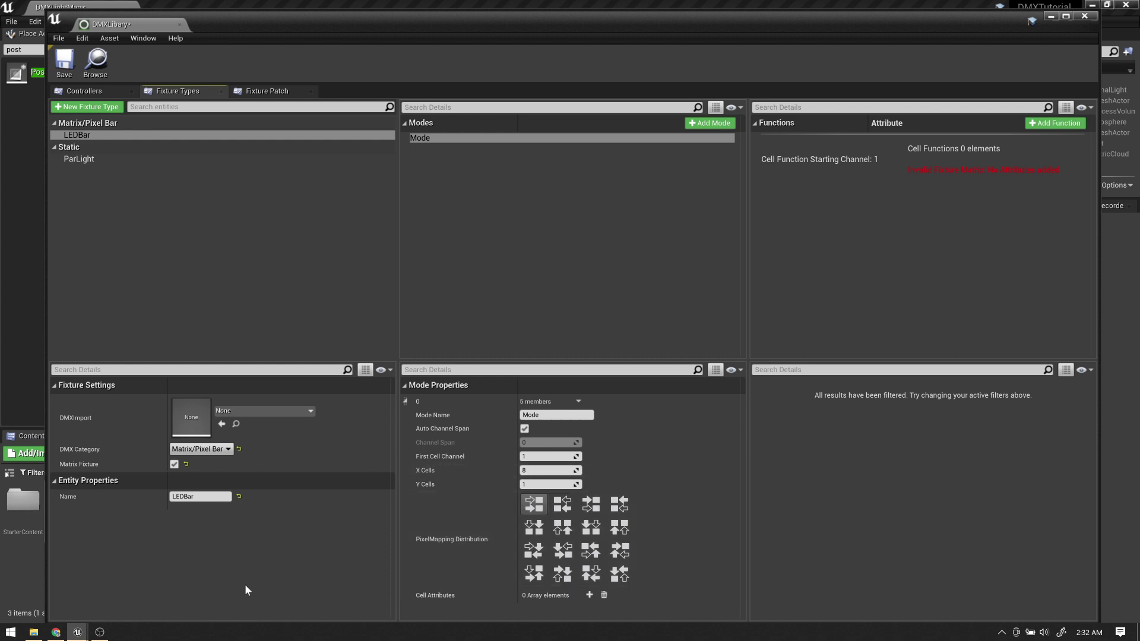
- Switch to Chrome to examine the 48 CH Control channel list in LEDBAR-252.pdf, and return to the DMX library
{"action": "left_click", "coordinate": [52, 633]}
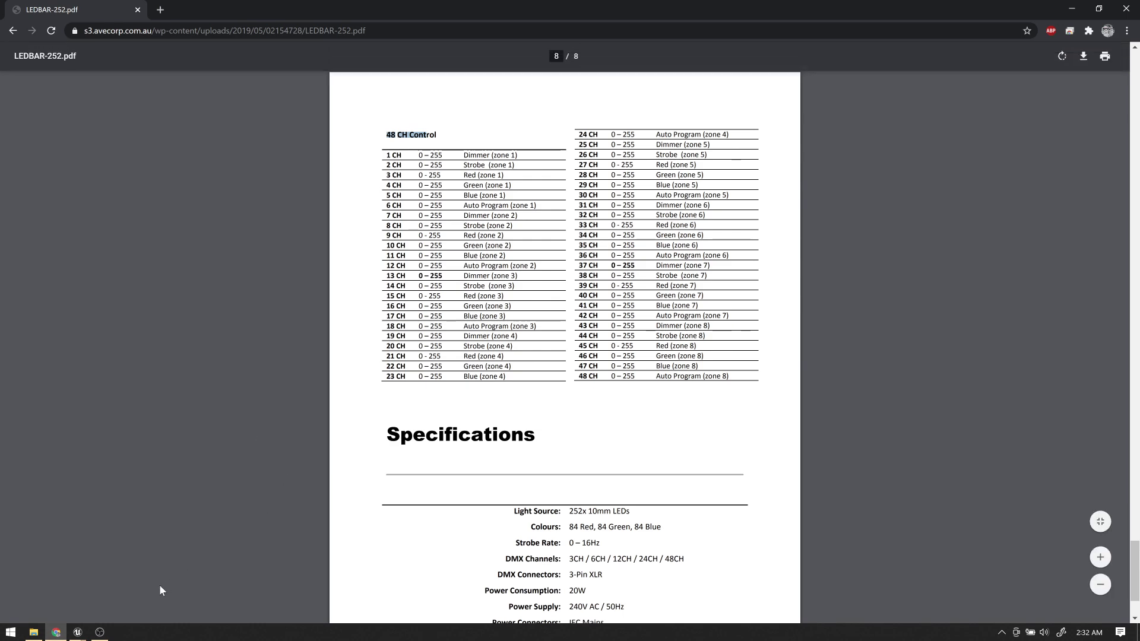
{"action": "left_click", "coordinate": [96, 637]}
{"action": "left_click", "coordinate": [96, 637]}
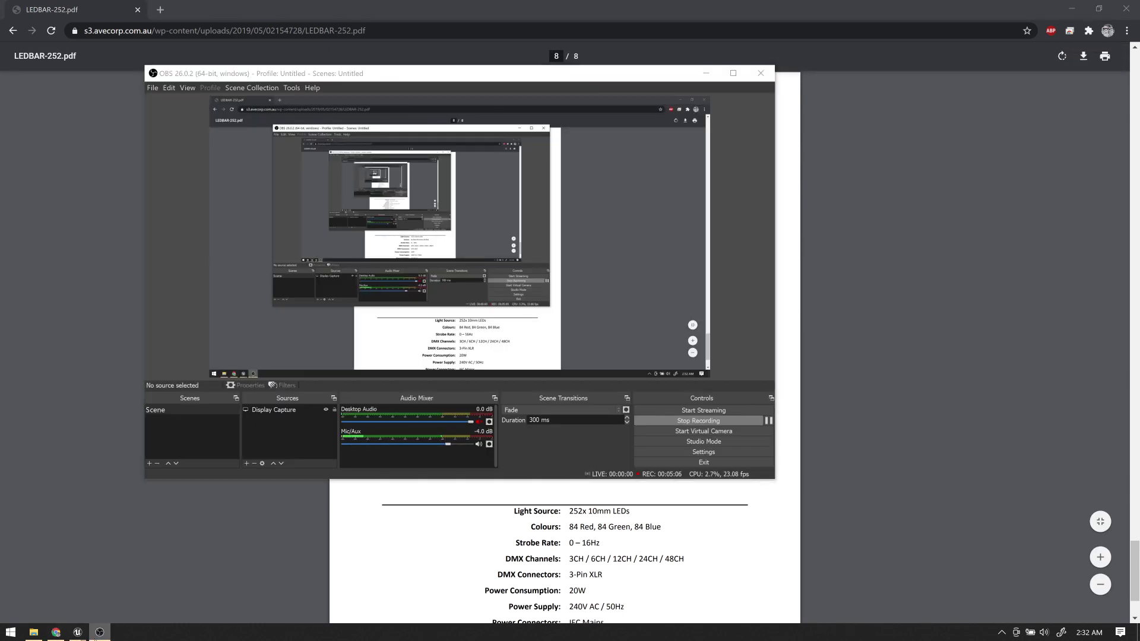
{"action": "scroll", "coordinate": [382, 132], "scroll_direction": "up", "scroll_amount": 3}
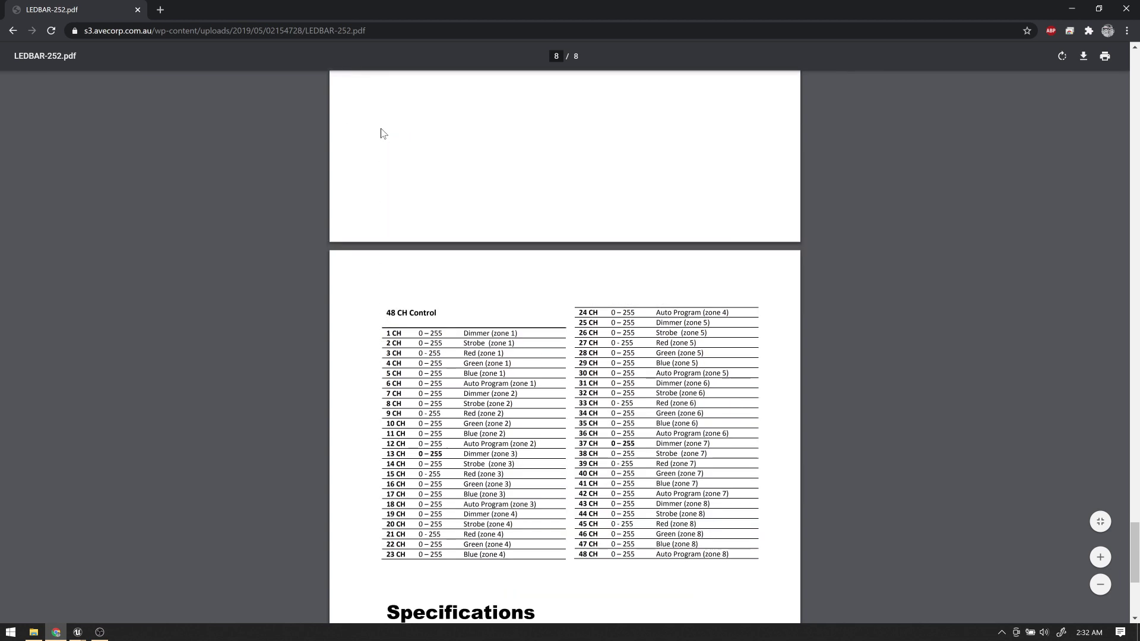
{"action": "scroll", "coordinate": [453, 247], "scroll_direction": "down", "scroll_amount": 1}
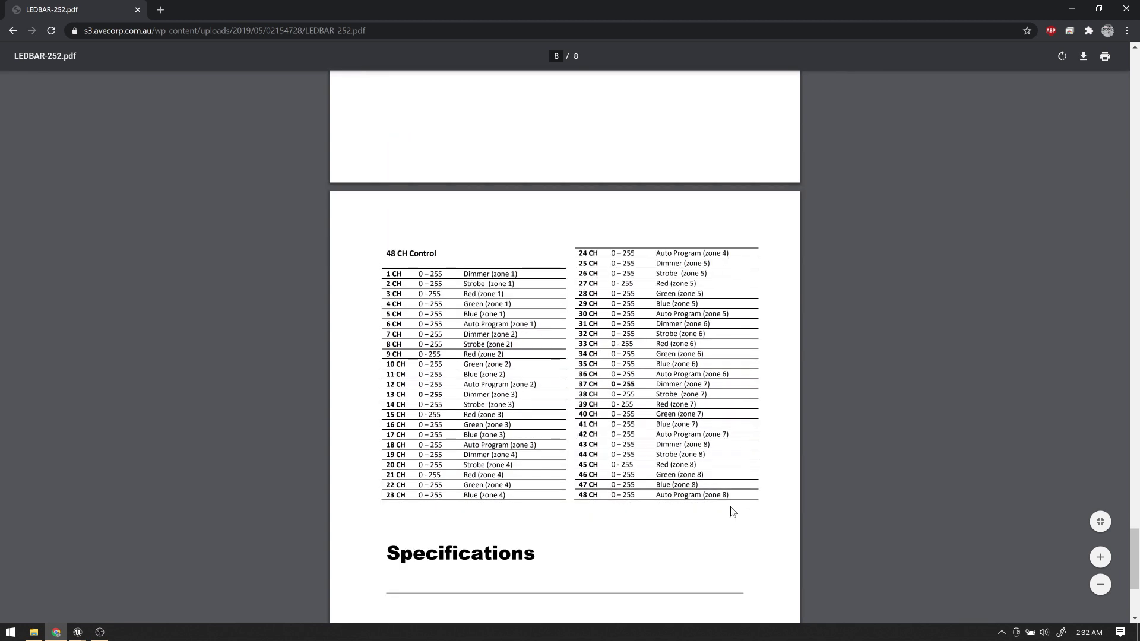
{"action": "left_click_drag", "start_coordinate": [463, 274], "coordinate": [476, 273]}
{"action": "left_click", "coordinate": [1072, 8]}
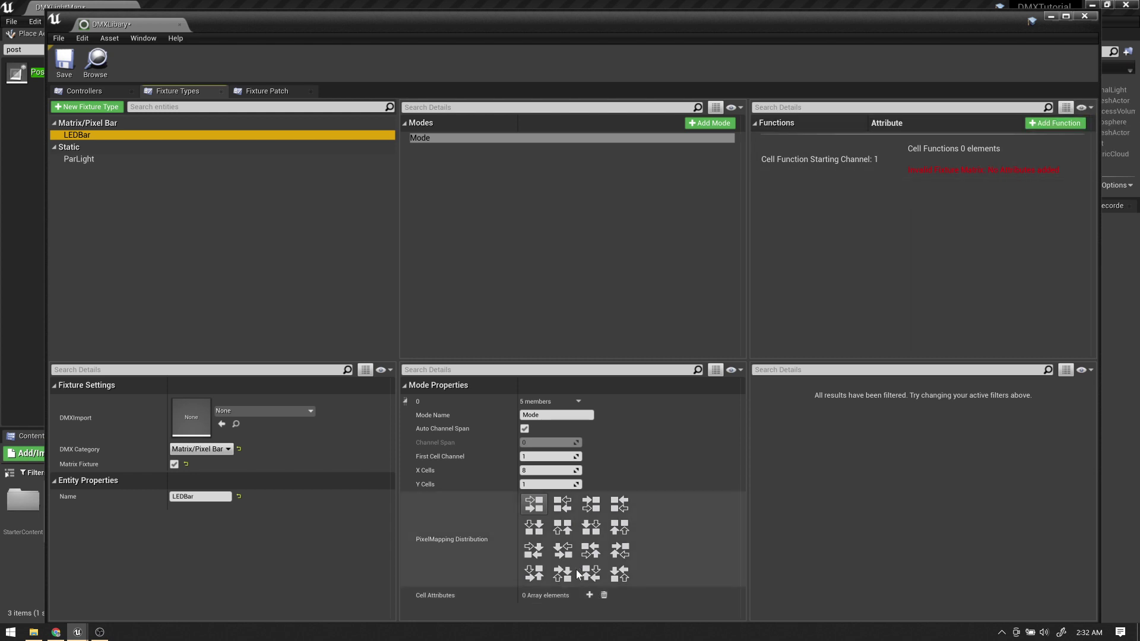
- Add a first cell attribute to the LEDBar mode and map it to Dimmer
{"action": "left_click", "coordinate": [589, 595]}
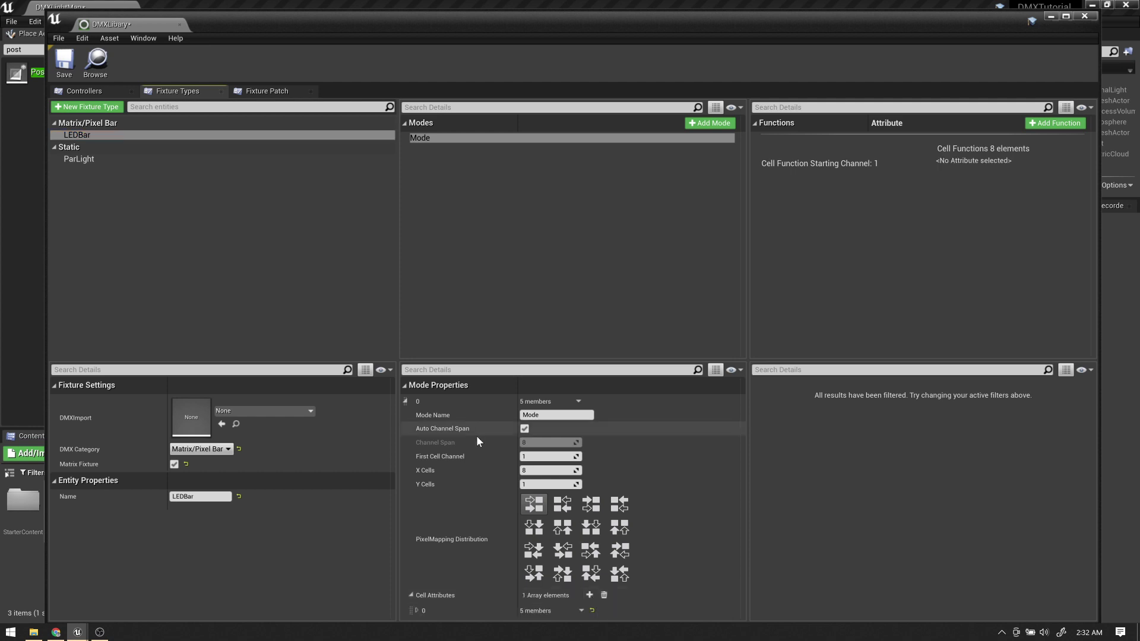
{"action": "left_click", "coordinate": [416, 610]}
{"action": "scroll", "coordinate": [465, 544], "scroll_direction": "down", "scroll_amount": 3}
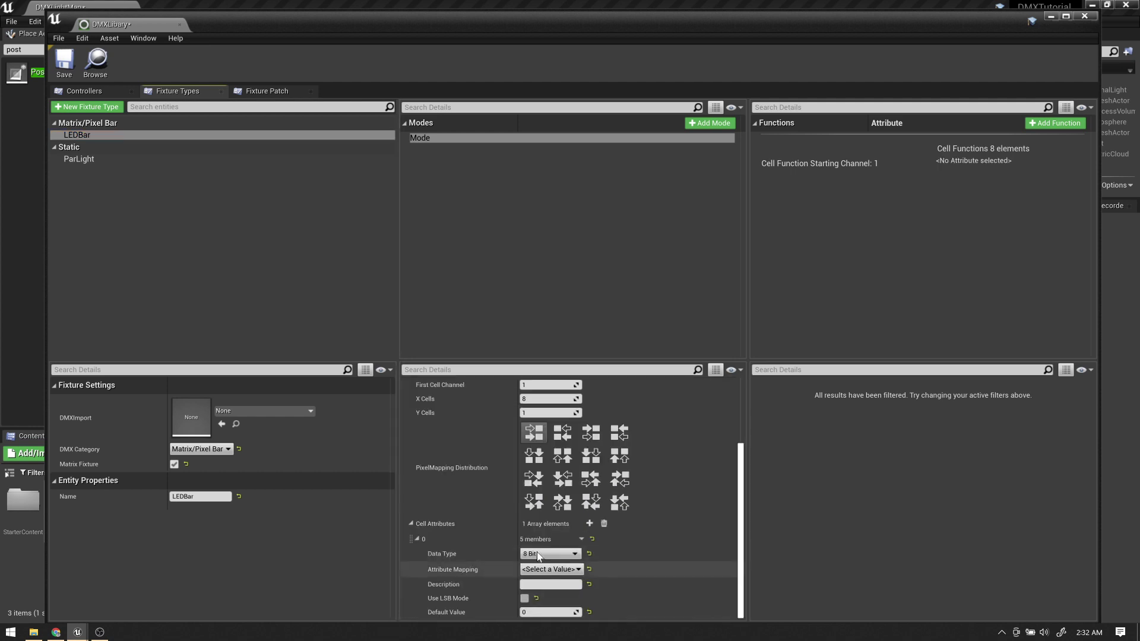
{"action": "left_click", "coordinate": [540, 570]}
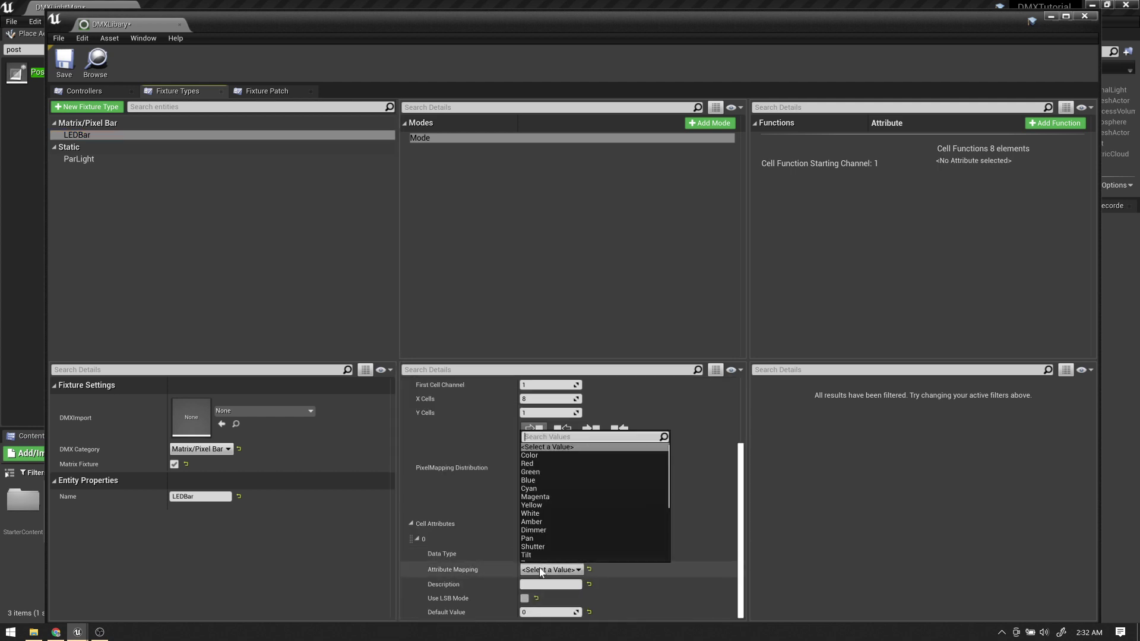
{"action": "left_click", "coordinate": [535, 530]}
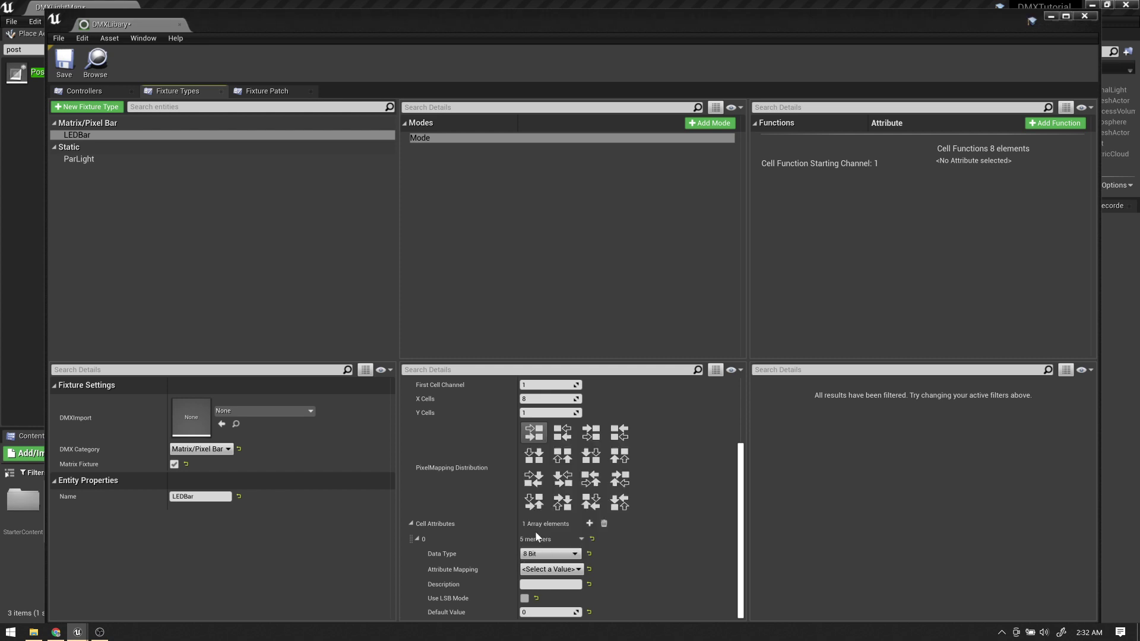
- Add a second cell attribute to the LEDBar mode and map it to Shutter
{"action": "left_click", "coordinate": [589, 523]}
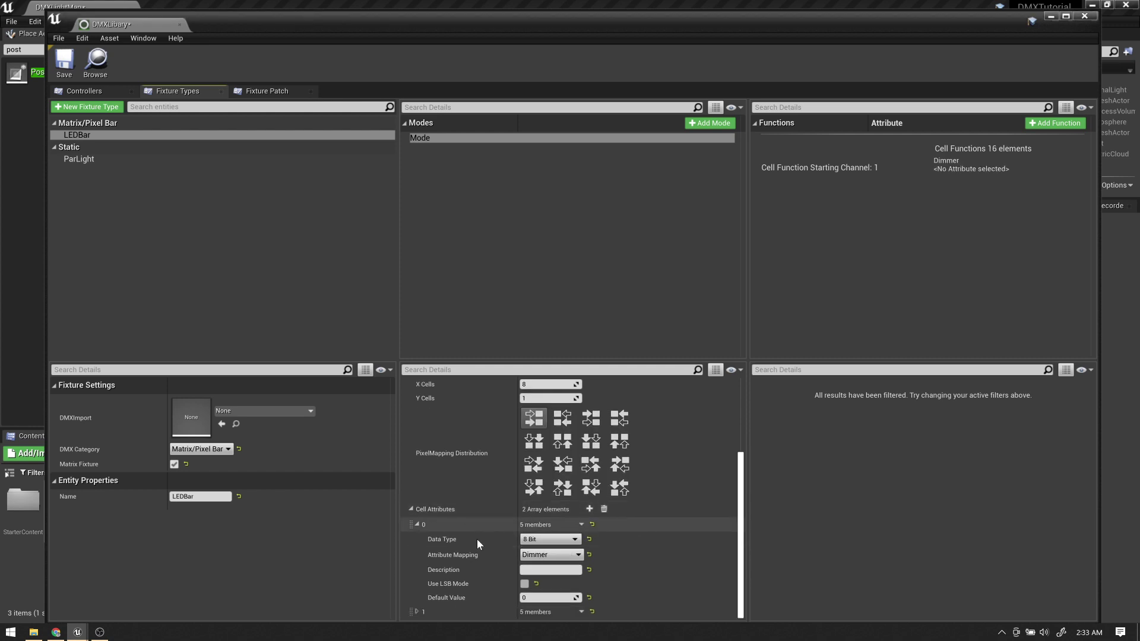
{"action": "left_click", "coordinate": [417, 612]}
{"action": "scroll", "coordinate": [503, 555], "scroll_direction": "down", "scroll_amount": 3}
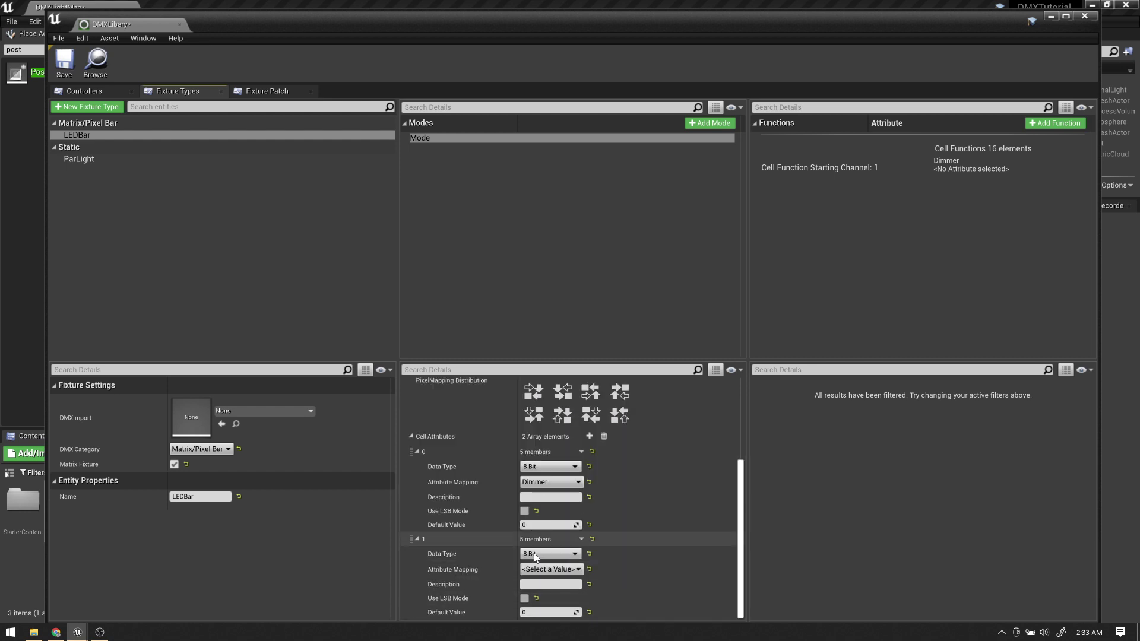
{"action": "left_click", "coordinate": [559, 570]}
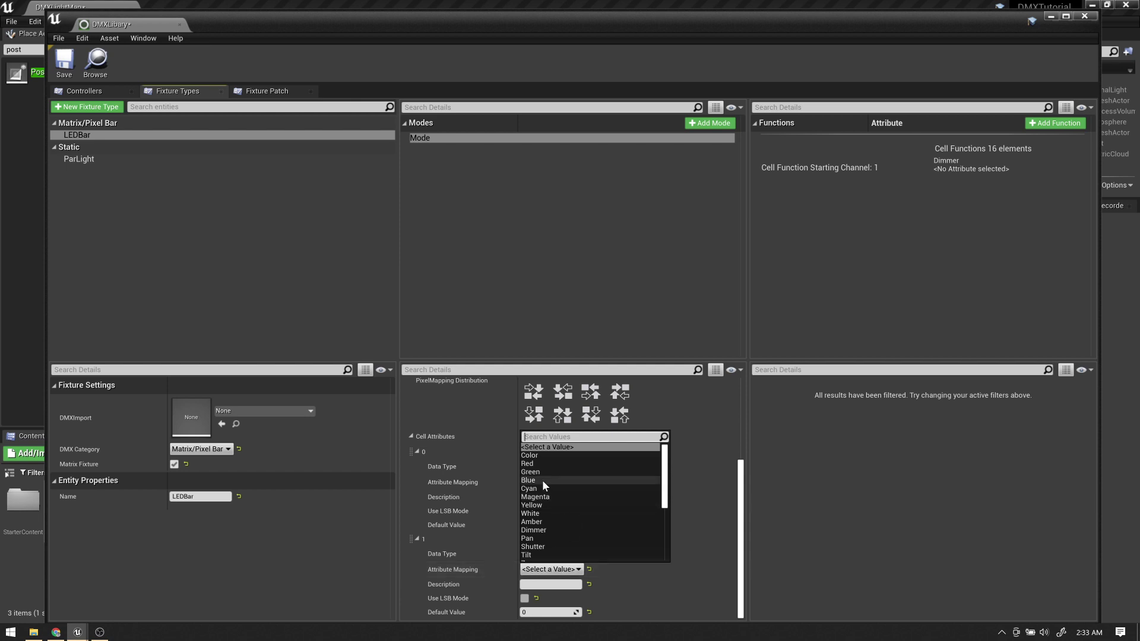
{"action": "scroll", "coordinate": [543, 481], "scroll_direction": "down", "scroll_amount": 2}
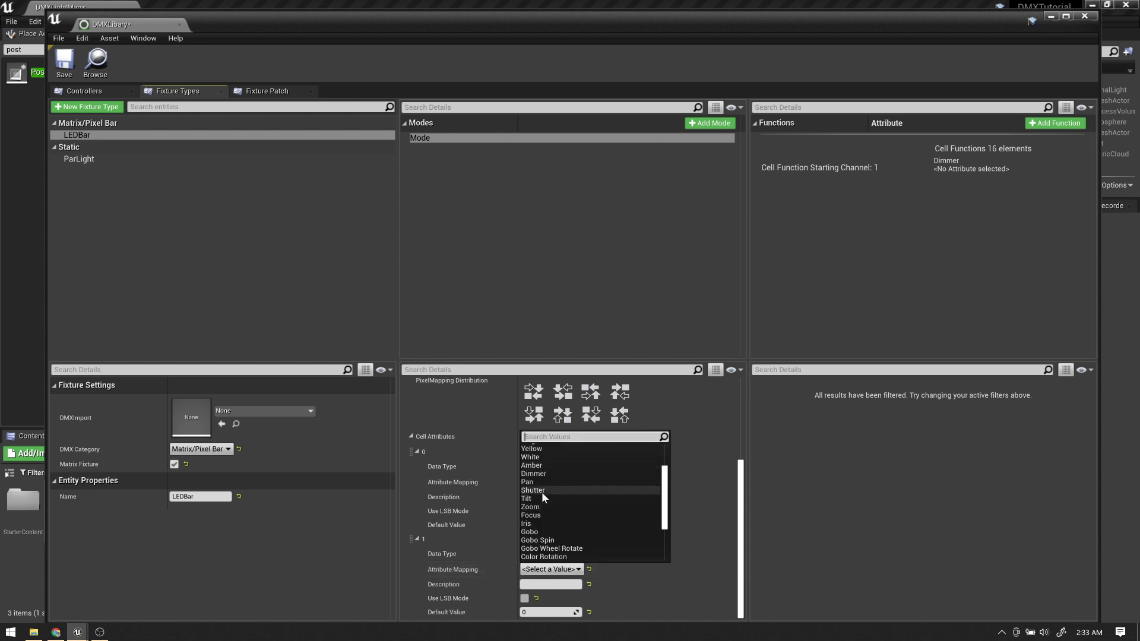
{"action": "left_click", "coordinate": [540, 491]}
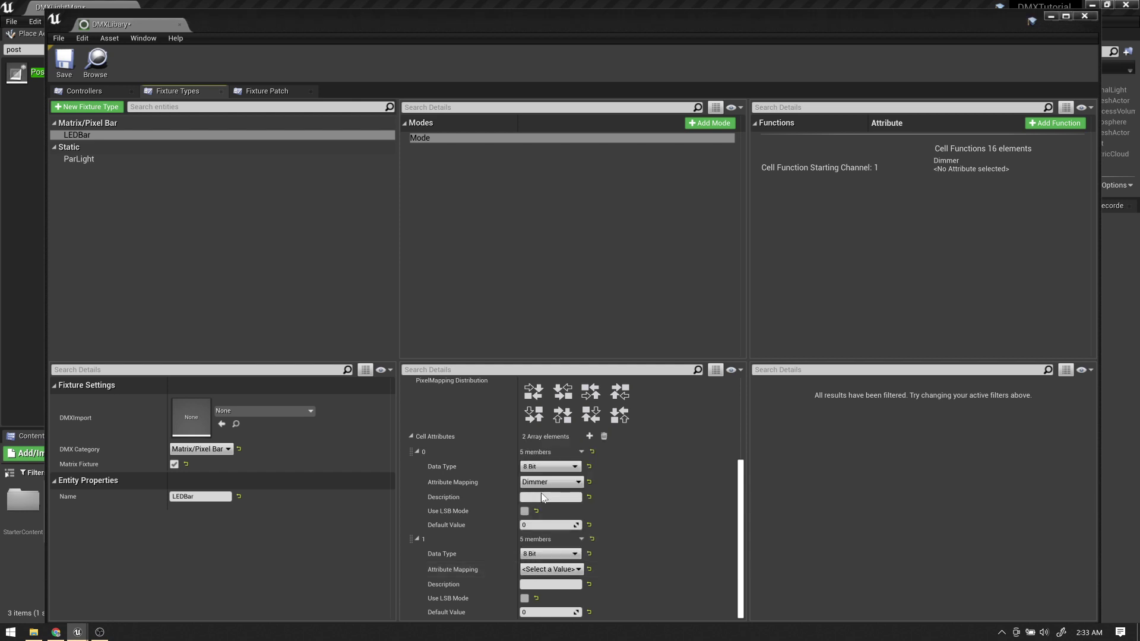
- Add a third cell attribute to the LEDBar mode and map it to Red
{"action": "left_click", "coordinate": [587, 434]}
{"action": "left_click", "coordinate": [416, 613]}
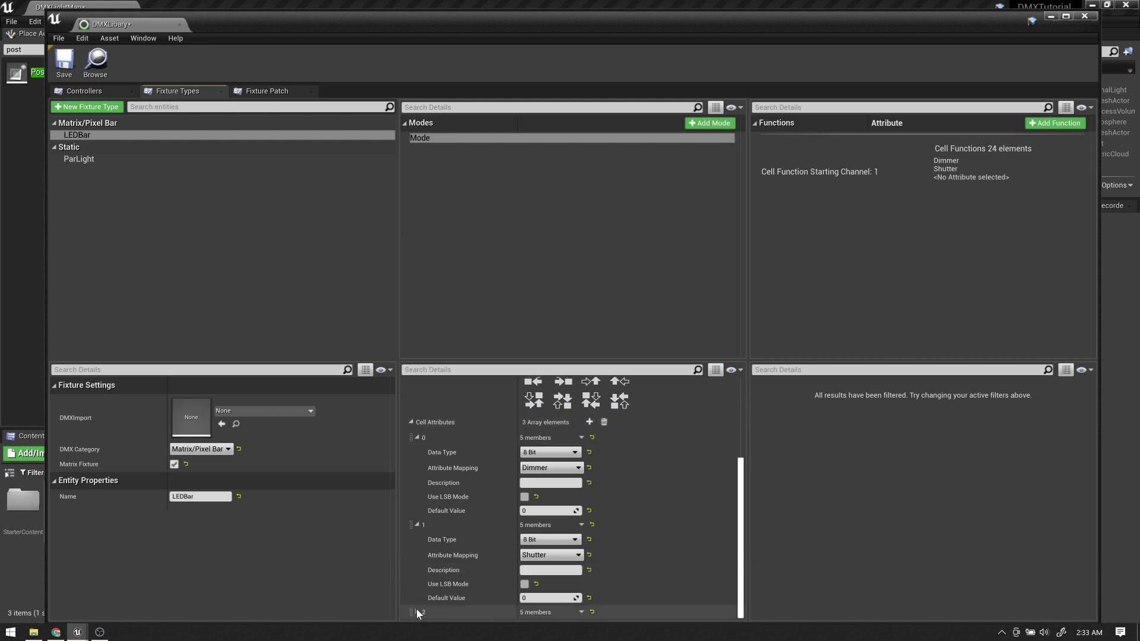
{"action": "scroll", "coordinate": [449, 586], "scroll_direction": "down", "scroll_amount": 2}
{"action": "left_click", "coordinate": [543, 571]}
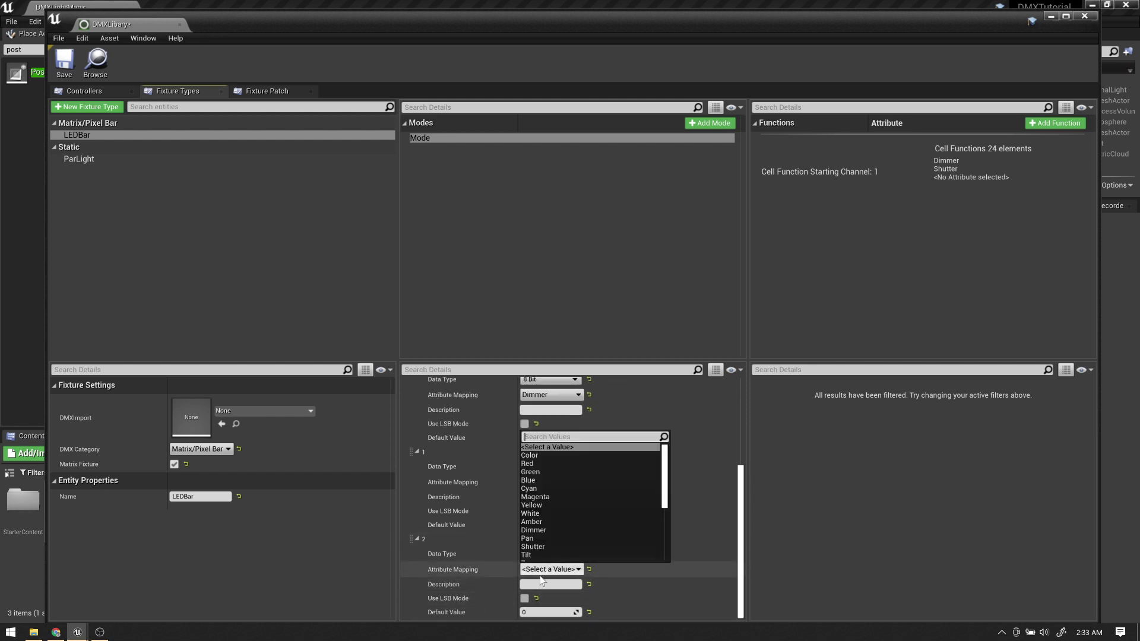
{"action": "left_click", "coordinate": [530, 463]}
- Add a fourth cell attribute to the LEDBar mode and map it to Green
{"action": "scroll", "coordinate": [475, 541], "scroll_direction": "up", "scroll_amount": 4}
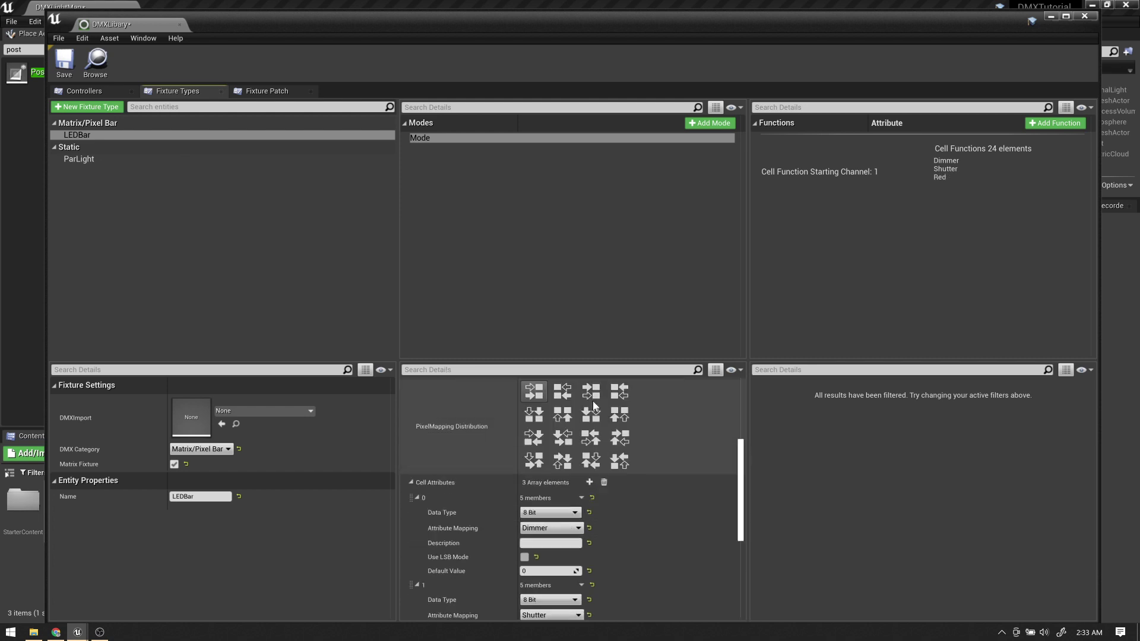
{"action": "left_click", "coordinate": [590, 483]}
{"action": "scroll", "coordinate": [612, 532], "scroll_direction": "down", "scroll_amount": 5}
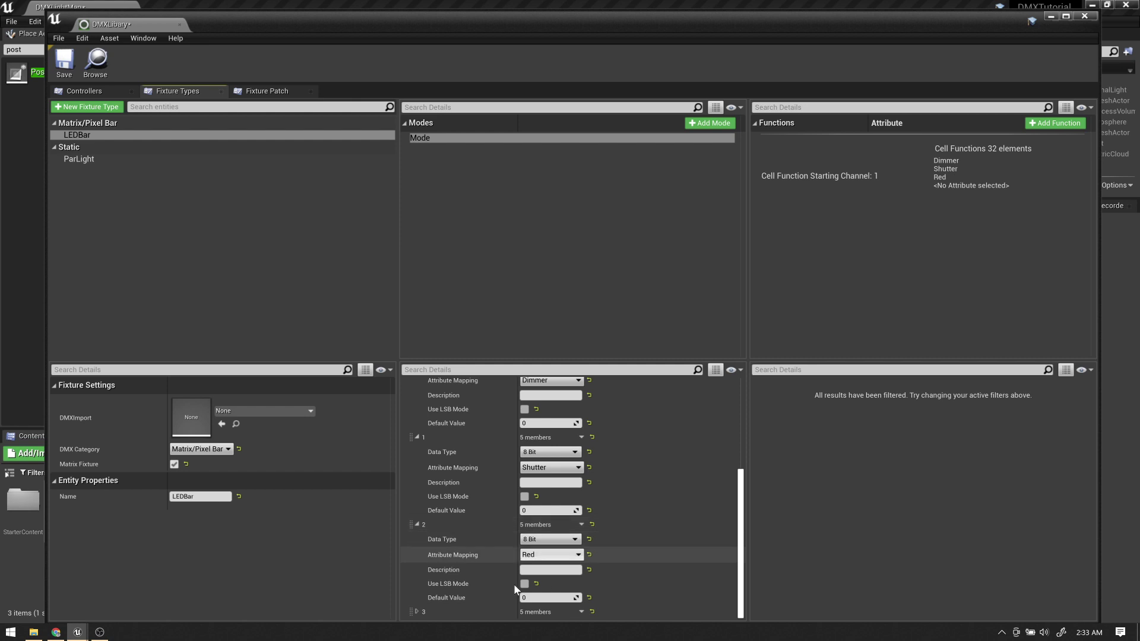
{"action": "left_click", "coordinate": [418, 611]}
{"action": "scroll", "coordinate": [494, 575], "scroll_direction": "down", "scroll_amount": 3}
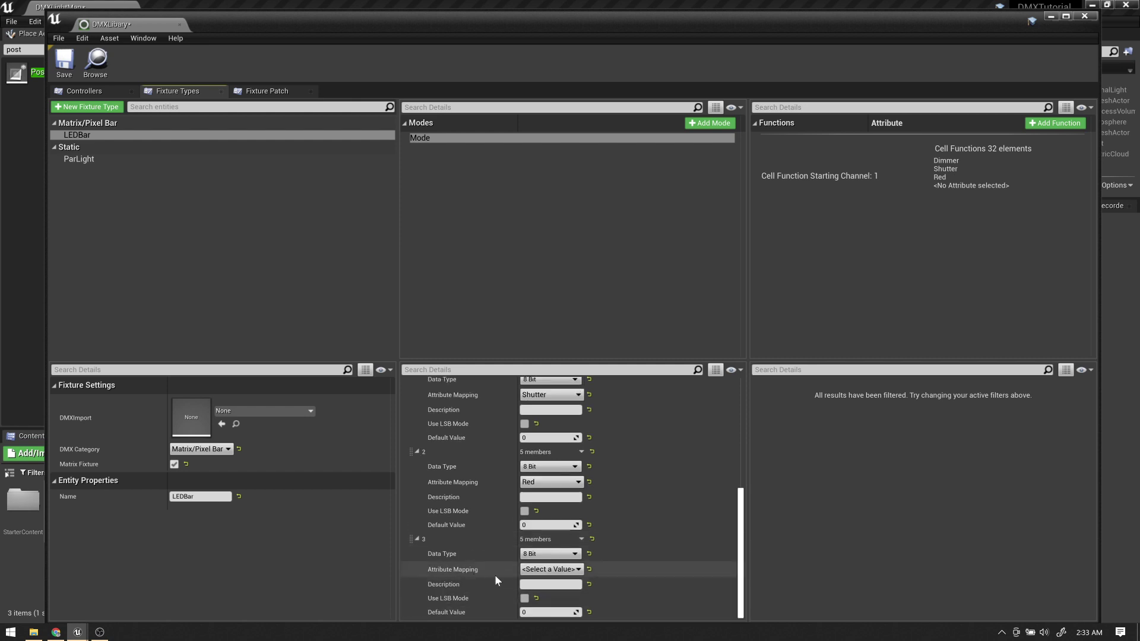
{"action": "left_click", "coordinate": [551, 569]}
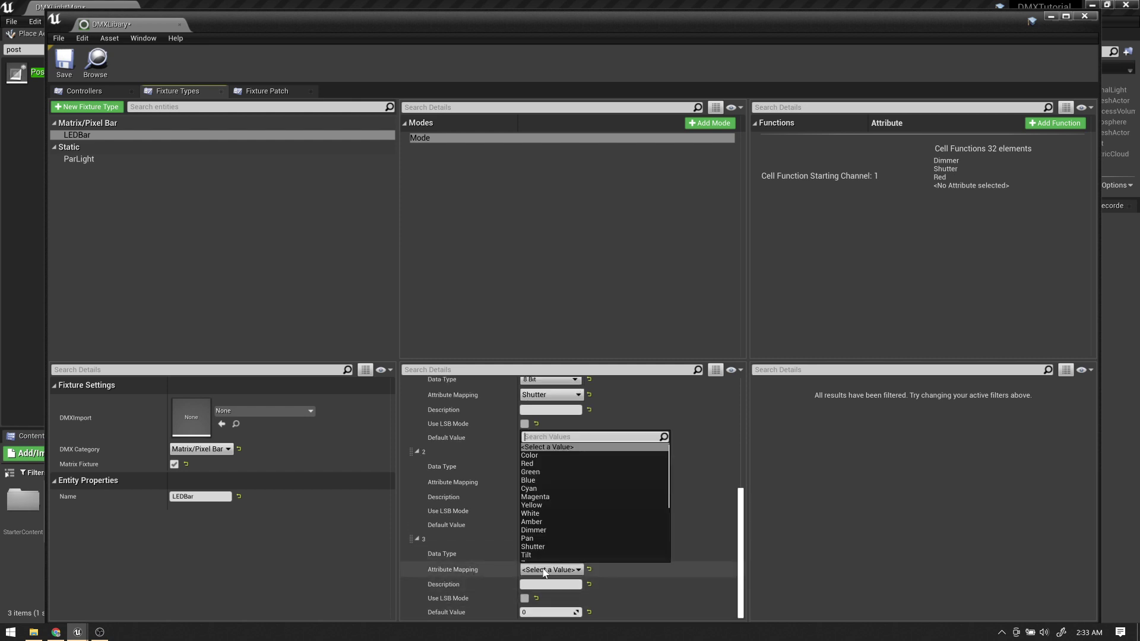
{"action": "left_click", "coordinate": [528, 472]}
- Add a fifth cell attribute to the LEDBar mode and map it to Blue
{"action": "scroll", "coordinate": [582, 450], "scroll_direction": "up", "scroll_amount": 3}
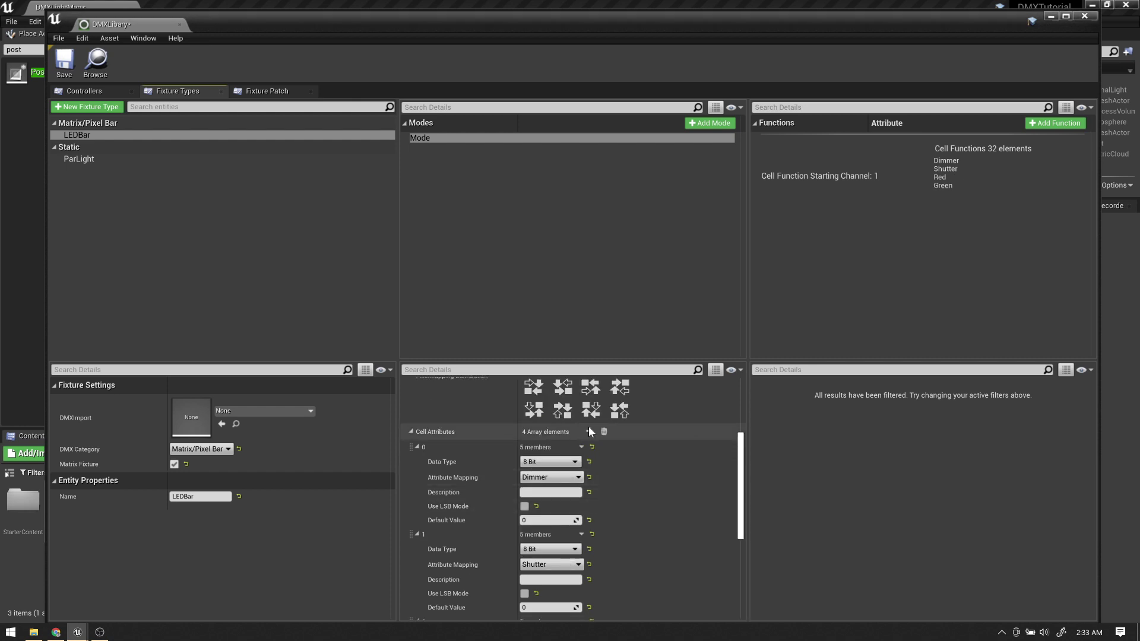
{"action": "left_click", "coordinate": [589, 432]}
{"action": "scroll", "coordinate": [468, 496], "scroll_direction": "down", "scroll_amount": 3}
{"action": "left_click", "coordinate": [416, 612]}
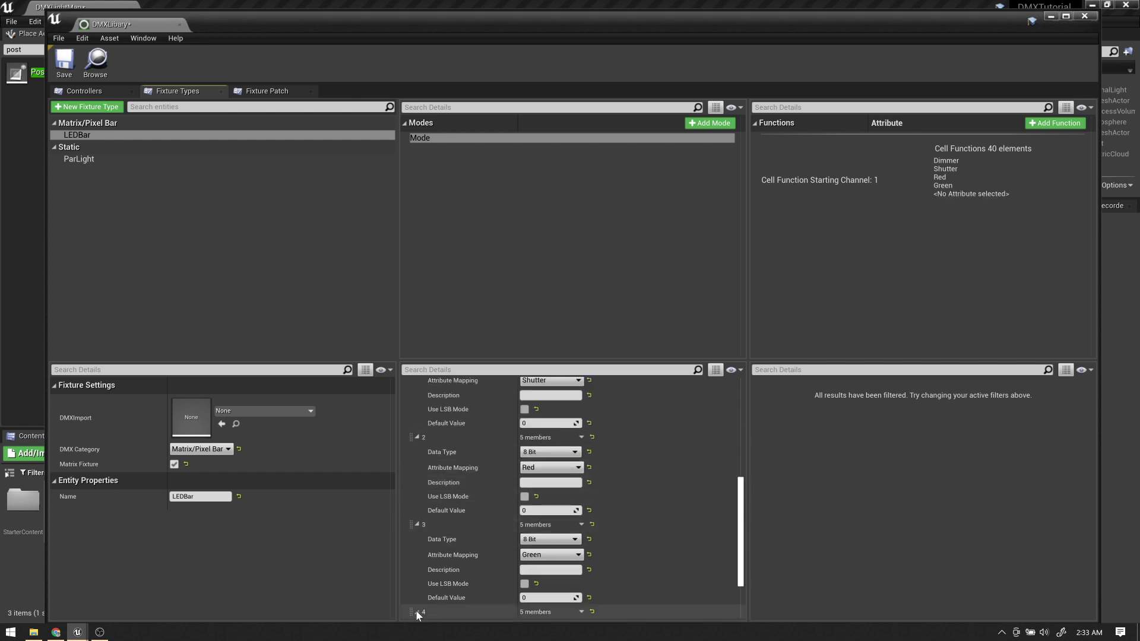
{"action": "scroll", "coordinate": [415, 611], "scroll_direction": "down", "scroll_amount": 3}
{"action": "left_click", "coordinate": [550, 570]}
{"action": "left_click", "coordinate": [544, 476]}
- Add a sixth cell attribute to the LEDBar mode and map it to Effects
{"action": "scroll", "coordinate": [574, 472], "scroll_direction": "up", "scroll_amount": 5}
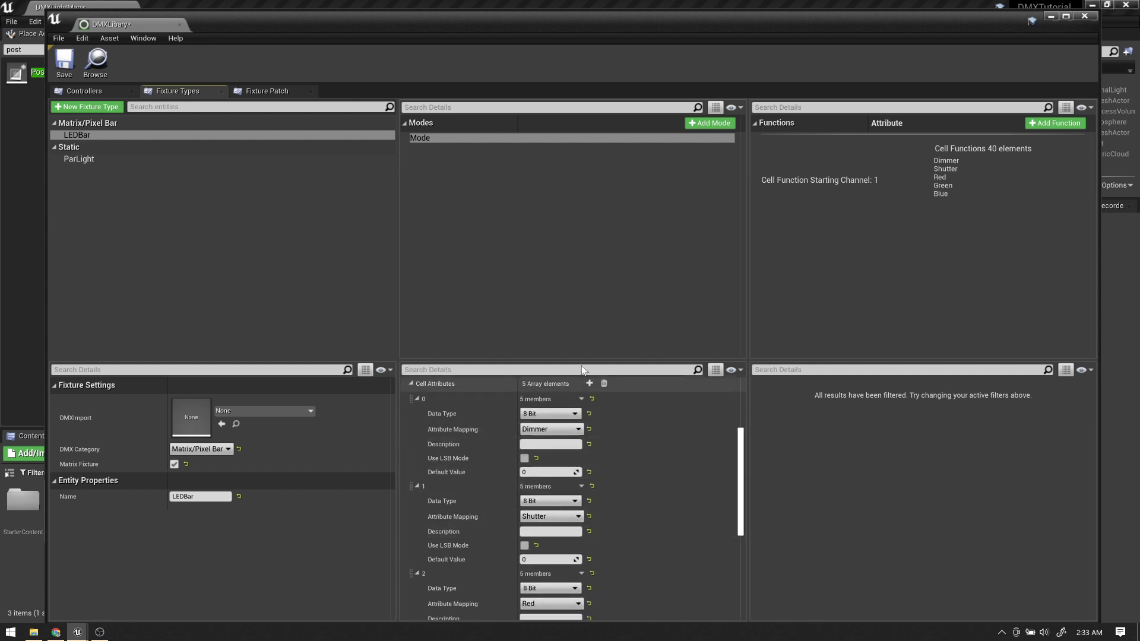
{"action": "left_click", "coordinate": [589, 383]}
{"action": "scroll", "coordinate": [486, 498], "scroll_direction": "down", "scroll_amount": 3}
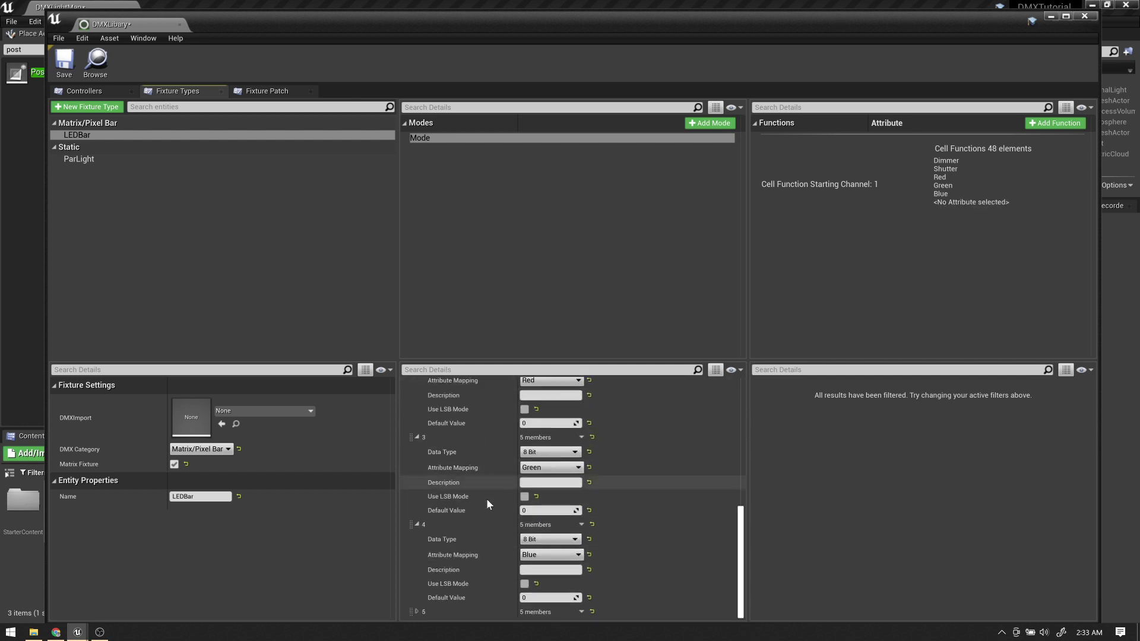
{"action": "left_click", "coordinate": [416, 611]}
{"action": "scroll", "coordinate": [434, 594], "scroll_direction": "down", "scroll_amount": 3}
{"action": "left_click", "coordinate": [538, 571]}
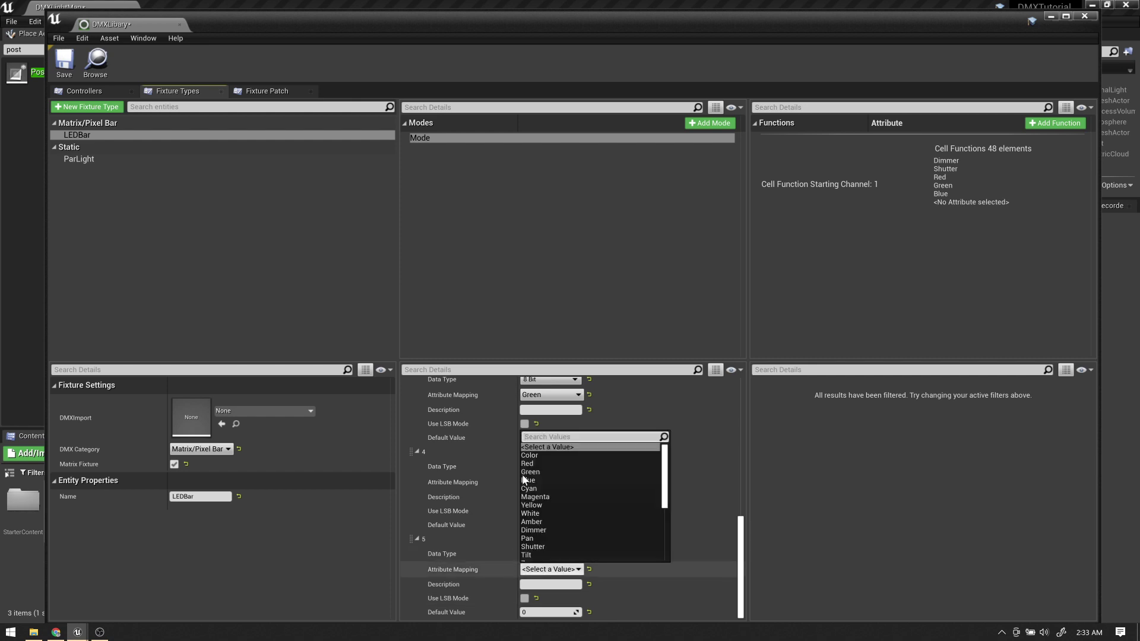
{"action": "scroll", "coordinate": [543, 497], "scroll_direction": "down", "scroll_amount": 1}
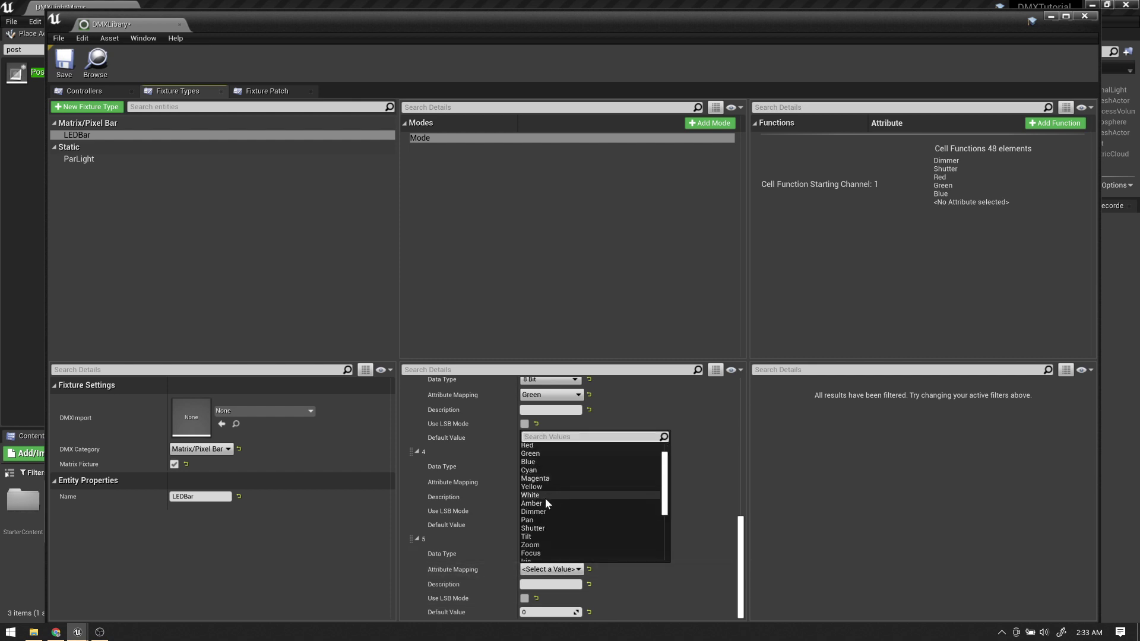
{"action": "scroll", "coordinate": [545, 498], "scroll_direction": "down", "scroll_amount": 4}
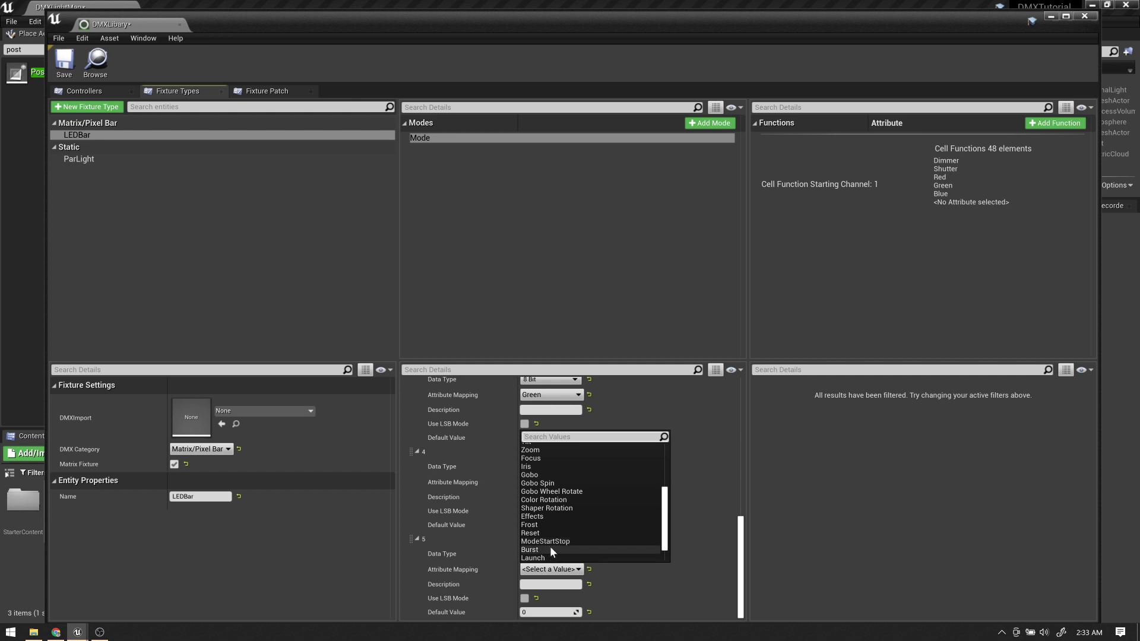
{"action": "left_click", "coordinate": [539, 517]}
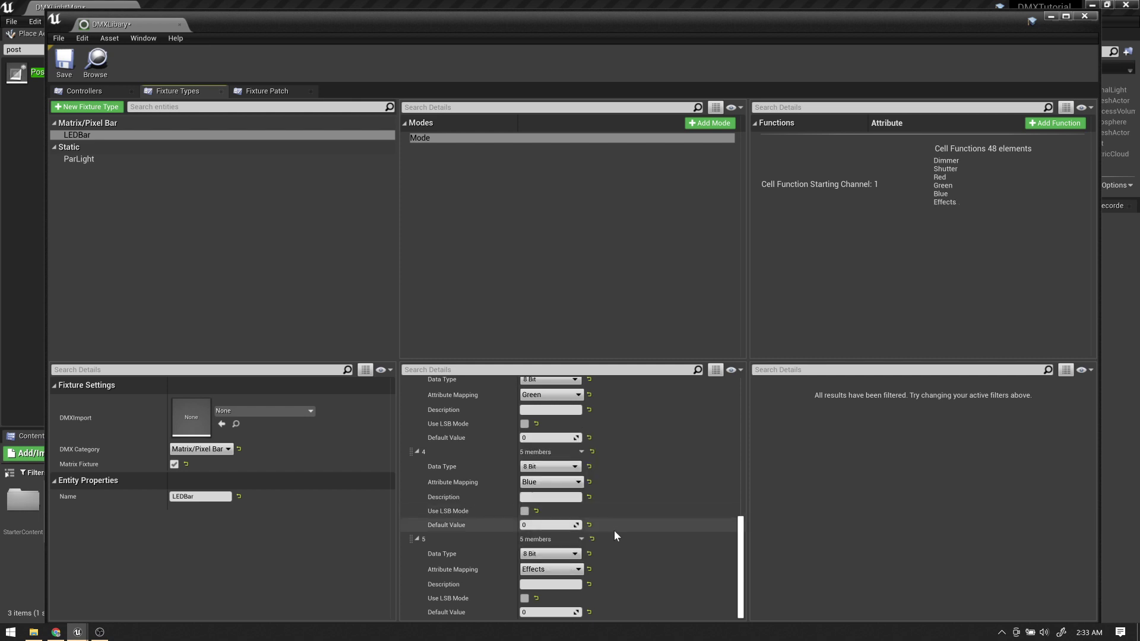
- Check the LEDBar cell attributes against the 48-channel control table in LEDBAR-252.pdf in the browser
{"action": "scroll", "coordinate": [614, 529], "scroll_direction": "up", "scroll_amount": 5}
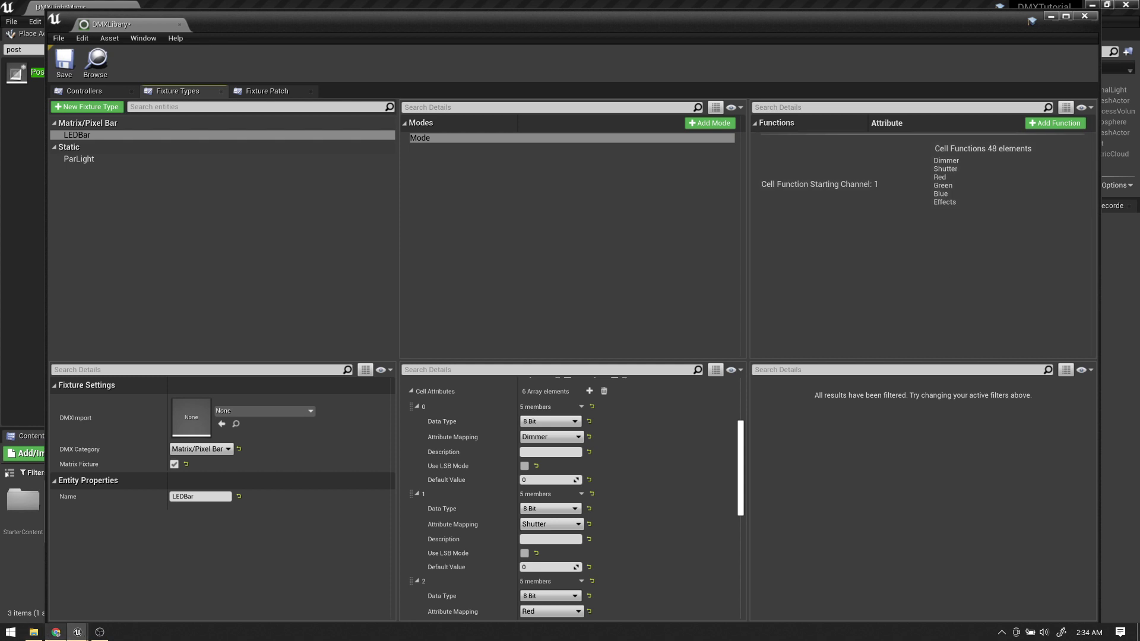
{"action": "left_click", "coordinate": [55, 632]}
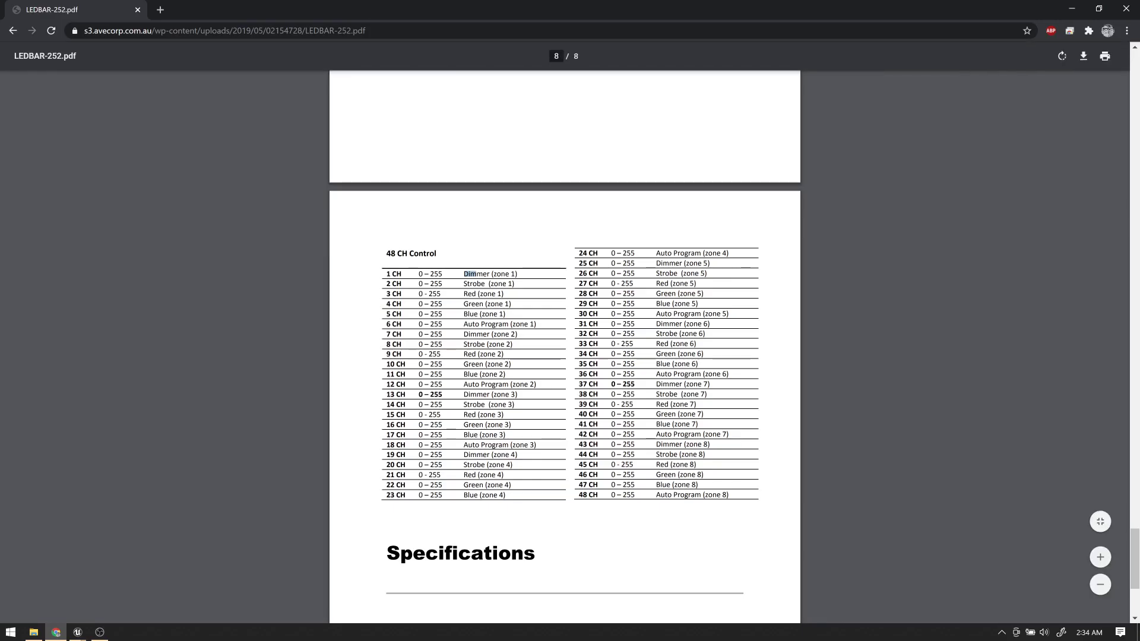
{"action": "left_click", "coordinate": [1071, 9]}
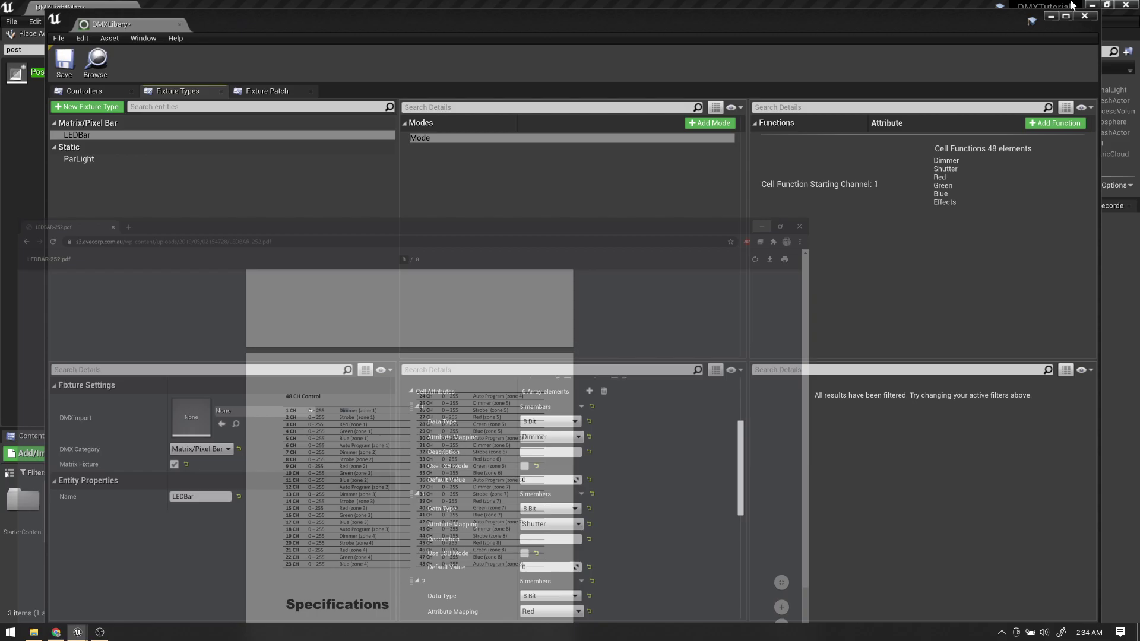
- Save the DMX library with its fixture types and bring up the fixture patch view
{"action": "left_click", "coordinate": [71, 169]}
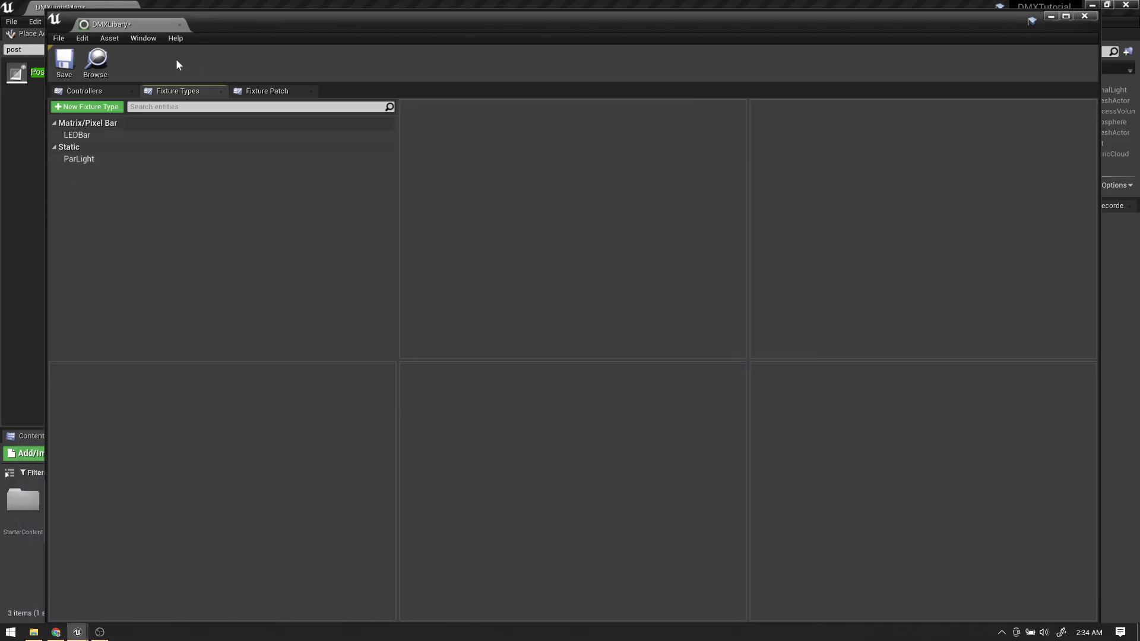
{"action": "left_click", "coordinate": [78, 59]}
{"action": "left_click", "coordinate": [270, 91]}
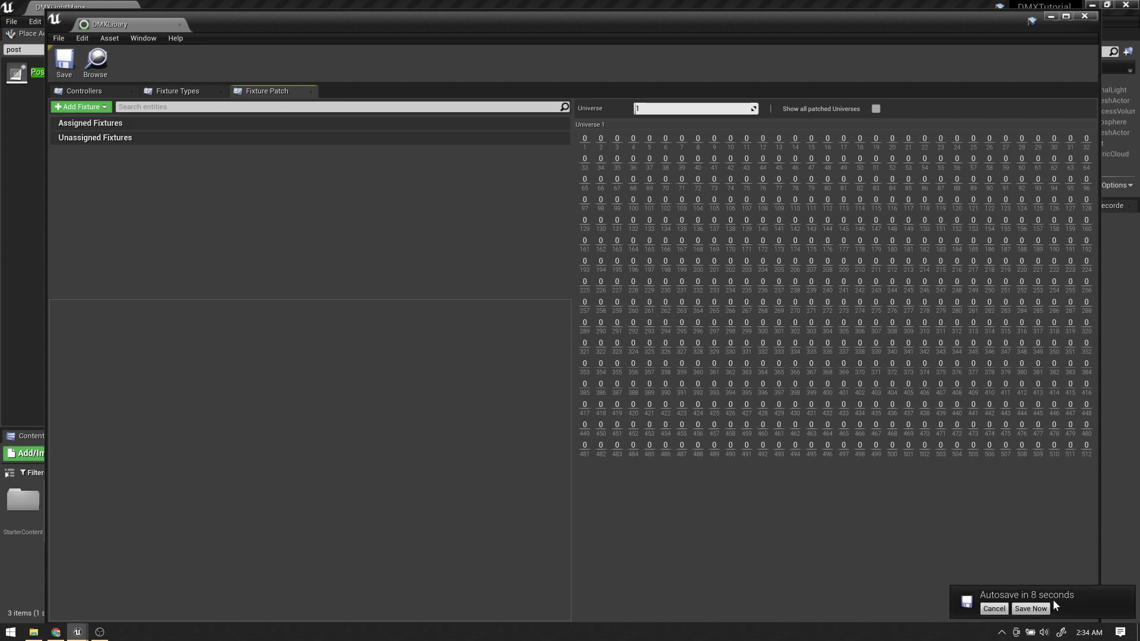
{"action": "left_click", "coordinate": [1037, 612]}
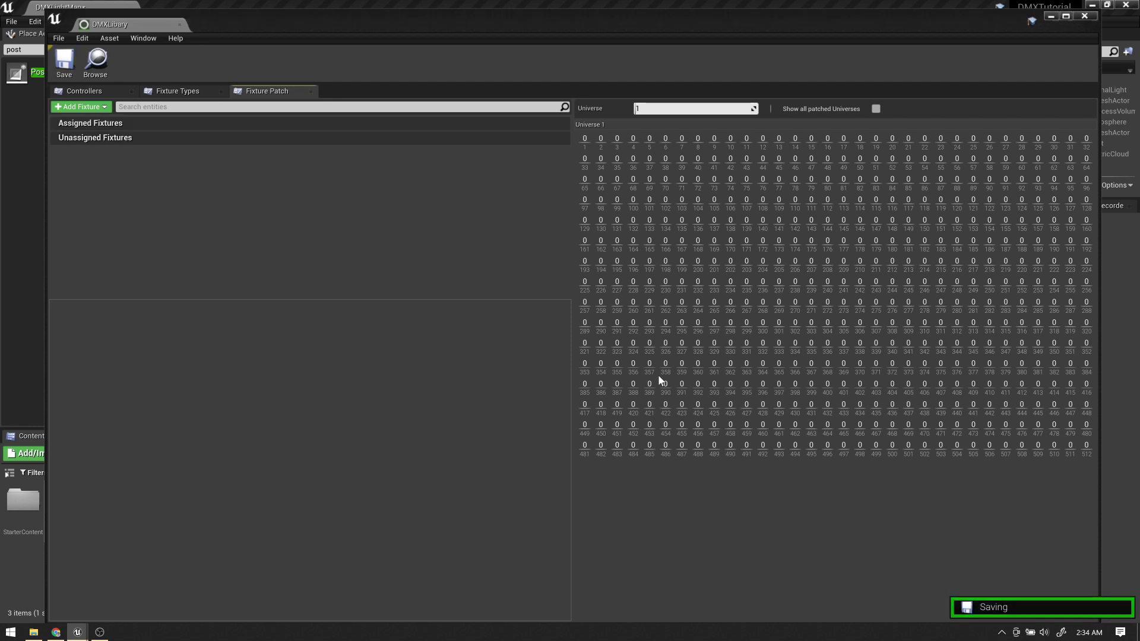
- Add a ParLight fixture patch to Universe 1 and name it parlight1
{"action": "left_click", "coordinate": [84, 108]}
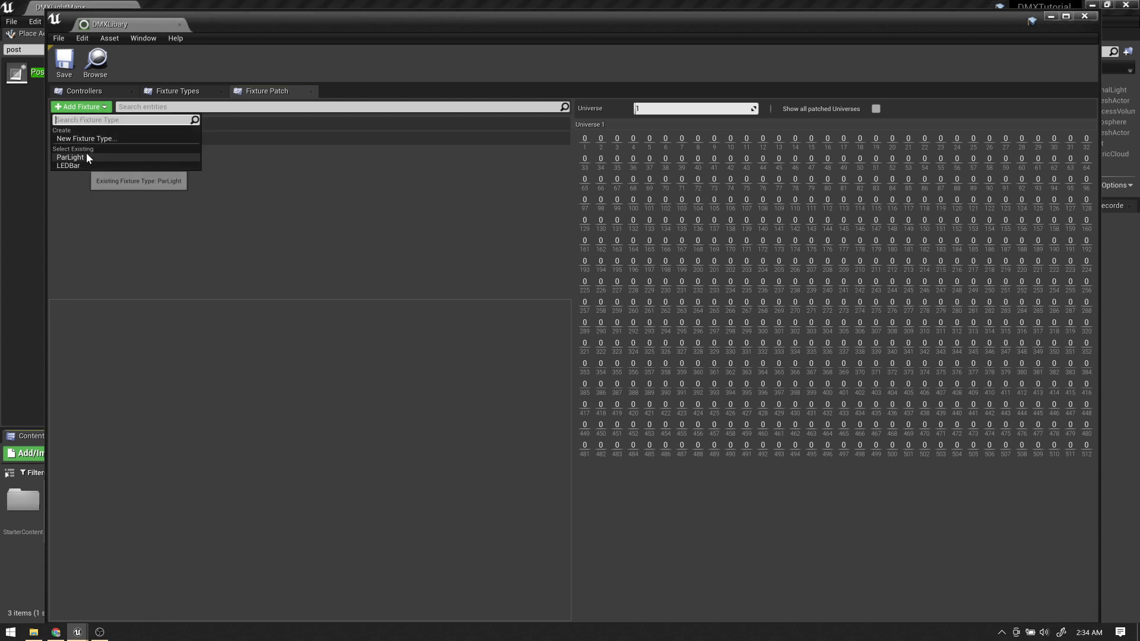
{"action": "left_click", "coordinate": [87, 154]}
{"action": "type", "text": "parlight1"}
{"action": "key", "text": "Return"}
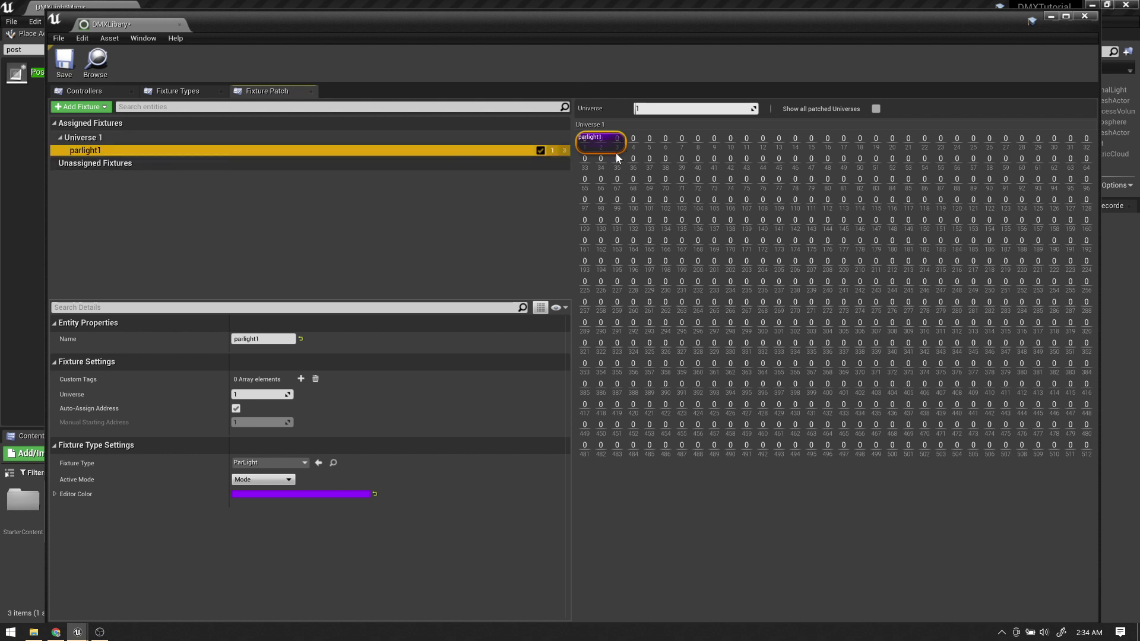
- Add a second ParLight fixture patch named Parlight2 and assign it manually to starting address 4
{"action": "left_click", "coordinate": [80, 107]}
{"action": "left_click", "coordinate": [86, 155]}
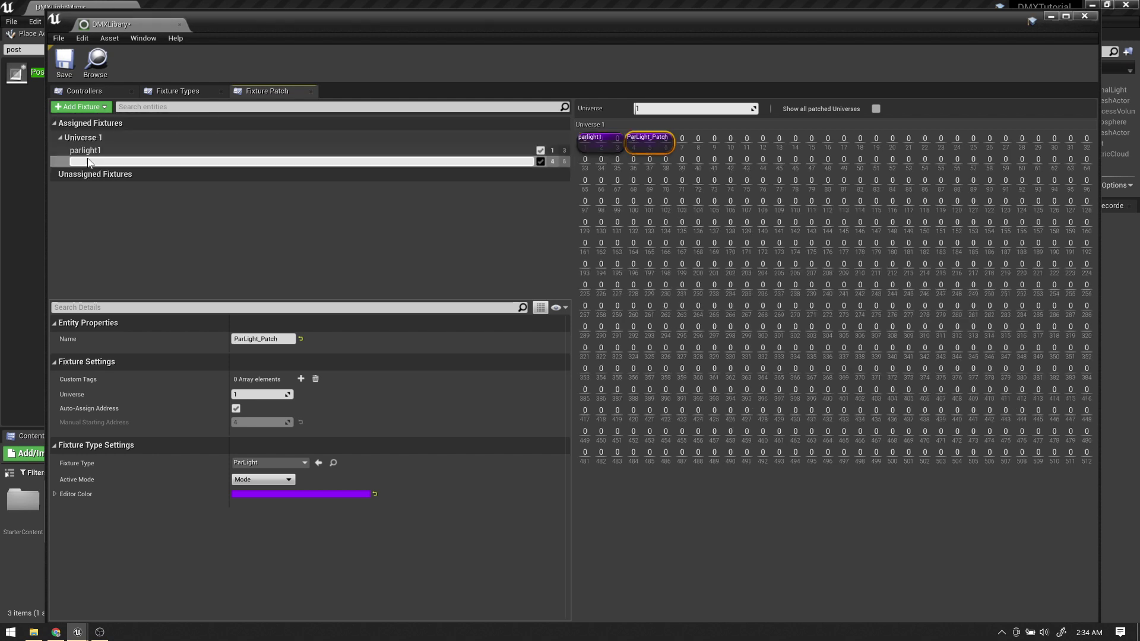
{"action": "type", "text": "Parlight2"}
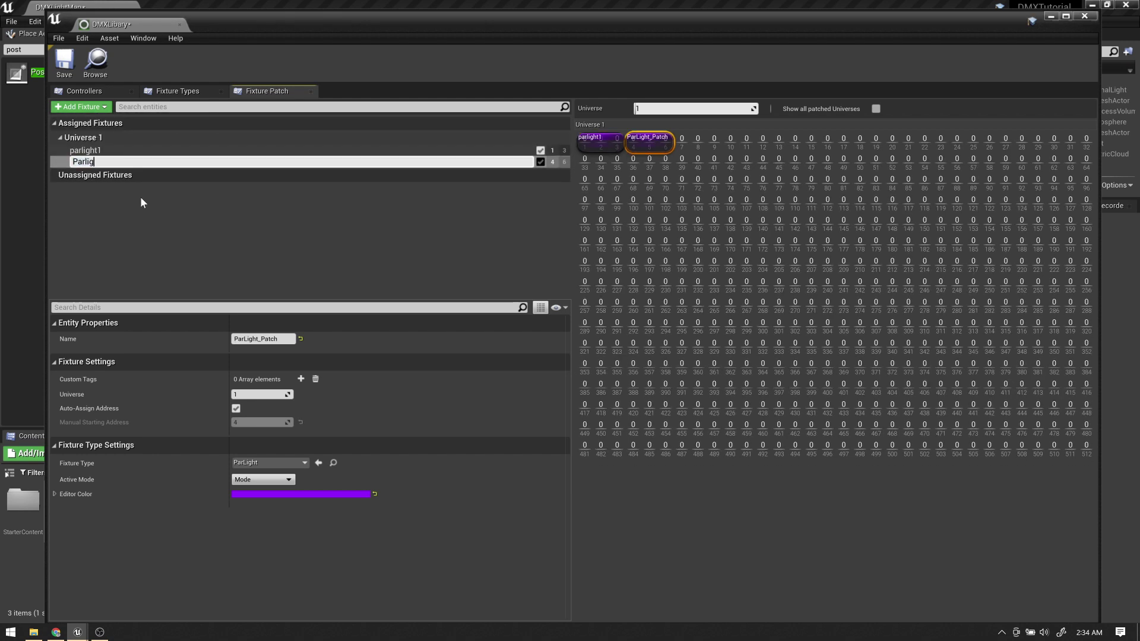
{"action": "key", "text": "Return"}
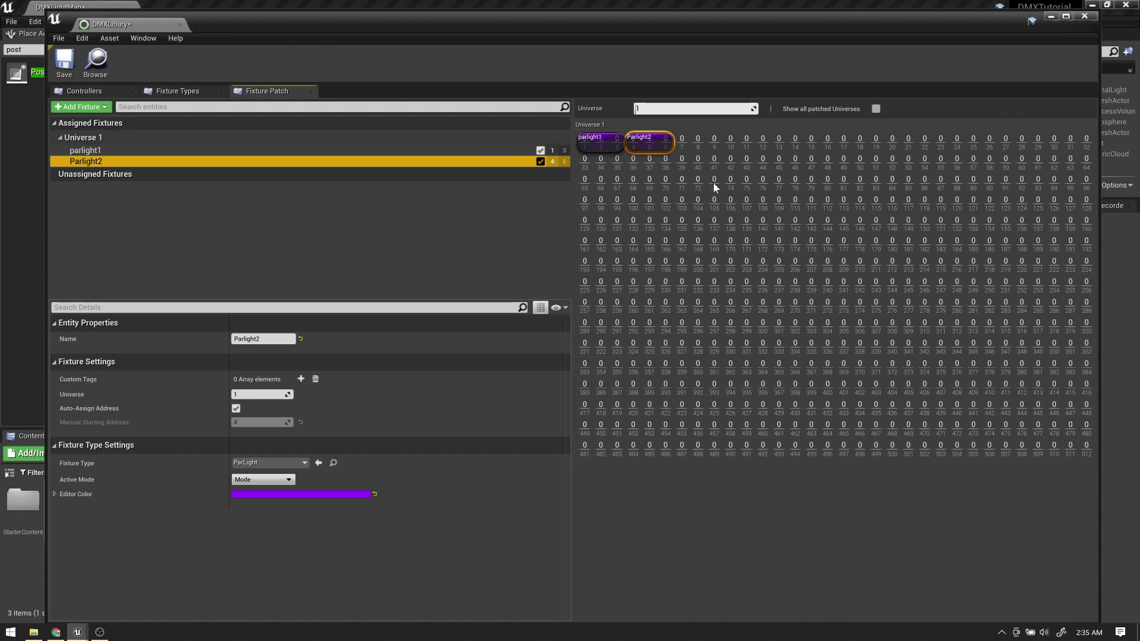
{"action": "left_click", "coordinate": [614, 146]}
{"action": "left_click", "coordinate": [665, 155]}
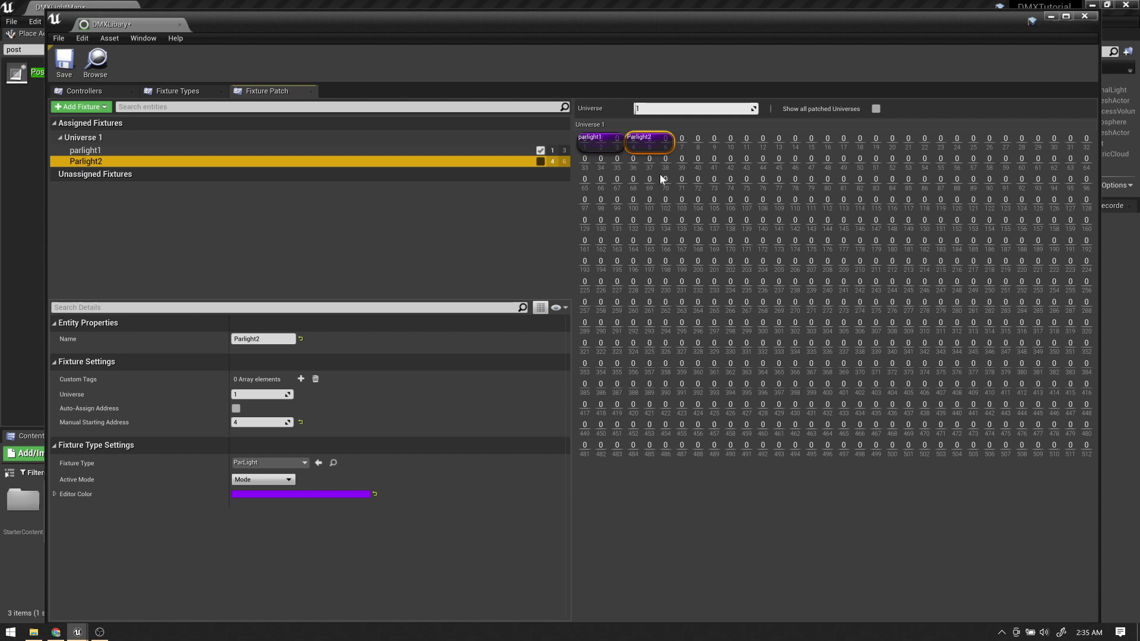
- Add an LEDBar fixture patch to Universe 1 after the two par lights and save the library
{"action": "left_click", "coordinate": [88, 108]}
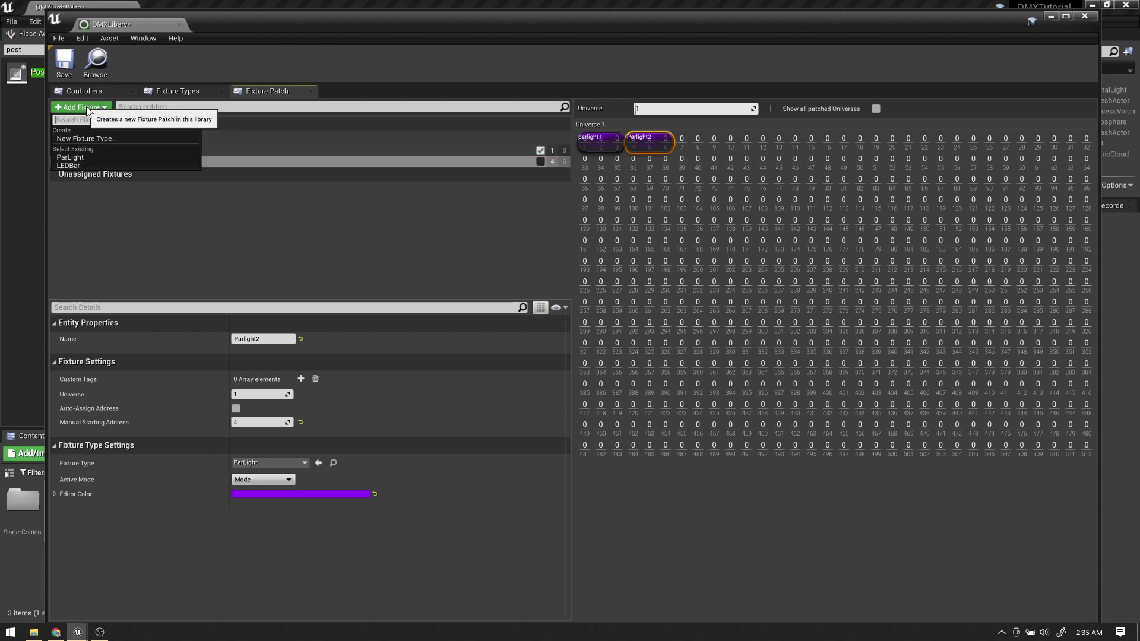
{"action": "left_click", "coordinate": [84, 166]}
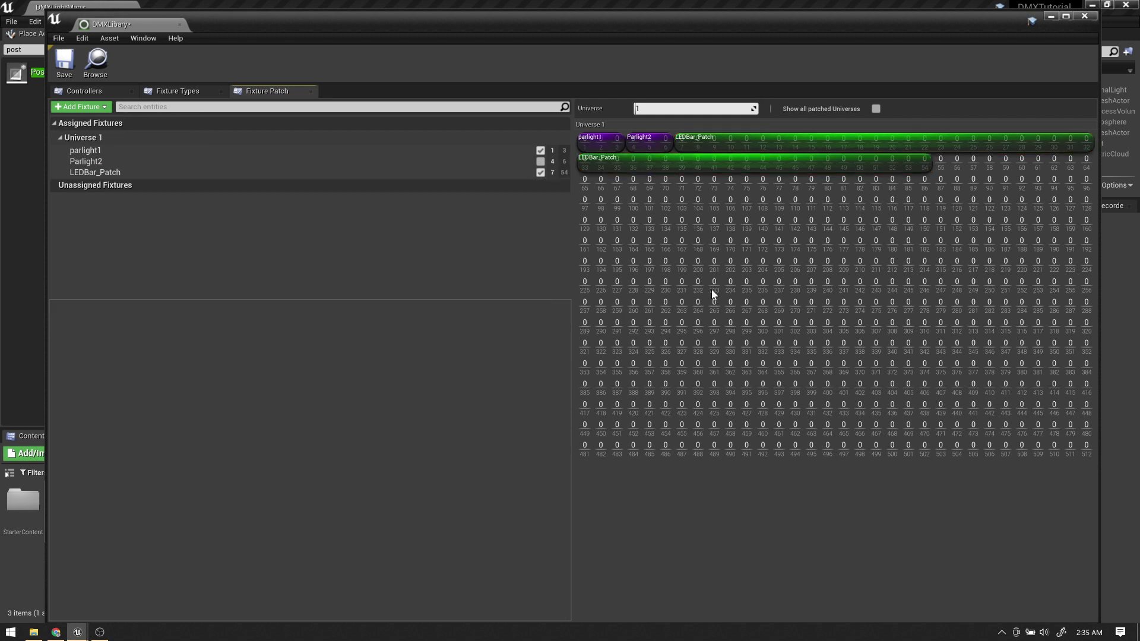
{"action": "left_click", "coordinate": [64, 68]}
- Put the library window away and inspect the DMX Channel Monitor for Art-Net universe 1, closing it when done
{"action": "left_click_drag", "start_coordinate": [397, 28], "coordinate": [396, 271]}
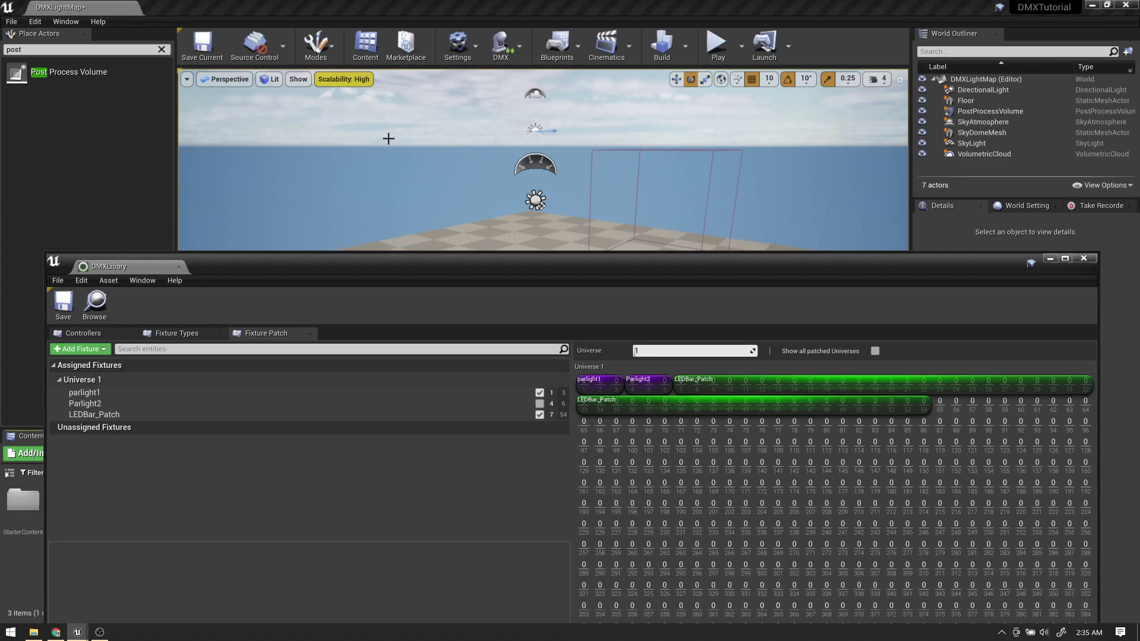
{"action": "left_click", "coordinate": [496, 55]}
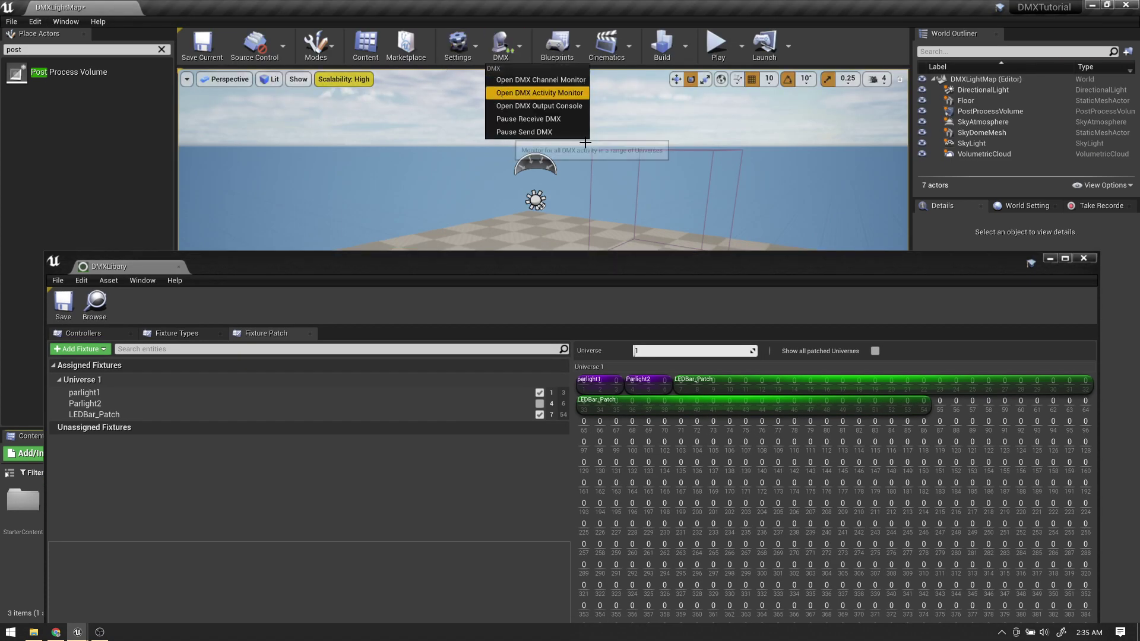
{"action": "left_click", "coordinate": [1050, 258]}
{"action": "left_click", "coordinate": [512, 53]}
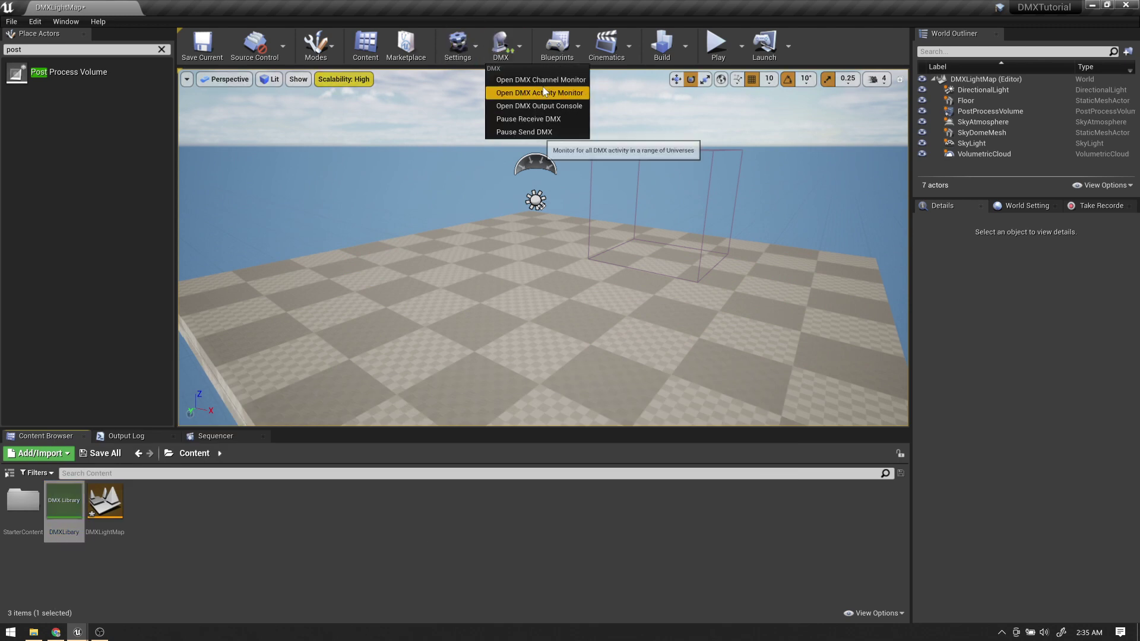
{"action": "left_click", "coordinate": [540, 79]}
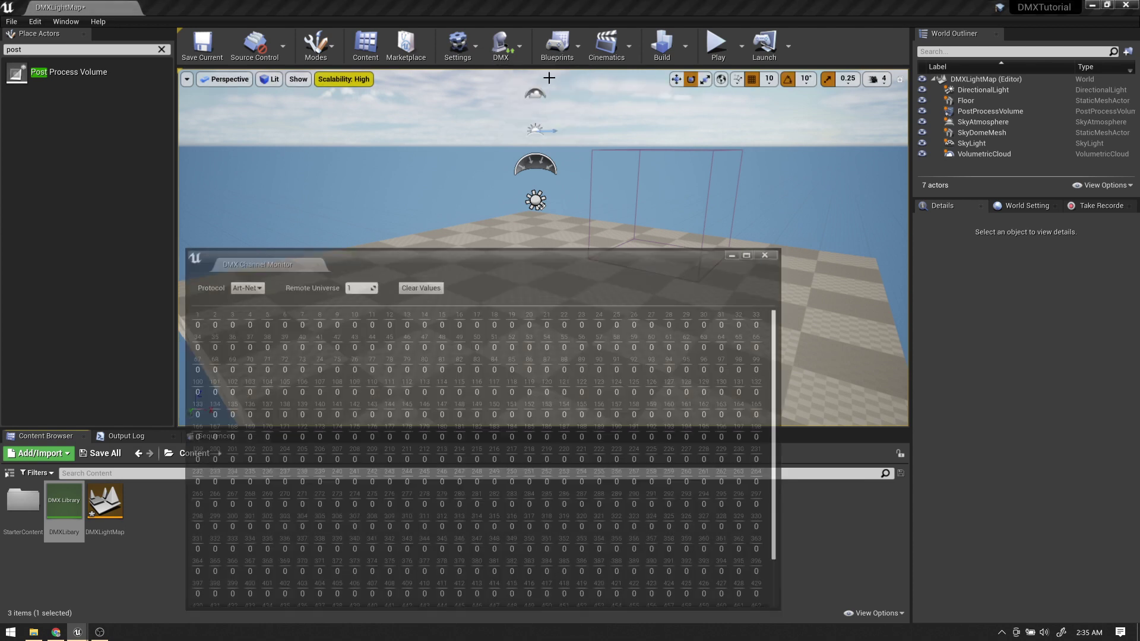
{"action": "left_click_drag", "start_coordinate": [375, 257], "coordinate": [349, 108]}
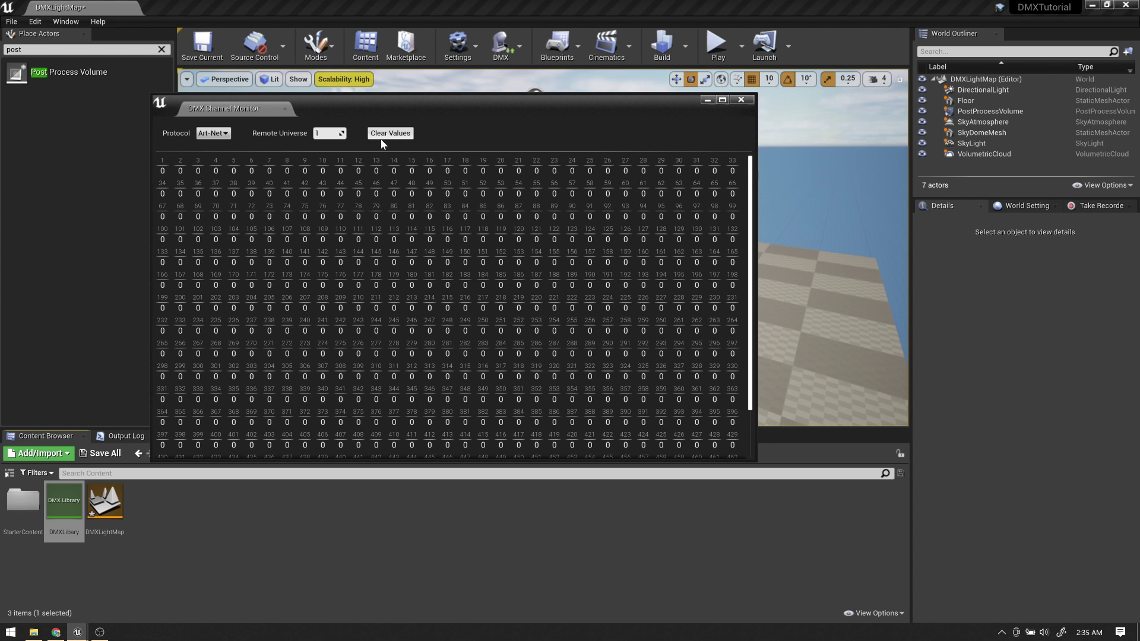
{"action": "left_click_drag", "start_coordinate": [436, 100], "coordinate": [529, 102]}
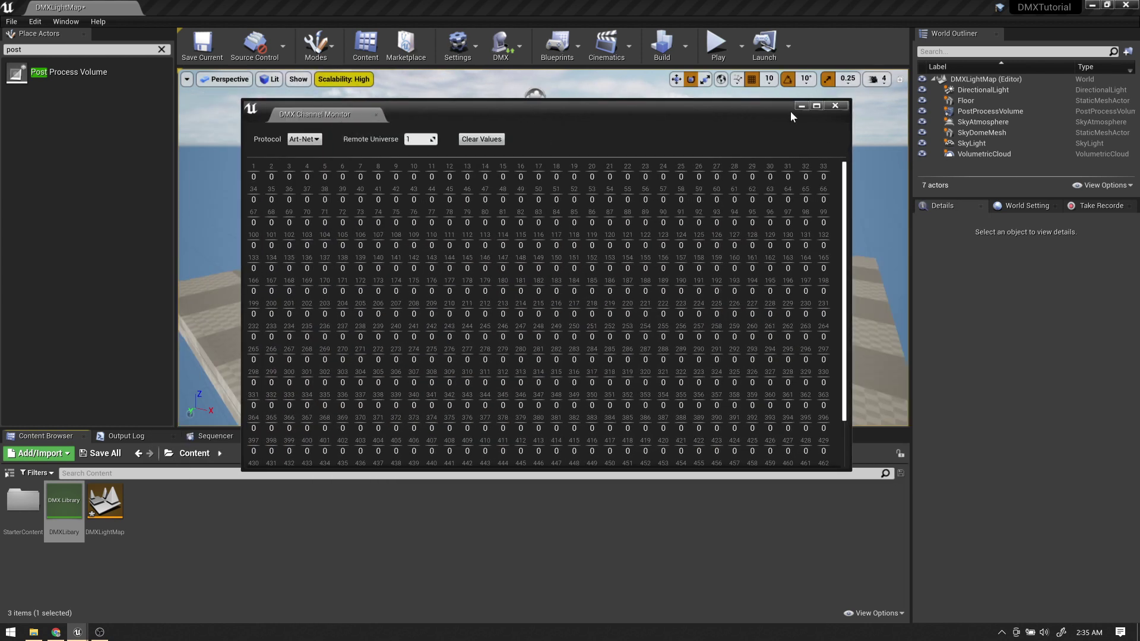
{"action": "left_click", "coordinate": [835, 105]}
- Find the Scene Capture 2D actor and place it on the floor of the level at about X 40, Y 80, Z 100
{"action": "right_click_drag", "start_coordinate": [342, 226], "coordinate": [391, 209]}
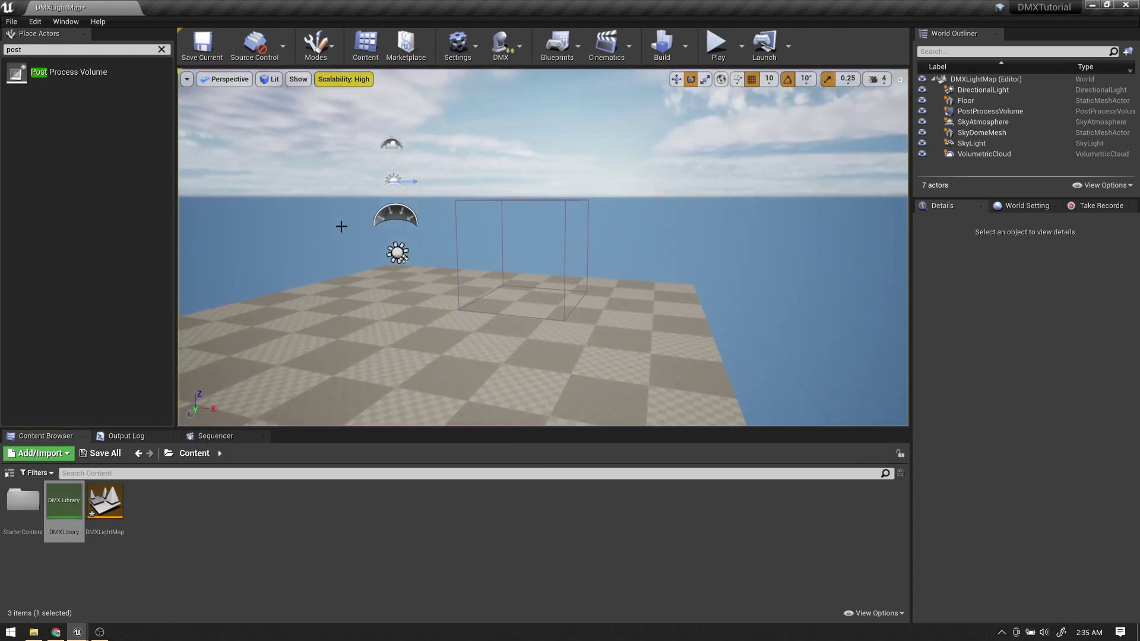
{"action": "left_click", "coordinate": [161, 49]}
{"action": "right_click_drag", "start_coordinate": [369, 257], "coordinate": [318, 256]}
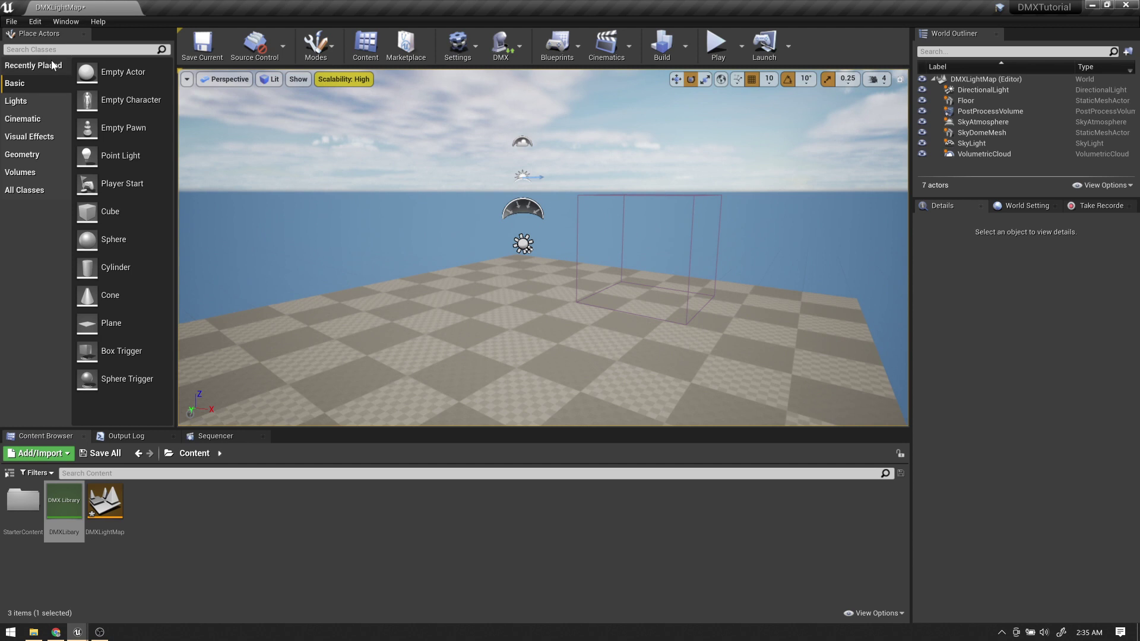
{"action": "type", "text": "2d"}
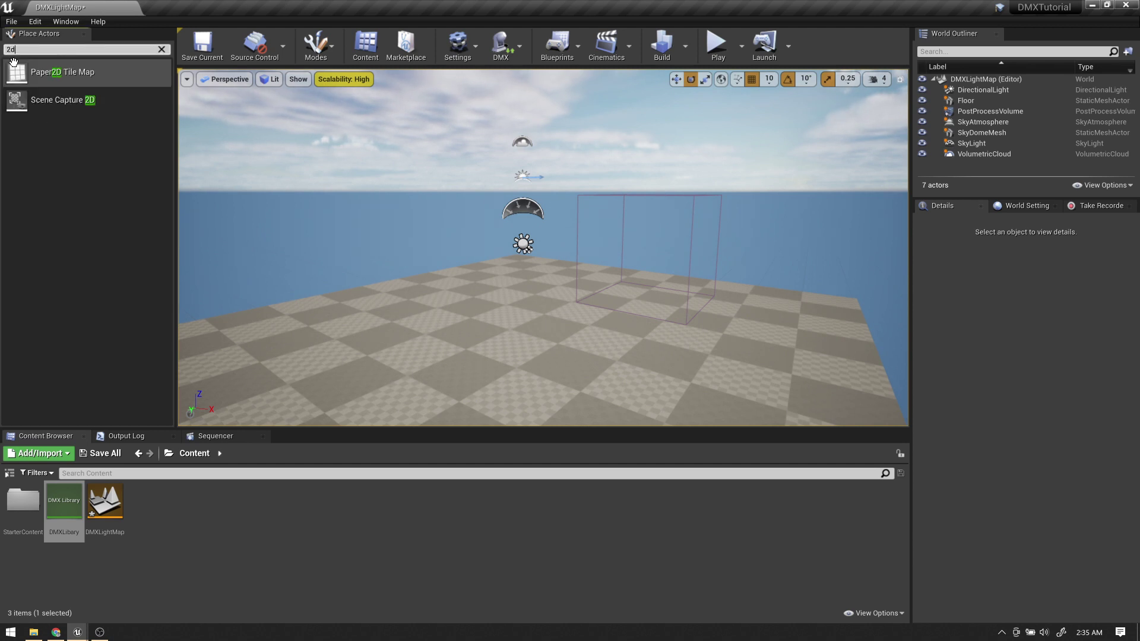
{"action": "left_click_drag", "start_coordinate": [36, 101], "coordinate": [539, 256]}
{"action": "key", "text": "w"}
{"action": "key", "text": "f"}
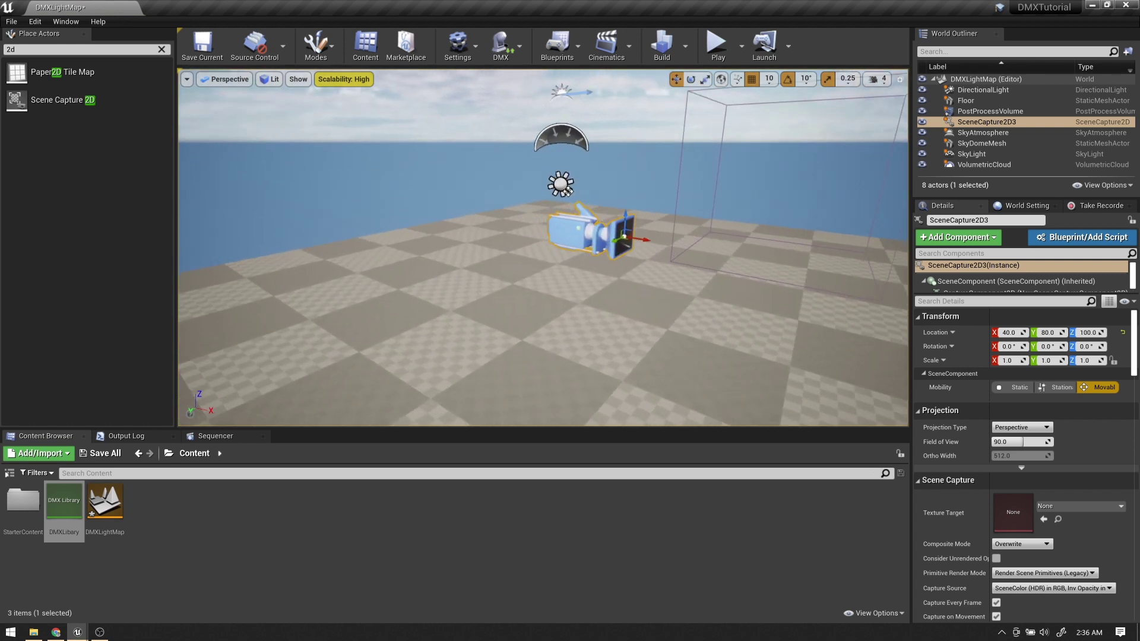
{"action": "right_click_drag", "start_coordinate": [538, 256], "coordinate": [653, 273]}
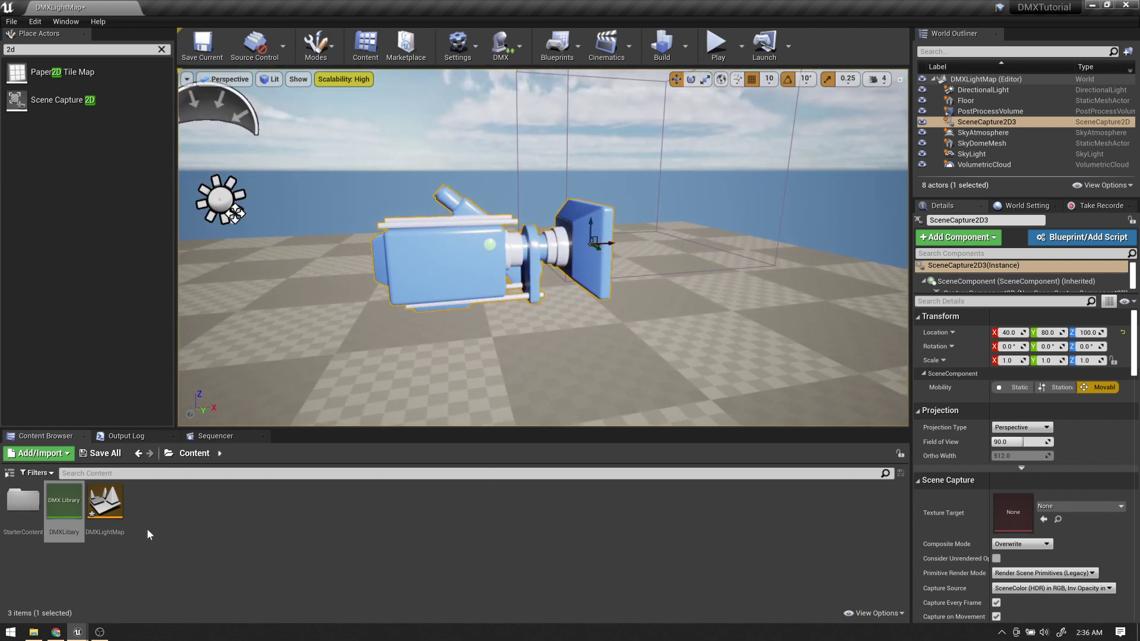
{"action": "mouse_move", "coordinate": [614, 310]}
{"action": "right_mouse_down"}
{"action": "mouse_move", "coordinate": [630, 323]}
{"action": "mouse_move", "coordinate": [615, 311]}
{"action": "right_mouse_up"}
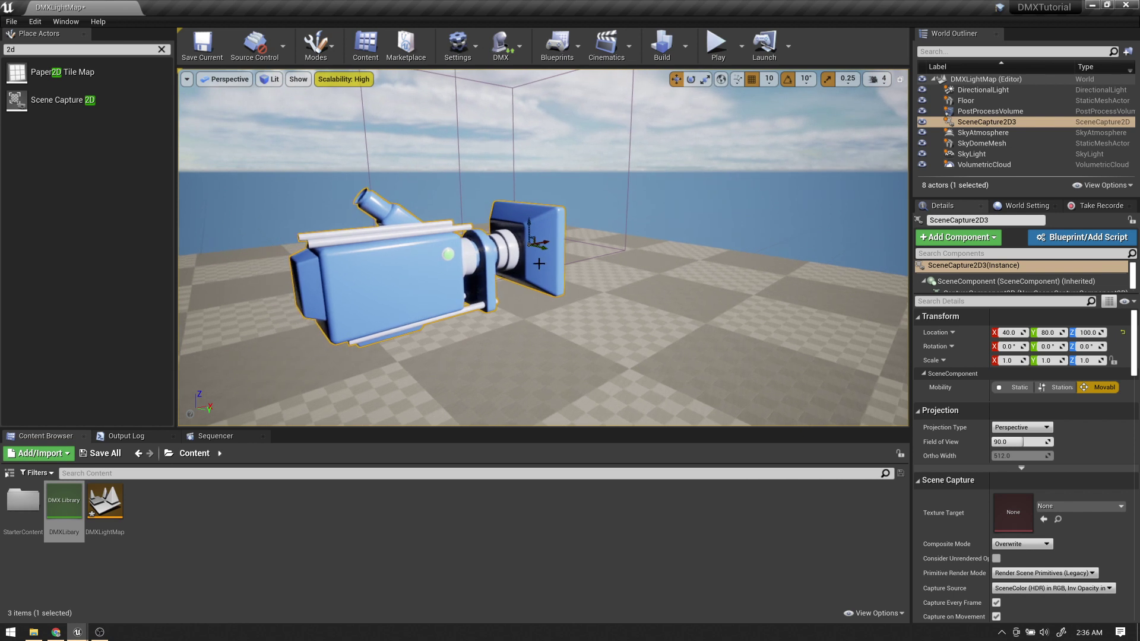
- Create a Render Target asset named DMXRenderTarget in the Content folder
{"action": "right_click", "coordinate": [251, 557]}
{"action": "mouse_move", "coordinate": [291, 478]}
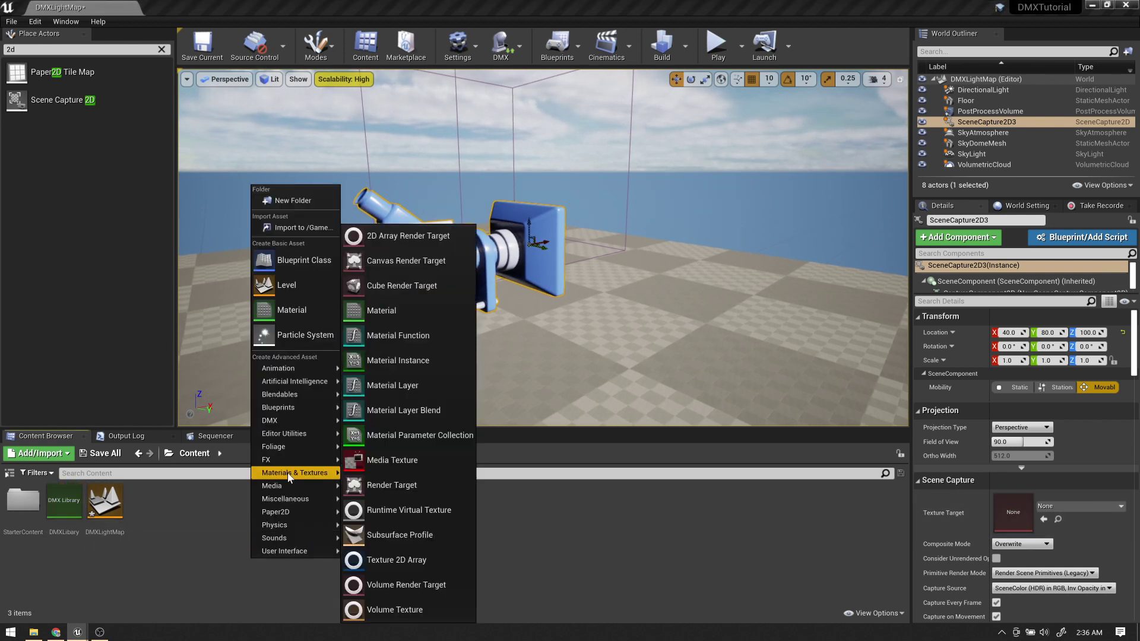
{"action": "left_click", "coordinate": [389, 492]}
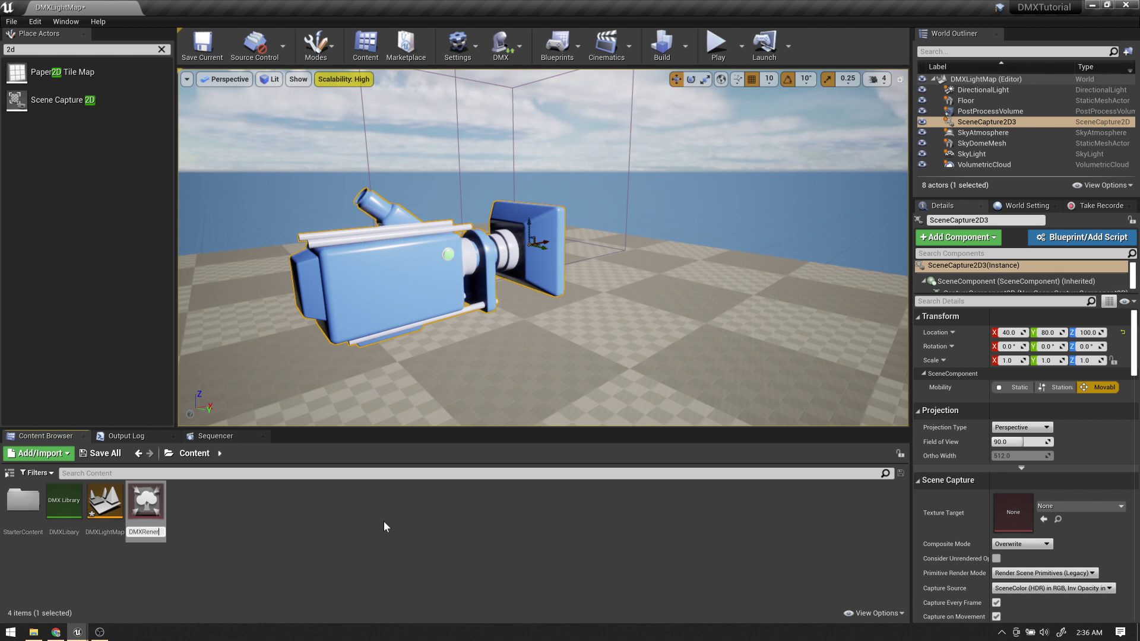
{"action": "type", "text": "DMXRenderTarget"}
{"action": "key", "text": "Return"}
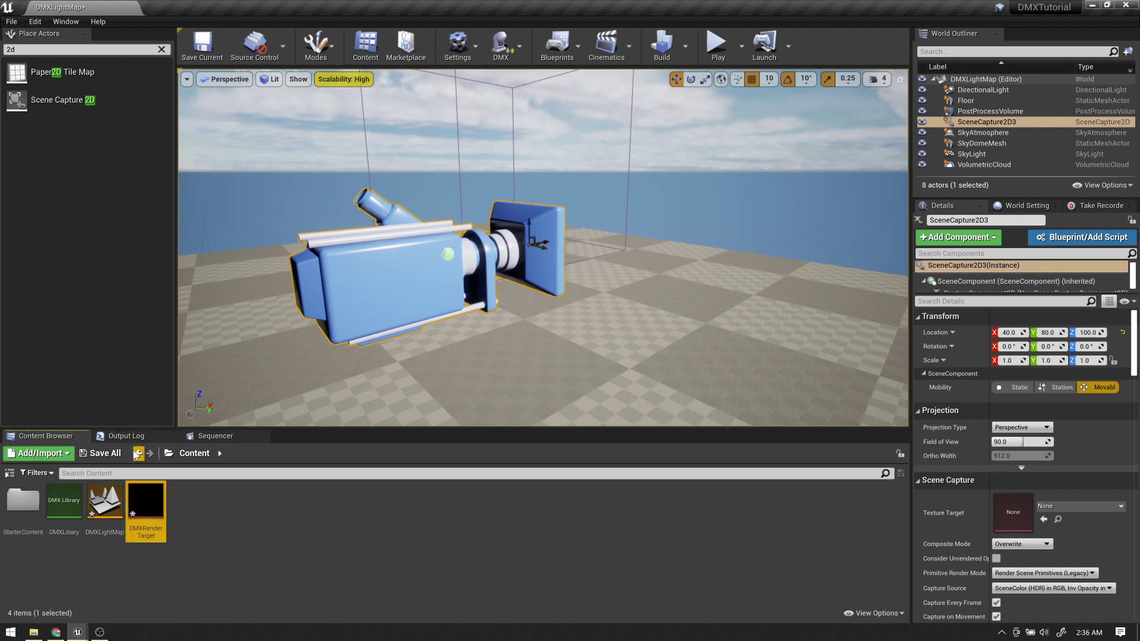
- Set DMXRenderTarget's Size X and Size Y to 32, save the asset and close its editor
{"action": "double_click", "coordinate": [162, 520]}
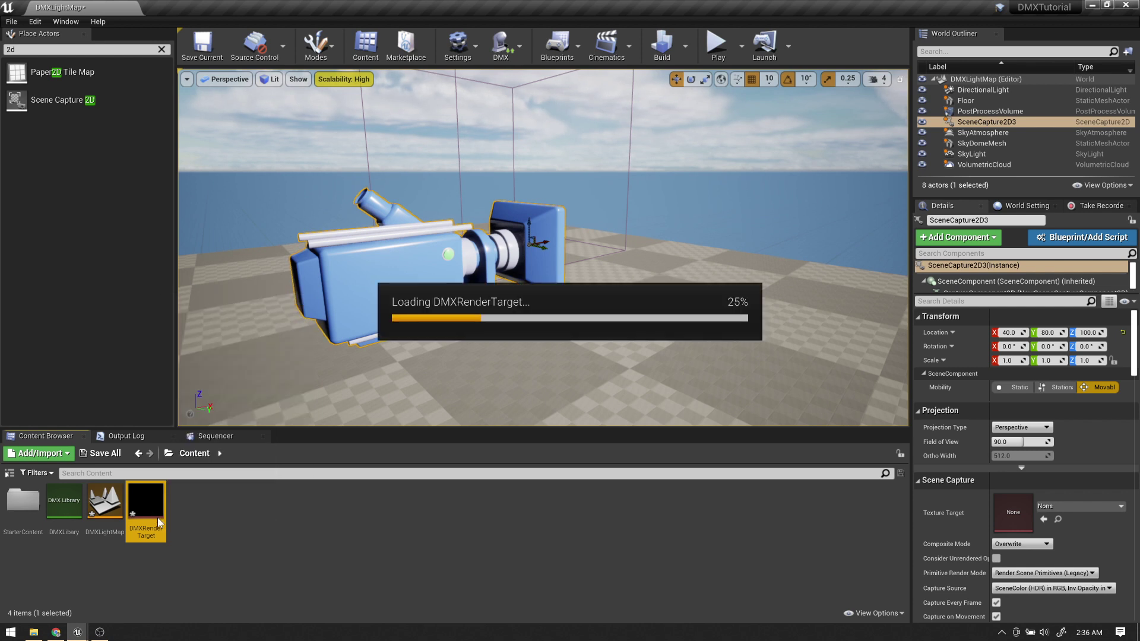
{"action": "left_click_drag", "start_coordinate": [488, 260], "coordinate": [473, 59]}
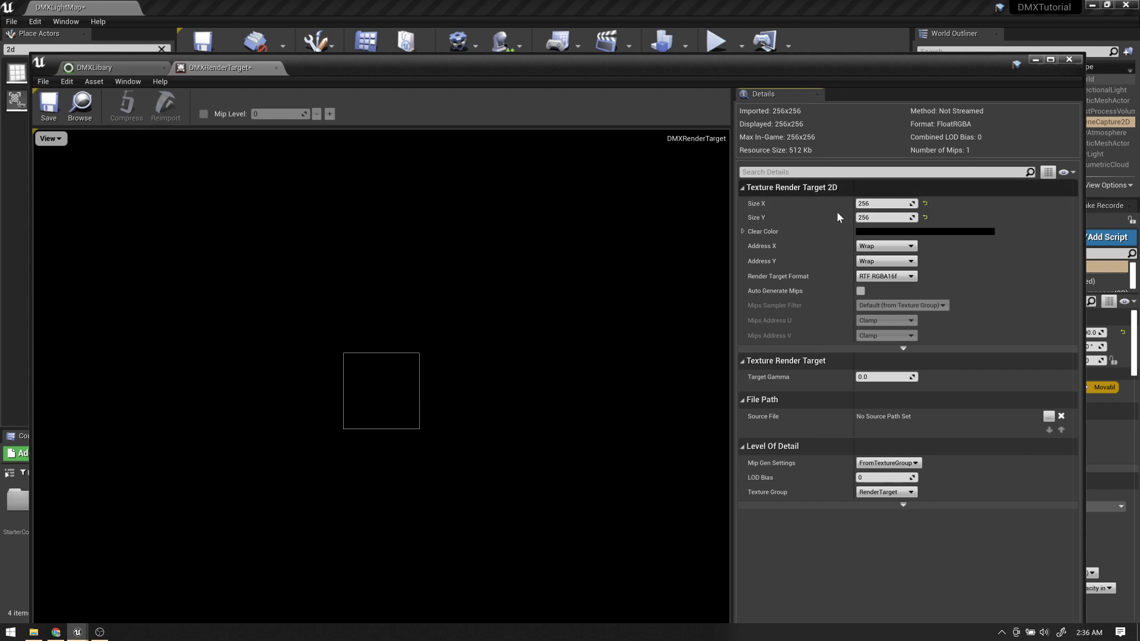
{"action": "left_click", "coordinate": [897, 204]}
{"action": "key", "text": "Tab"}
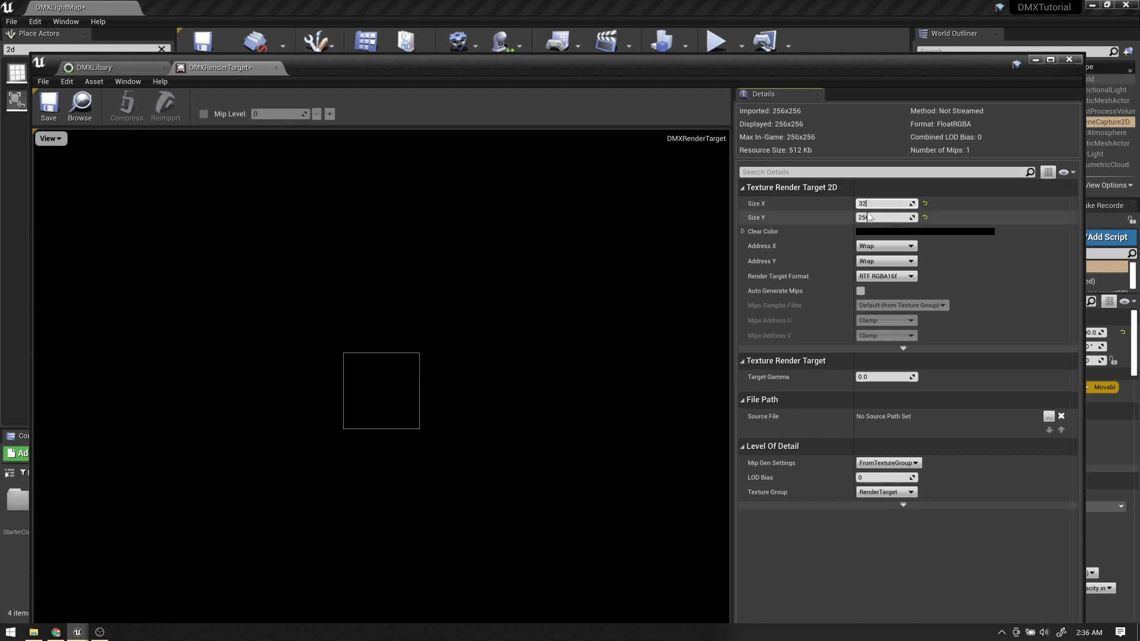
{"action": "key", "text": "Return"}
{"action": "scroll", "coordinate": [419, 448], "scroll_direction": "up", "scroll_amount": 2}
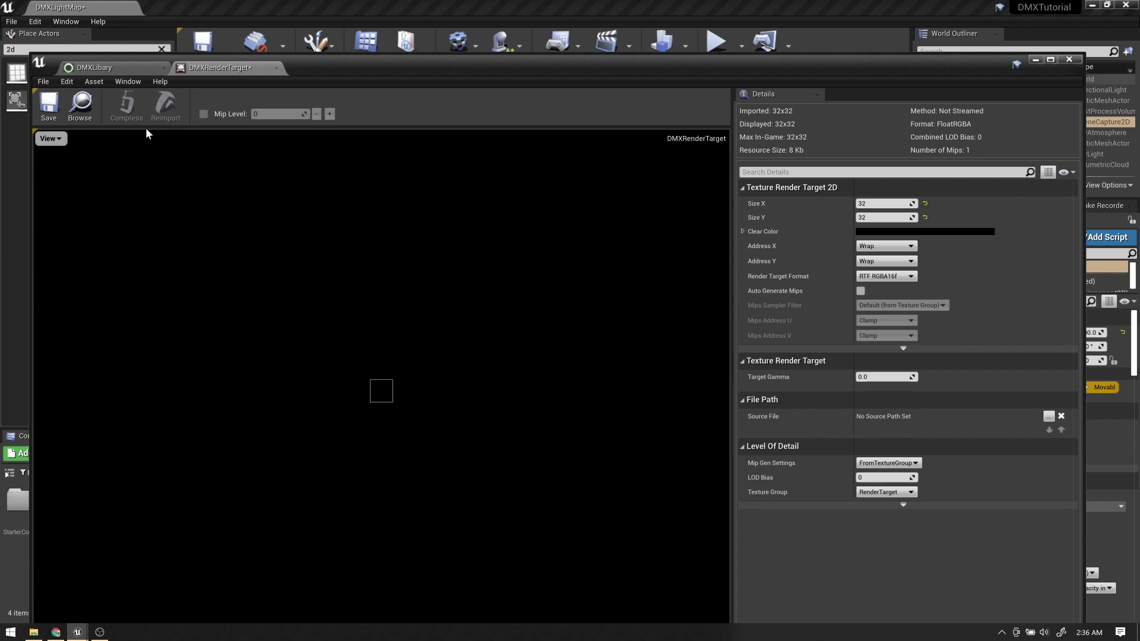
{"action": "left_click", "coordinate": [47, 116]}
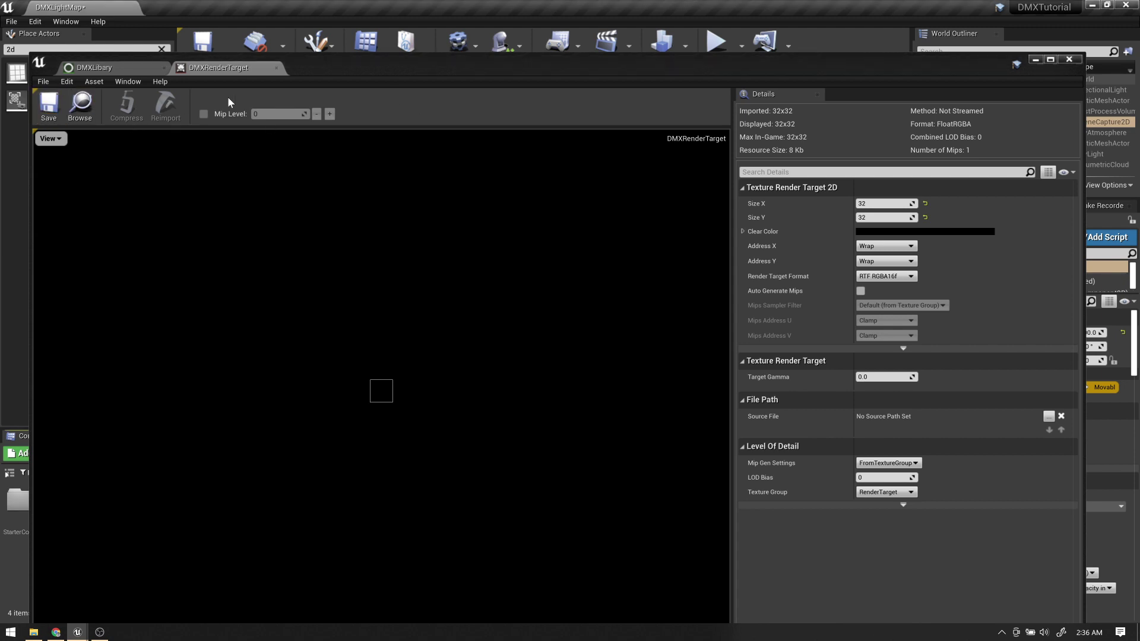
{"action": "left_click", "coordinate": [276, 68]}
{"action": "left_click", "coordinate": [1036, 60]}
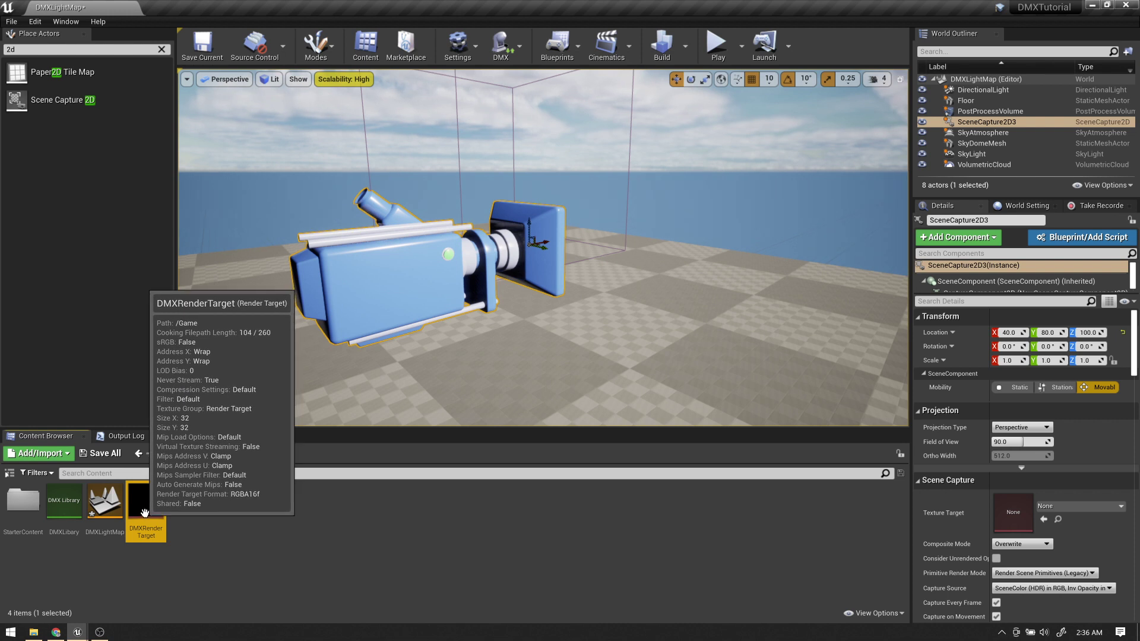
- Assign DMXRenderTarget as the scene capture's Texture Target and set its Field of View to 100
{"action": "left_click_drag", "start_coordinate": [144, 511], "coordinate": [1014, 512]}
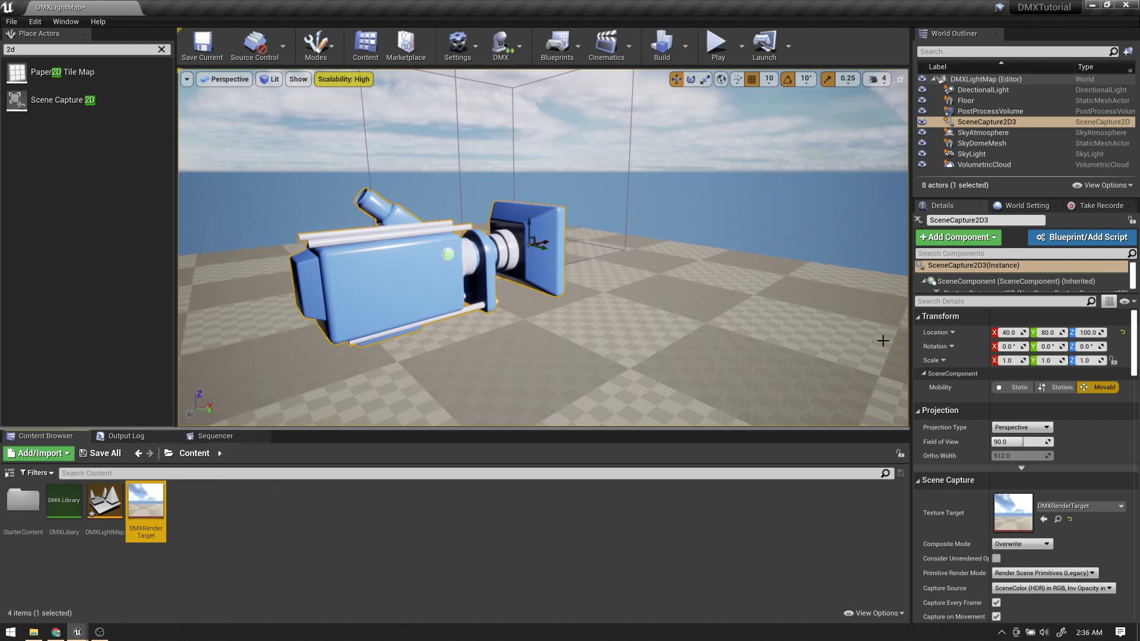
{"action": "scroll", "coordinate": [1075, 378], "scroll_direction": "down", "scroll_amount": 1}
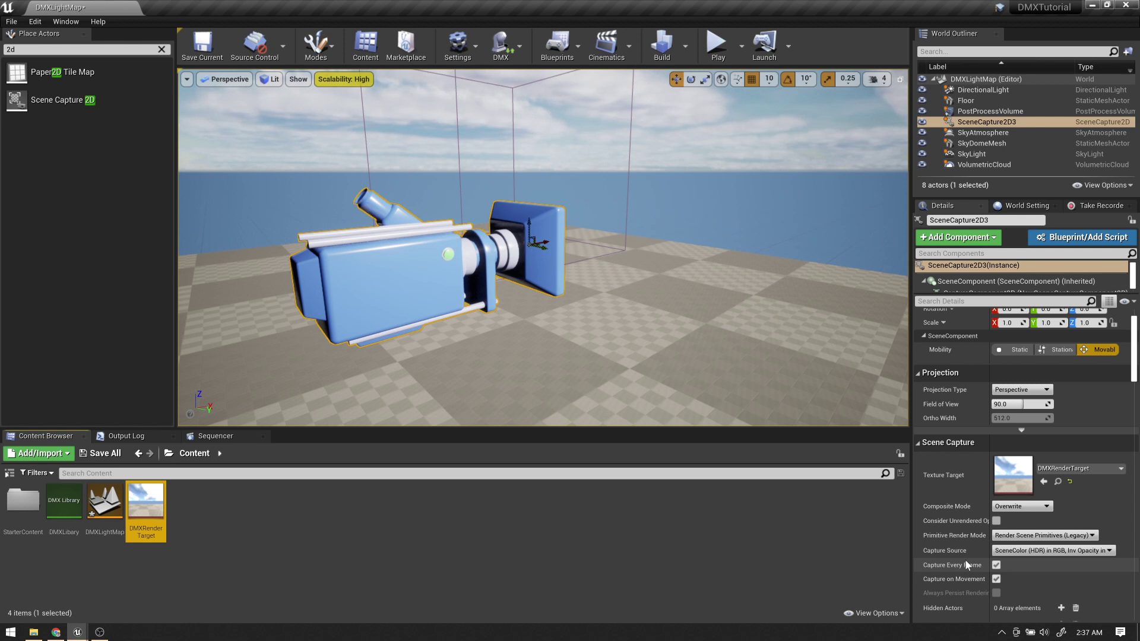
{"action": "scroll", "coordinate": [964, 560], "scroll_direction": "down", "scroll_amount": 3}
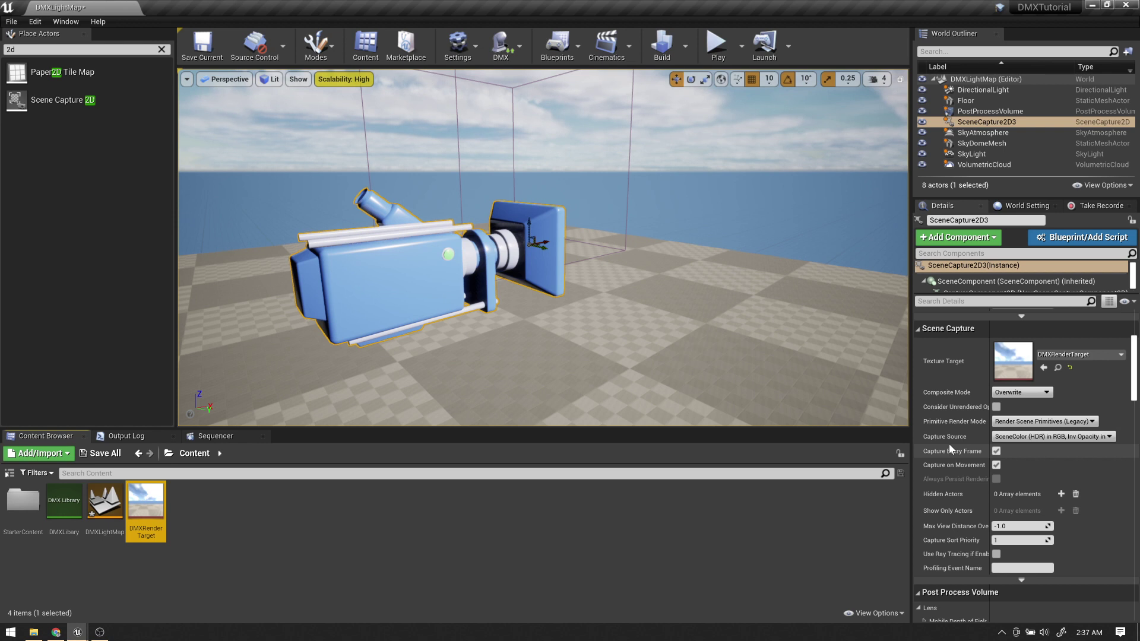
{"action": "scroll", "coordinate": [949, 444], "scroll_direction": "up", "scroll_amount": 3}
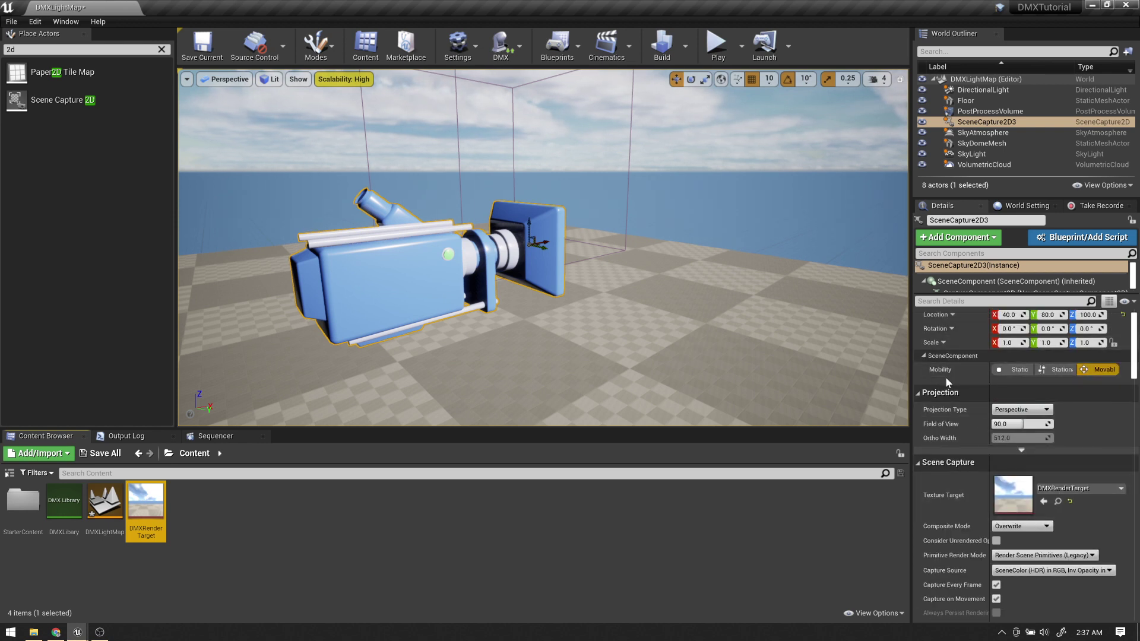
{"action": "scroll", "coordinate": [945, 377], "scroll_direction": "down", "scroll_amount": 3}
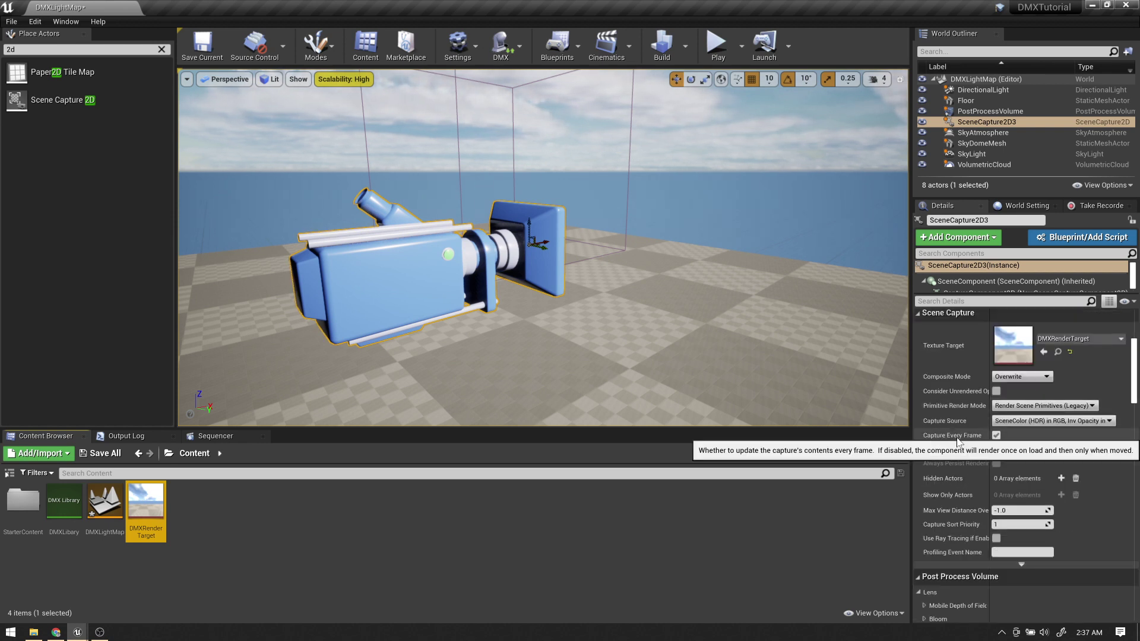
{"action": "scroll", "coordinate": [950, 442], "scroll_direction": "up", "scroll_amount": 3}
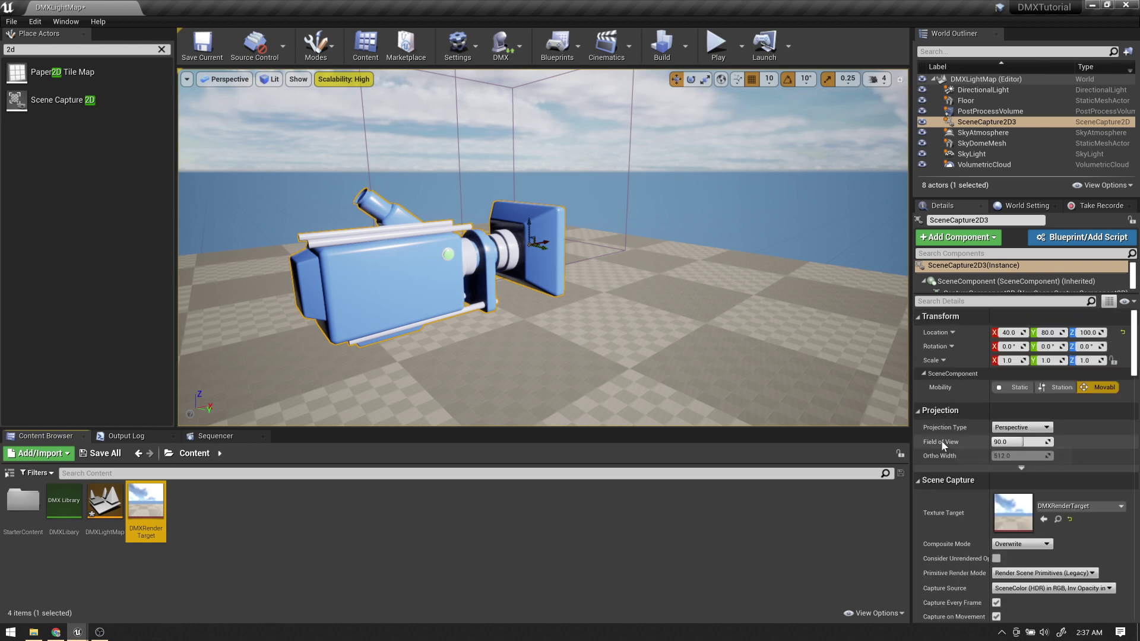
{"action": "mouse_move", "coordinate": [1021, 442]}
{"action": "left_mouse_down"}
{"action": "mouse_move", "coordinate": [1047, 442]}
{"action": "mouse_move", "coordinate": [1030, 443]}
{"action": "left_mouse_up"}
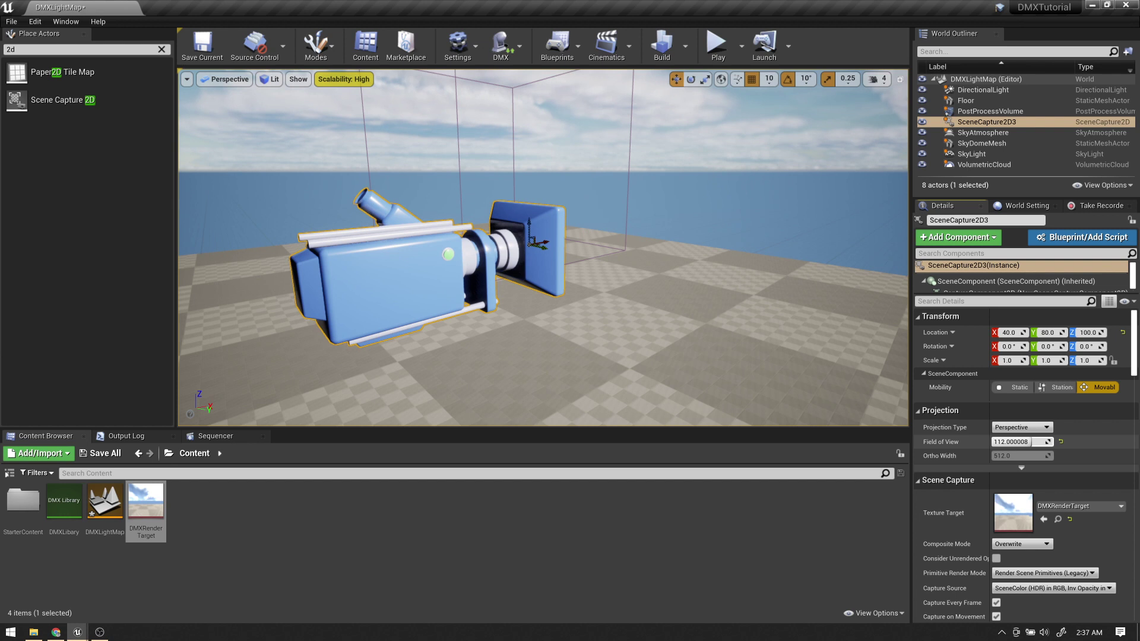
{"action": "key", "text": "Return"}
- Create a DMX Pixel Mapping asset named DMXPixelMapping in the Content folder
{"action": "right_click_drag", "start_coordinate": [530, 286], "coordinate": [490, 290]}
{"action": "key", "text": "s"}
{"action": "key", "text": "w"}
{"action": "right_click", "coordinate": [370, 508]}
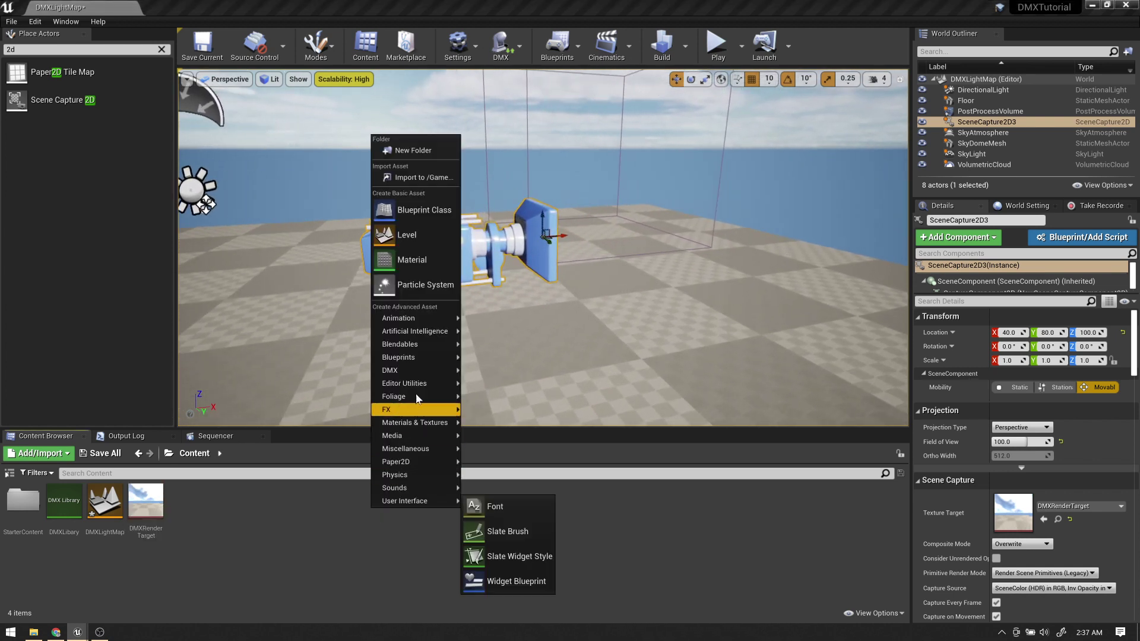
{"action": "mouse_move", "coordinate": [409, 370]}
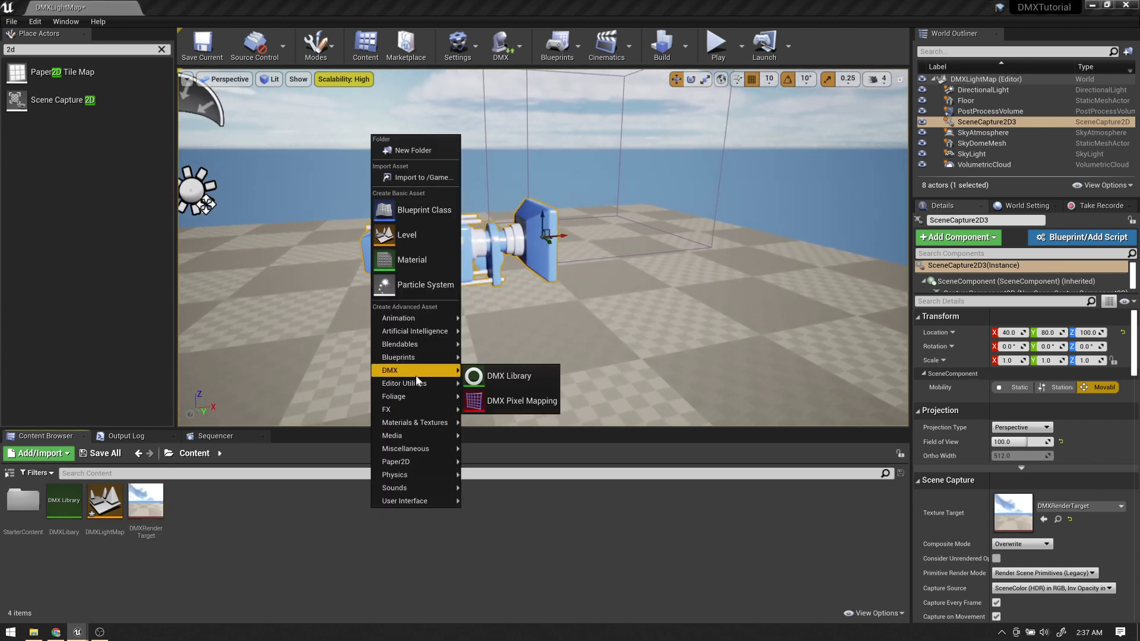
{"action": "left_click", "coordinate": [490, 402]}
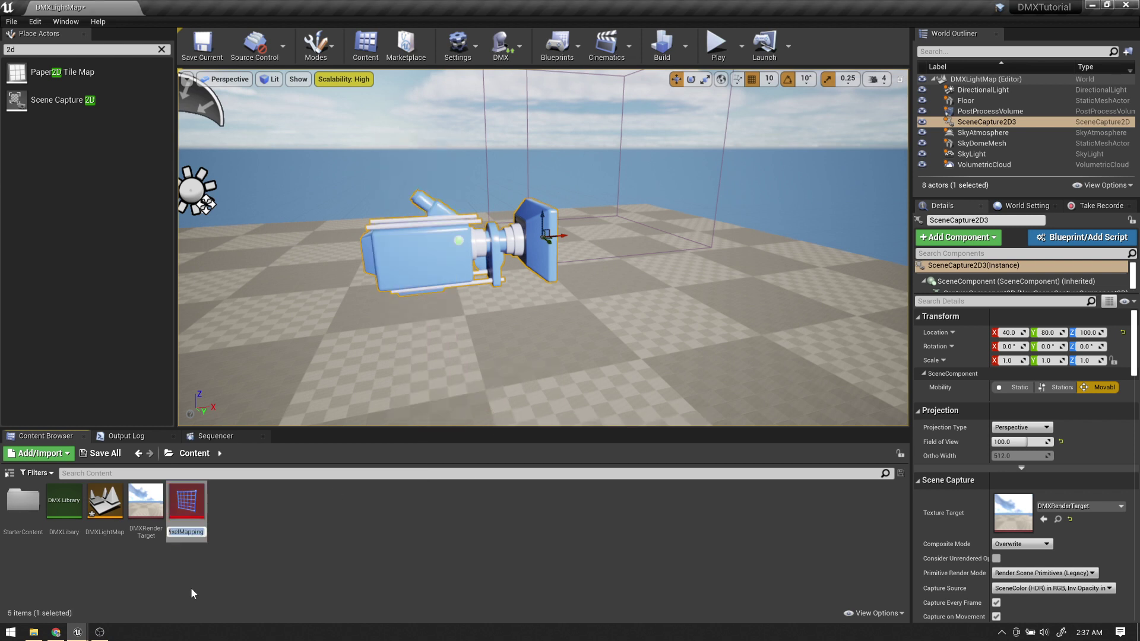
{"action": "type", "text": "DMXP"}
{"action": "type", "text": "ixle"}
{"action": "key", "text": "BackSpace"}
{"action": "key", "text": "BackSpace"}
{"action": "type", "text": "elMapping"}
{"action": "key", "text": "Return"}
- Open DMXPixelMapping and use DMXRenderTarget as the Input Texture of OutputMapping_0, with the renderer type kept at Texture
{"action": "double_click", "coordinate": [148, 509]}
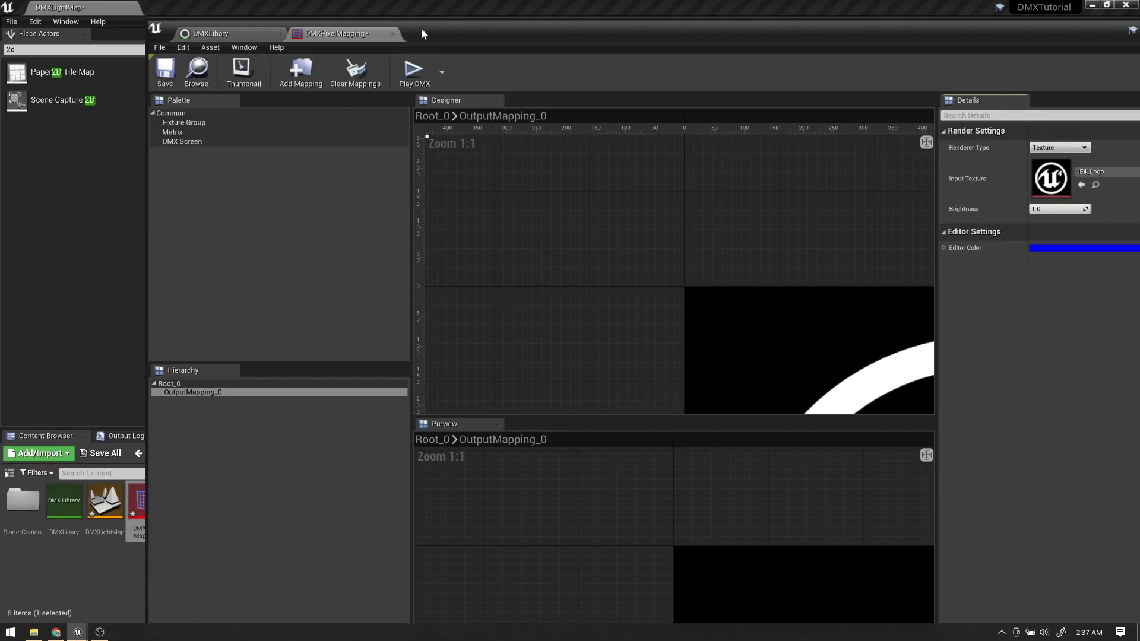
{"action": "left_click_drag", "start_coordinate": [422, 33], "coordinate": [323, 29]}
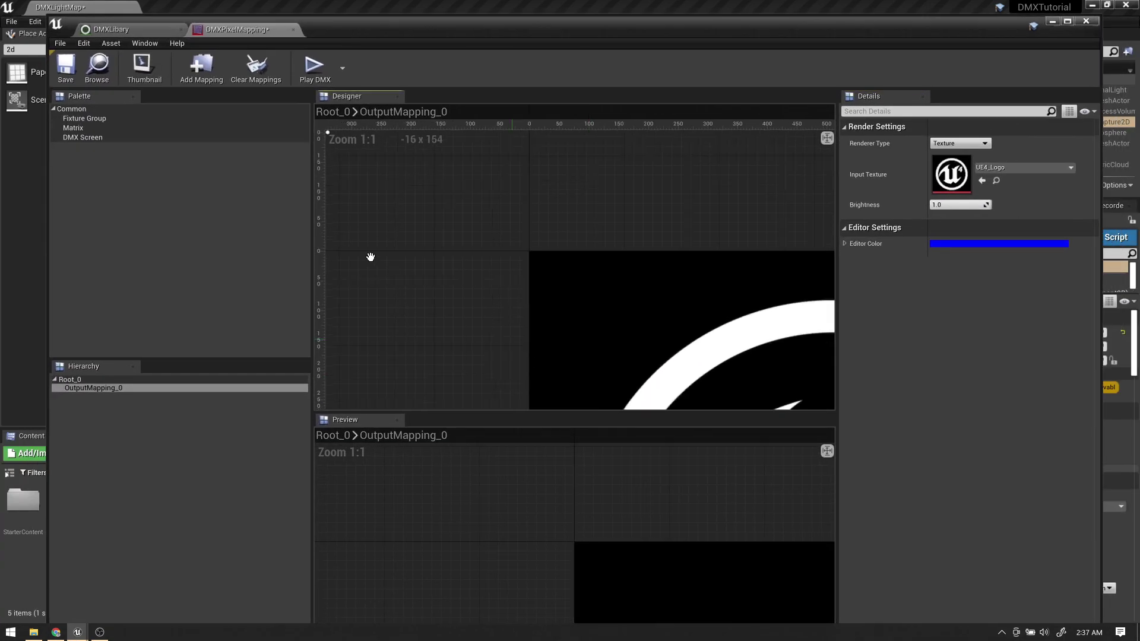
{"action": "scroll", "coordinate": [491, 280], "scroll_direction": "down", "scroll_amount": 5}
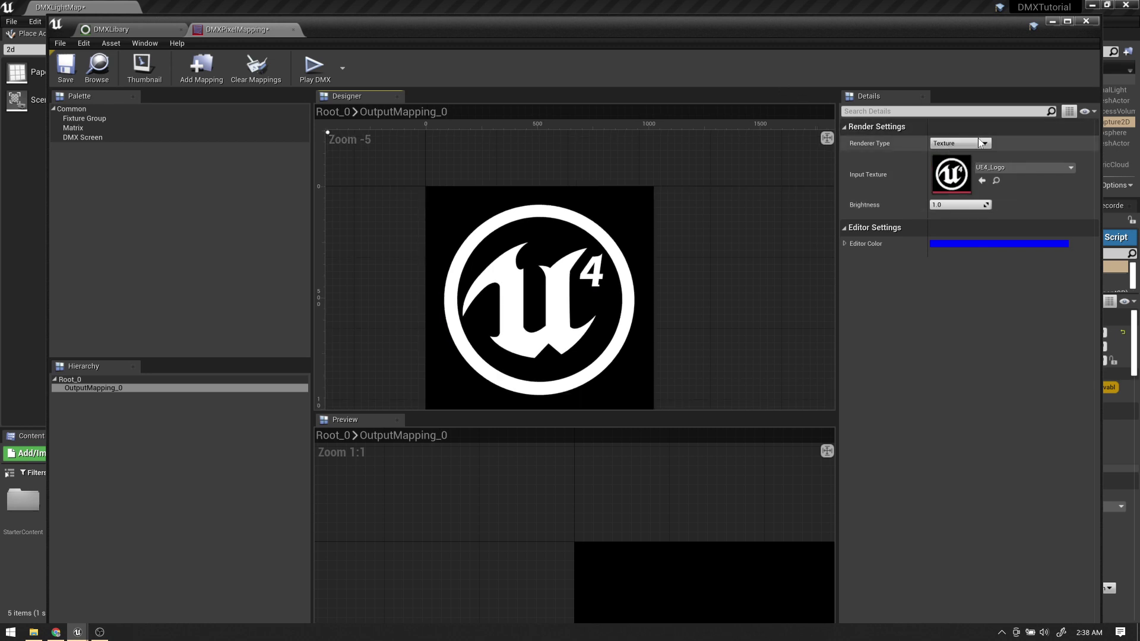
{"action": "left_click", "coordinate": [944, 144]}
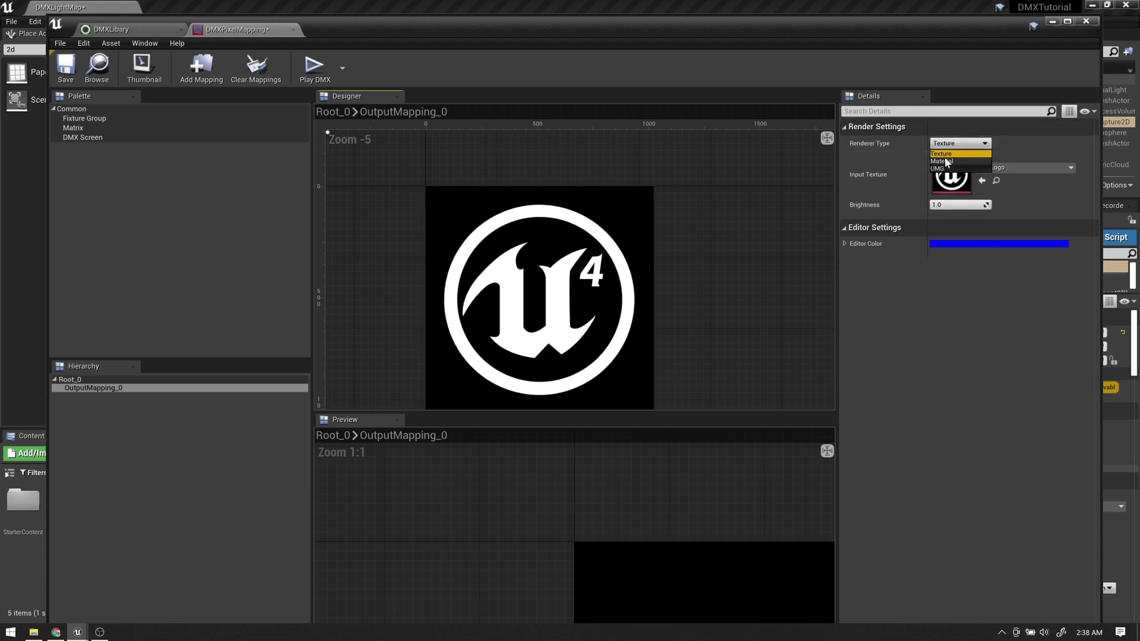
{"action": "left_click", "coordinate": [946, 162]}
{"action": "left_click_drag", "start_coordinate": [602, 30], "coordinate": [985, 323]}
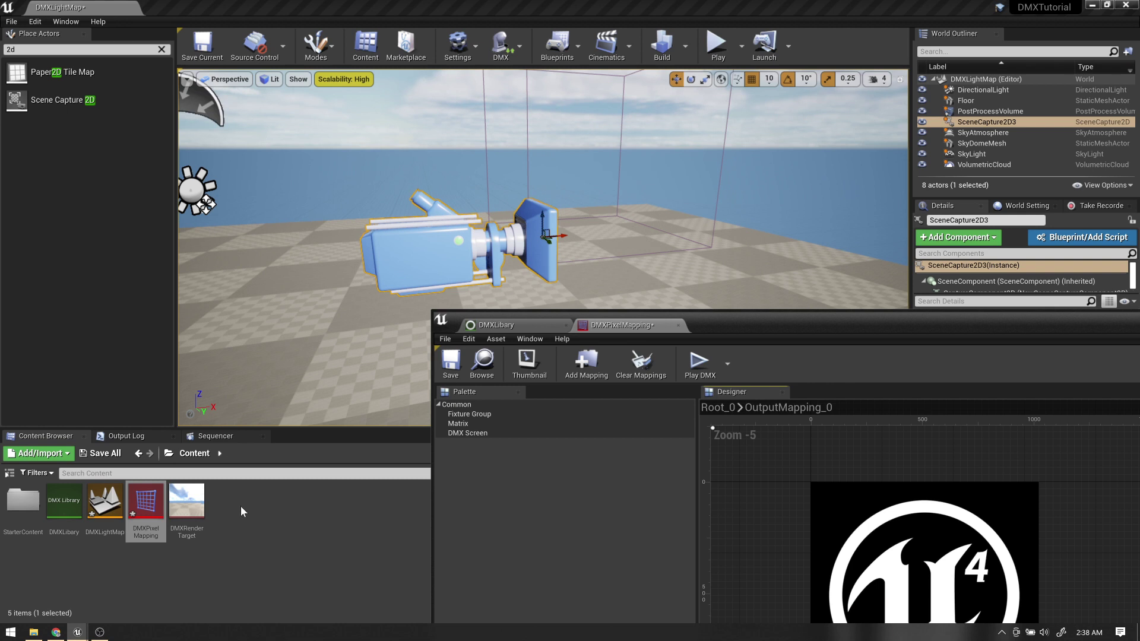
{"action": "left_click_drag", "start_coordinate": [731, 324], "coordinate": [519, 43]}
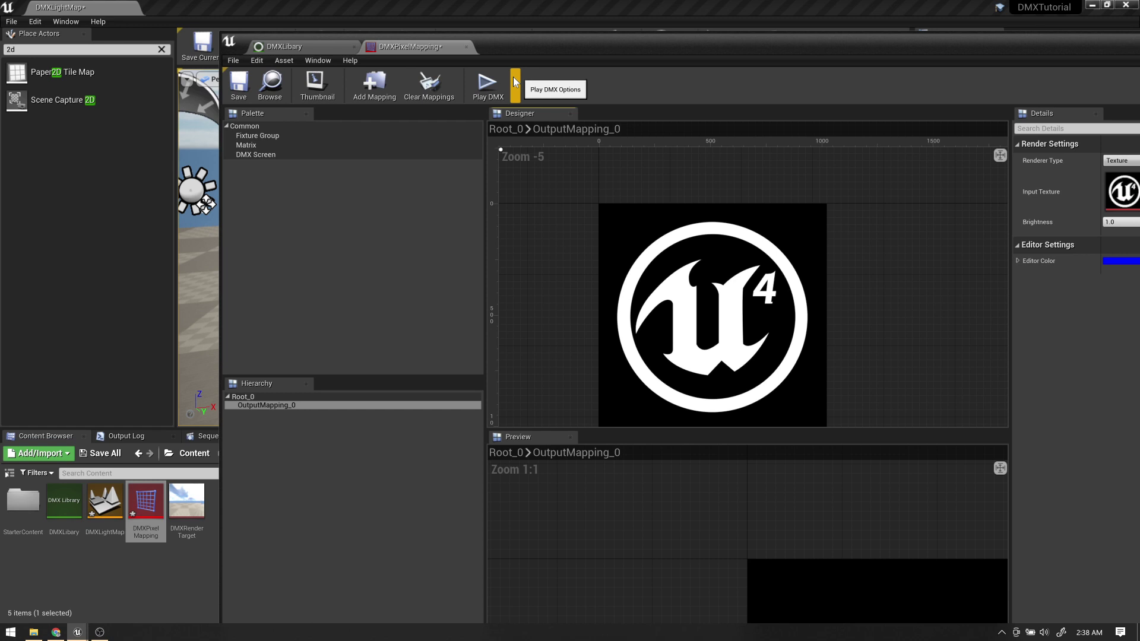
{"action": "left_click_drag", "start_coordinate": [187, 501], "coordinate": [1118, 188]}
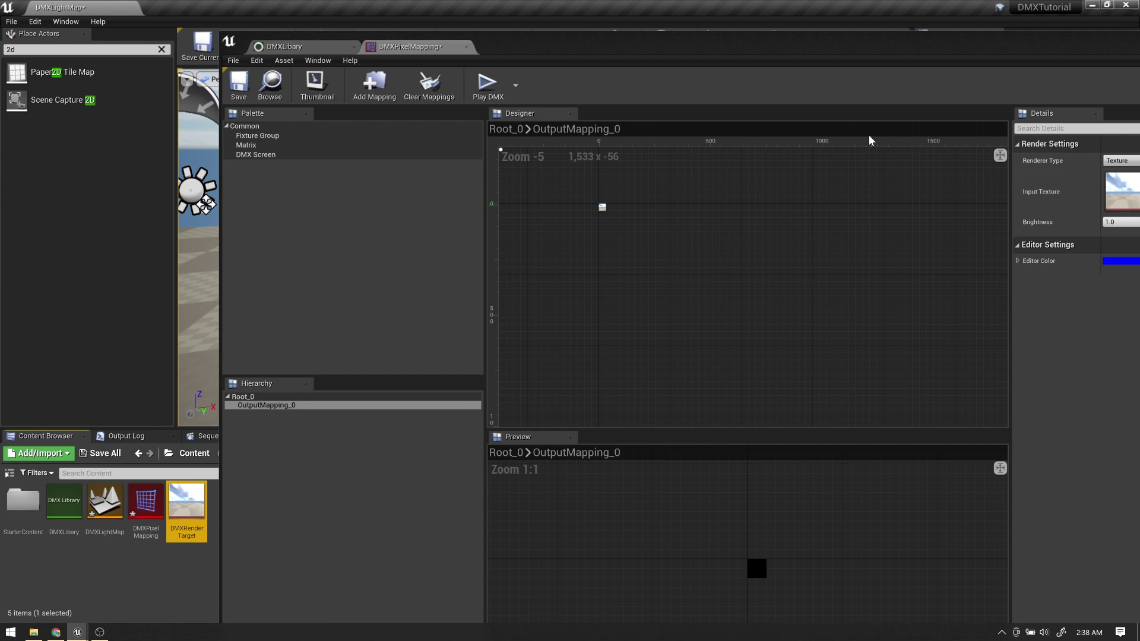
- Add a Fixture Group to OutputMapping_0 around the render target image and assign DMXLibary as its DMX library
{"action": "scroll", "coordinate": [665, 256], "scroll_direction": "up", "scroll_amount": 8}
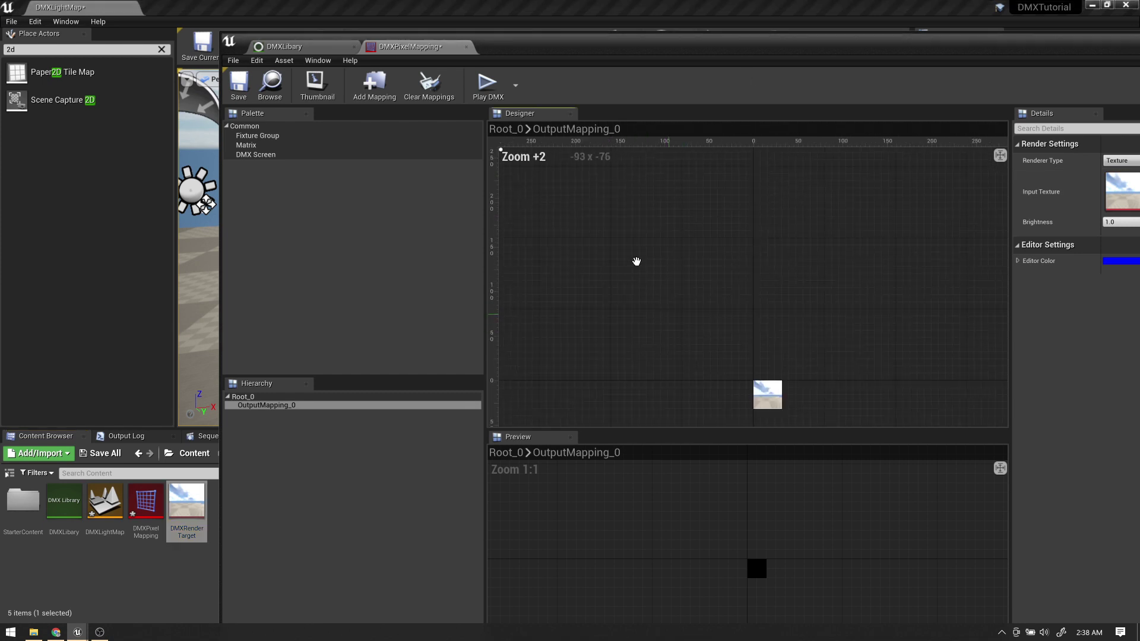
{"action": "scroll", "coordinate": [654, 254], "scroll_direction": "up", "scroll_amount": 6}
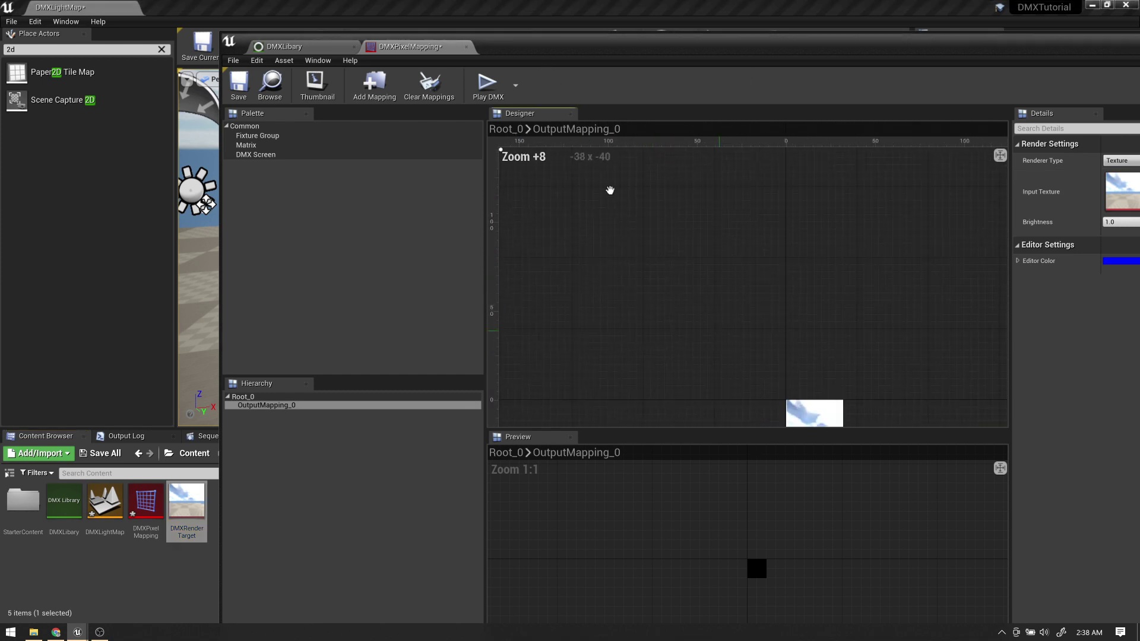
{"action": "scroll", "coordinate": [638, 241], "scroll_direction": "up", "scroll_amount": 2}
{"action": "right_click_drag", "start_coordinate": [699, 325], "coordinate": [605, 174]}
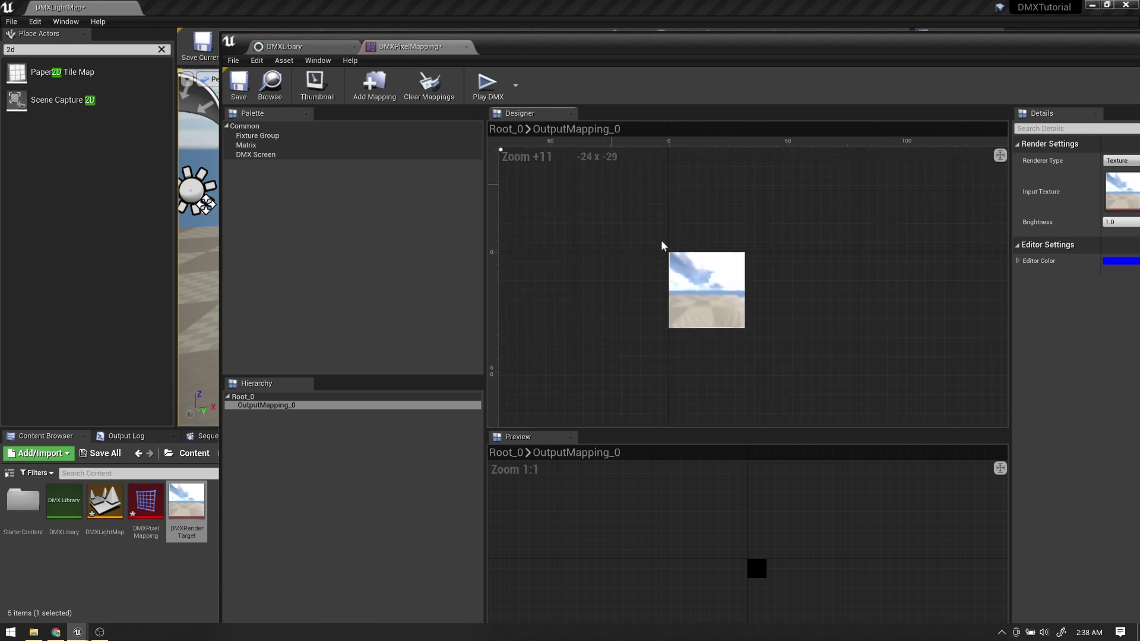
{"action": "scroll", "coordinate": [692, 289], "scroll_direction": "up", "scroll_amount": 2}
{"action": "right_click_drag", "start_coordinate": [714, 332], "coordinate": [563, 85]}
{"action": "right_click_drag", "start_coordinate": [763, 237], "coordinate": [657, 204]}
{"action": "left_click_drag", "start_coordinate": [729, 53], "coordinate": [615, 40]}
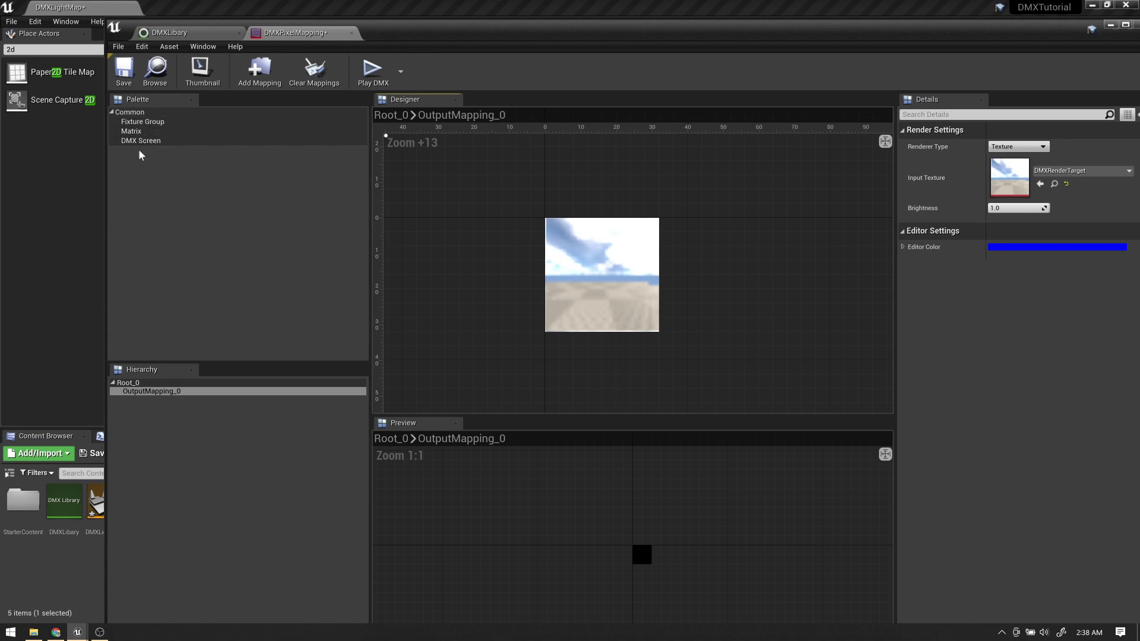
{"action": "left_click_drag", "start_coordinate": [172, 134], "coordinate": [492, 215]}
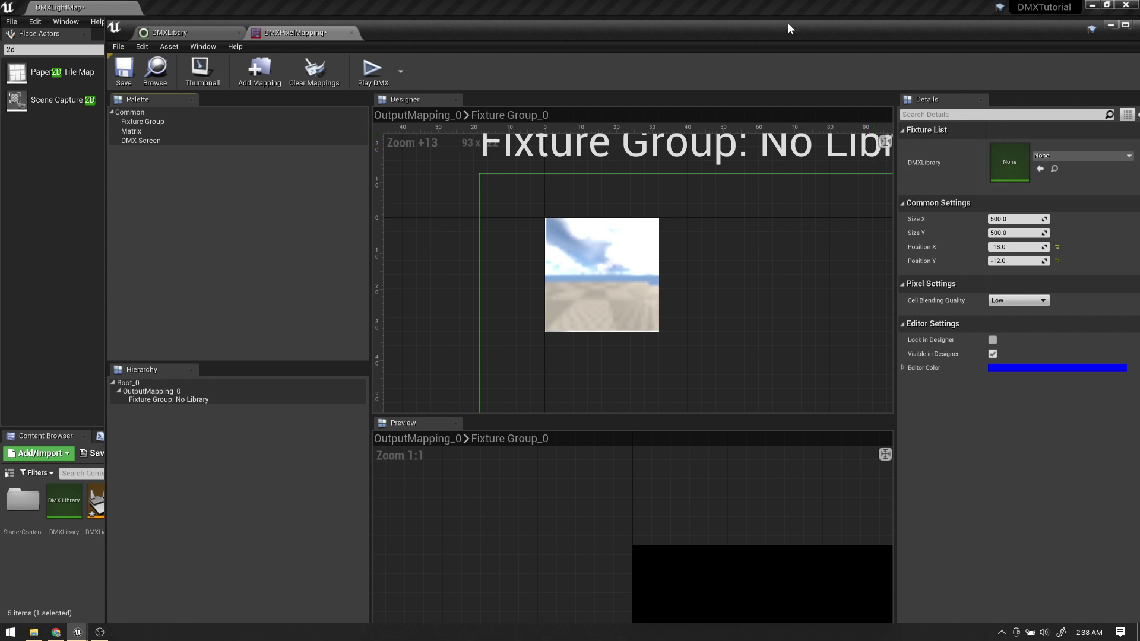
{"action": "left_click_drag", "start_coordinate": [793, 30], "coordinate": [760, 13]}
{"action": "left_click", "coordinate": [1002, 140]}
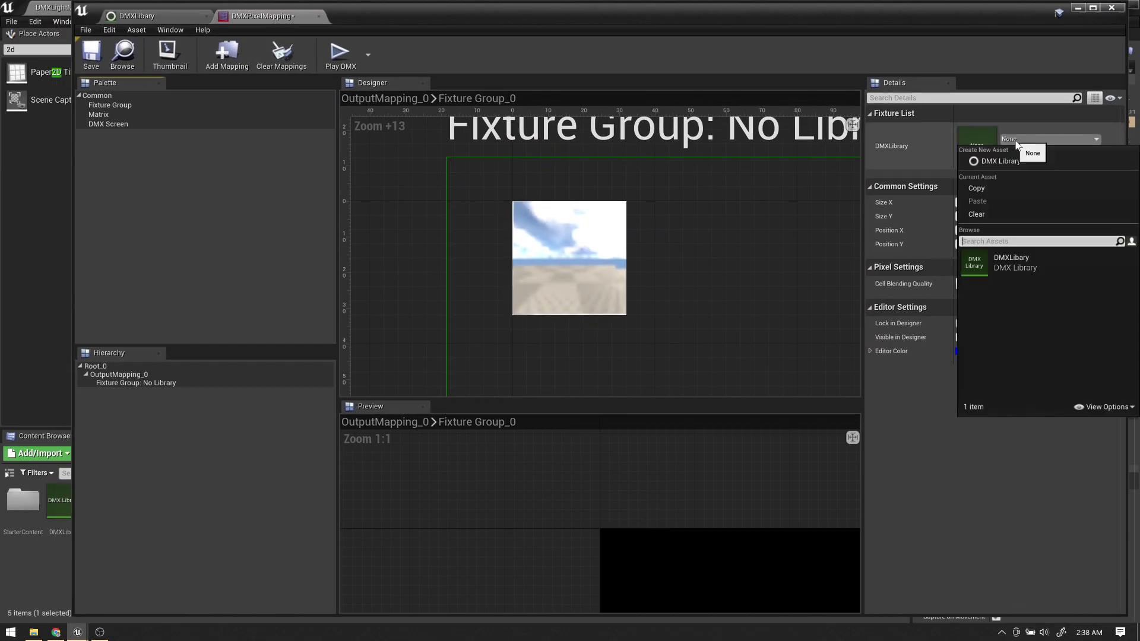
{"action": "left_click", "coordinate": [996, 262]}
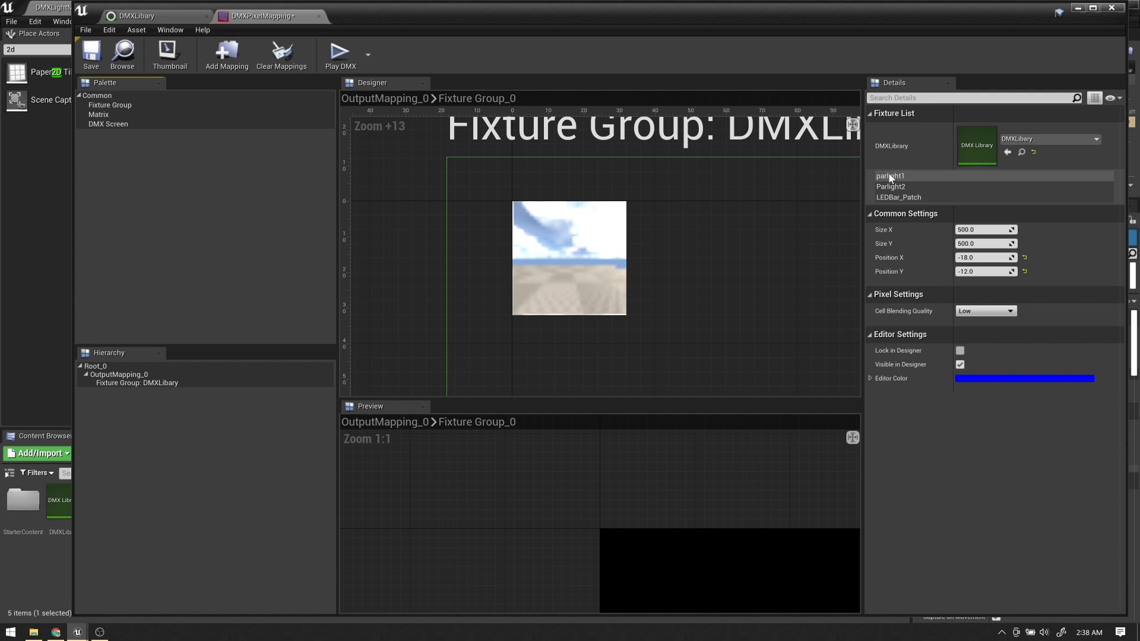
- Add the parlight1 patch to the fixture group and resize it to about 13 by 18 over the image's upper-left area
{"action": "left_click_drag", "start_coordinate": [891, 178], "coordinate": [424, 253]}
{"action": "right_click_drag", "start_coordinate": [425, 252], "coordinate": [333, 189]}
{"action": "scroll", "coordinate": [507, 265], "scroll_direction": "down", "scroll_amount": 2}
{"action": "right_click_drag", "start_coordinate": [506, 264], "coordinate": [730, 254]}
{"action": "right_click_drag", "start_coordinate": [397, 213], "coordinate": [476, 331]}
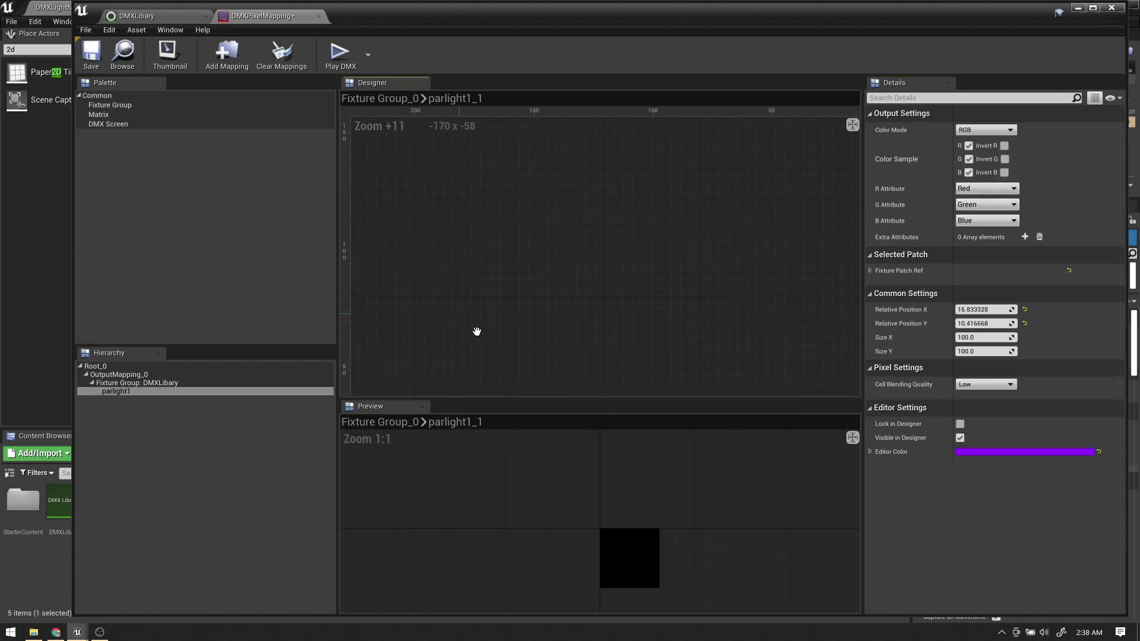
{"action": "scroll", "coordinate": [618, 313], "scroll_direction": "down", "scroll_amount": 1}
{"action": "right_click_drag", "start_coordinate": [678, 290], "coordinate": [444, 52]}
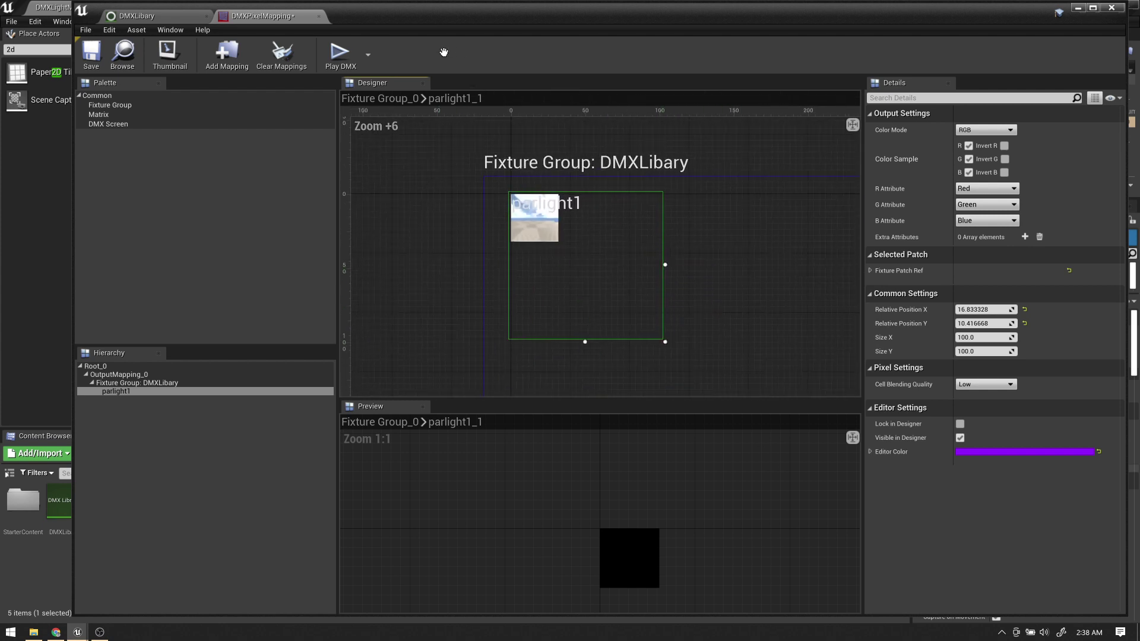
{"action": "left_click_drag", "start_coordinate": [665, 343], "coordinate": [558, 226]}
- Add the Parlight2 patch at about 12 by 18 beside parlight1 and shift the fixture group to position X -16, Y -9
{"action": "left_click", "coordinate": [109, 383]}
{"action": "left_click_drag", "start_coordinate": [889, 185], "coordinate": [529, 196]}
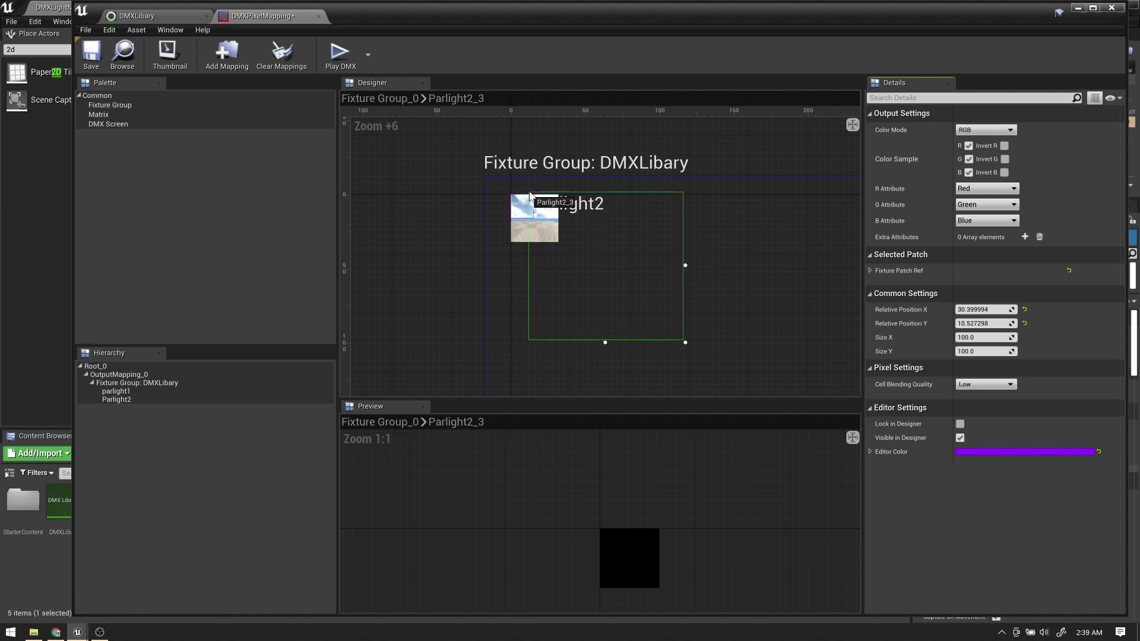
{"action": "left_click_drag", "start_coordinate": [685, 342], "coordinate": [547, 225]}
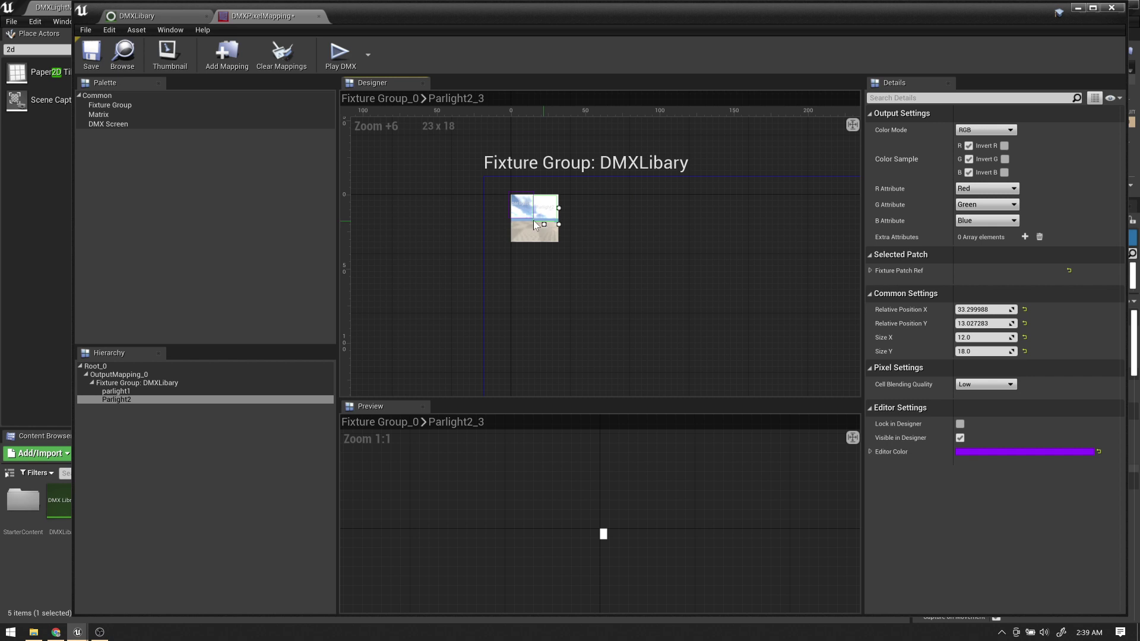
{"action": "left_click", "coordinate": [522, 222]}
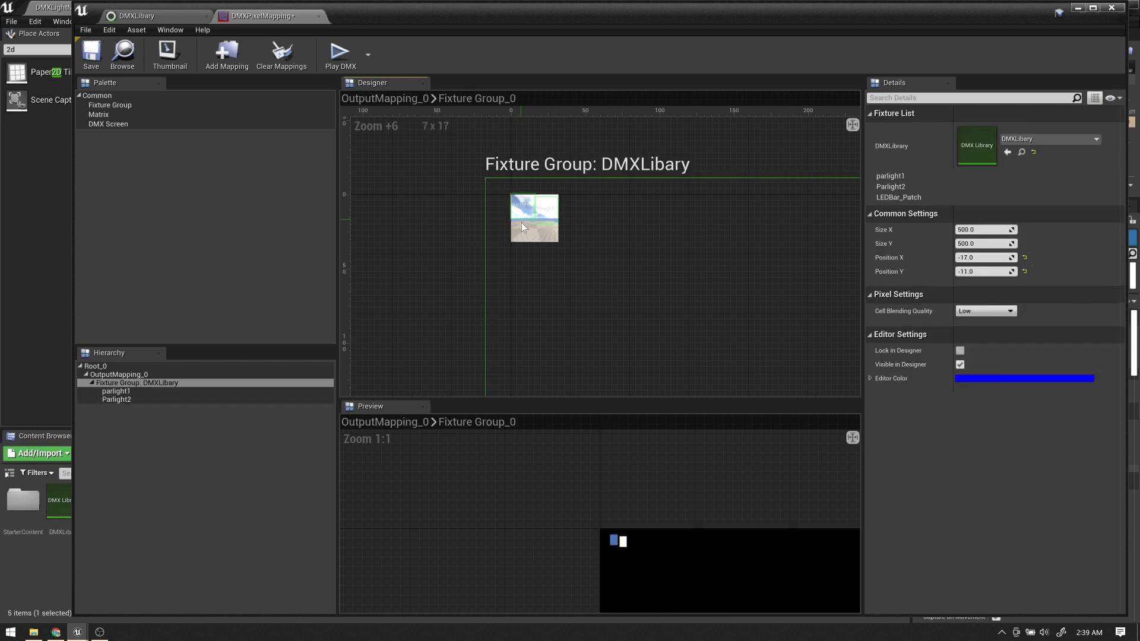
{"action": "left_click_drag", "start_coordinate": [526, 221], "coordinate": [524, 223]}
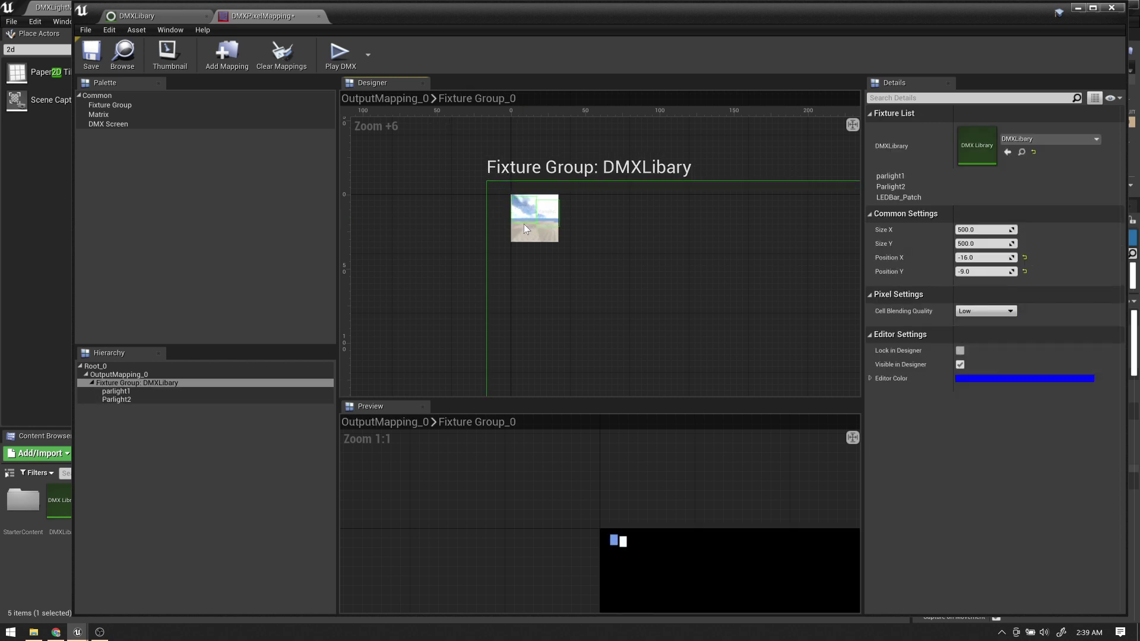
- Examine the color attribute options of Parlight2 and the output settings and color preview of parlight1
{"action": "left_click", "coordinate": [557, 226]}
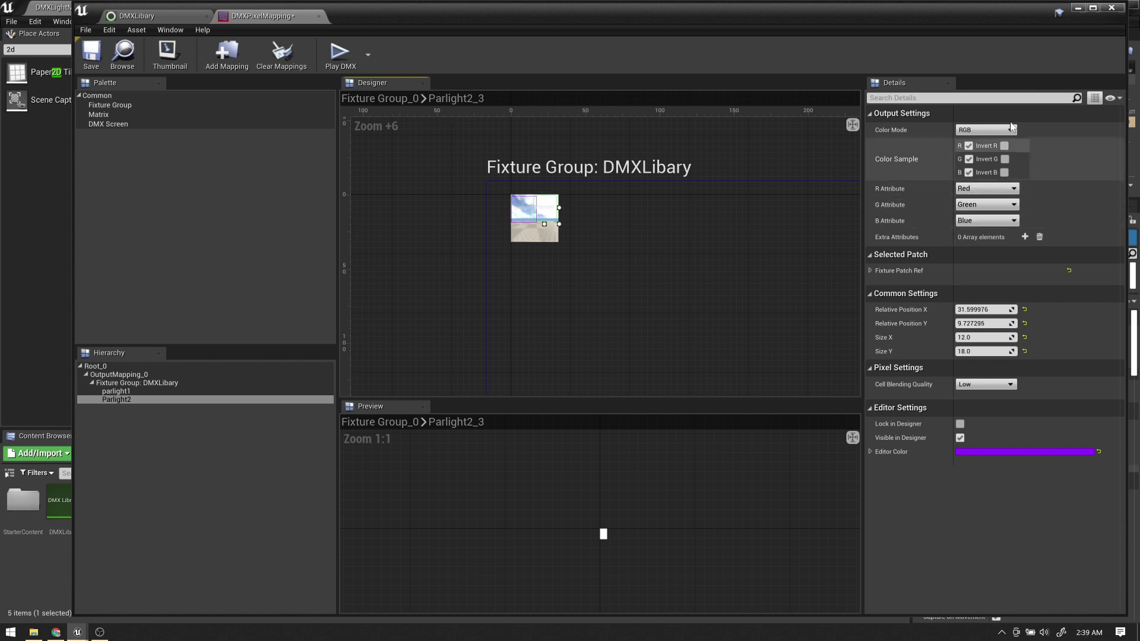
{"action": "left_click", "coordinate": [973, 190]}
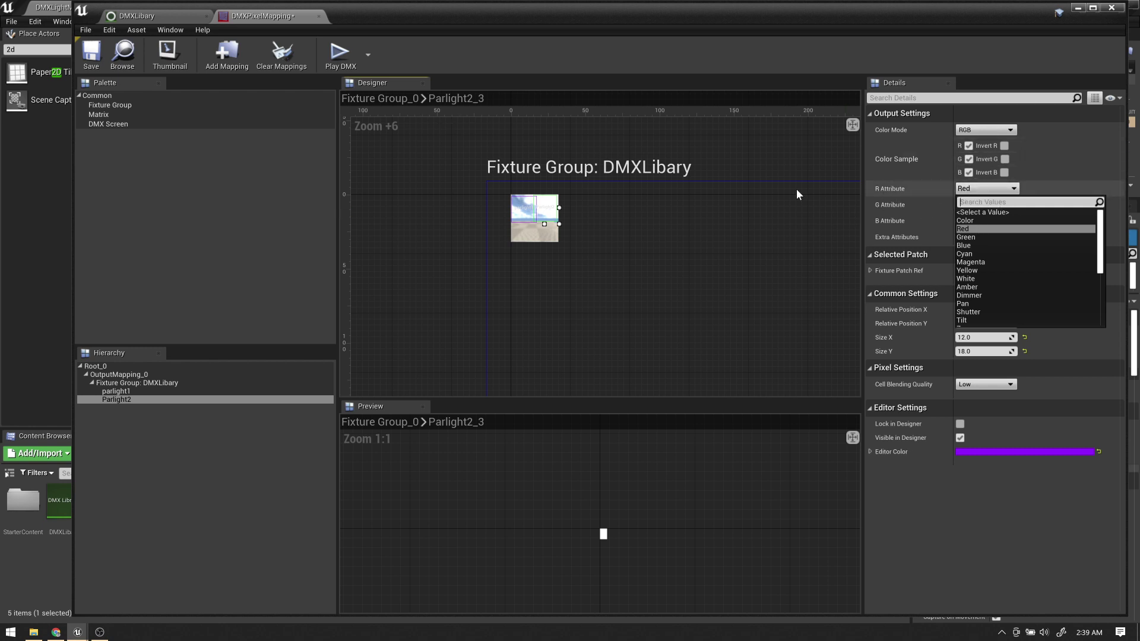
{"action": "left_click", "coordinate": [664, 266]}
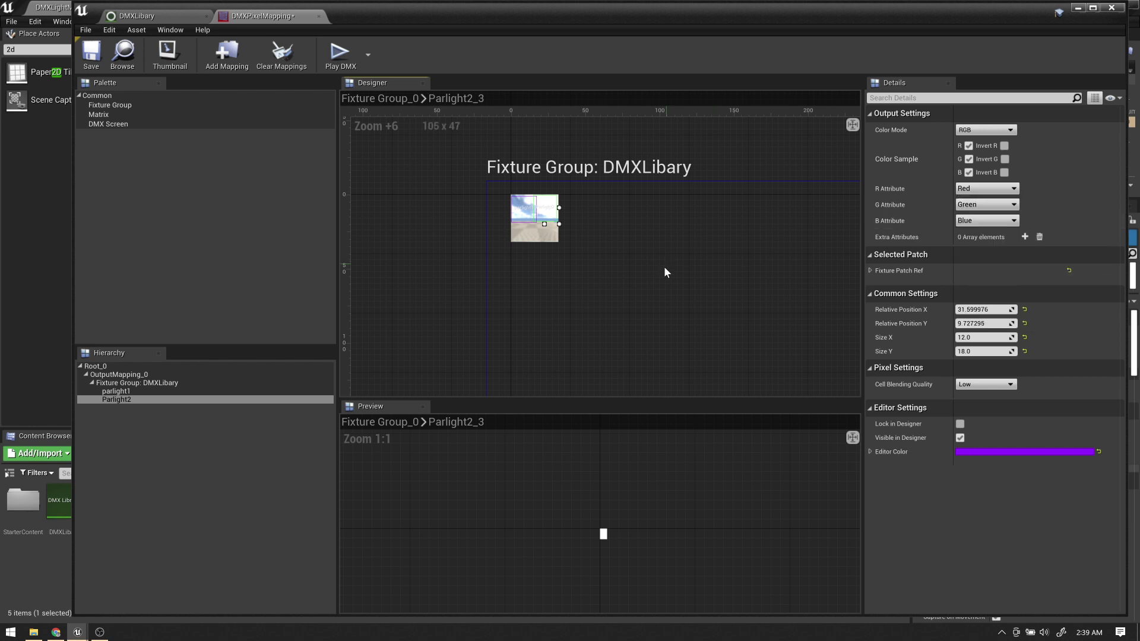
{"action": "scroll", "coordinate": [611, 289], "scroll_direction": "up", "scroll_amount": 3}
{"action": "right_click_drag", "start_coordinate": [564, 242], "coordinate": [508, 154]}
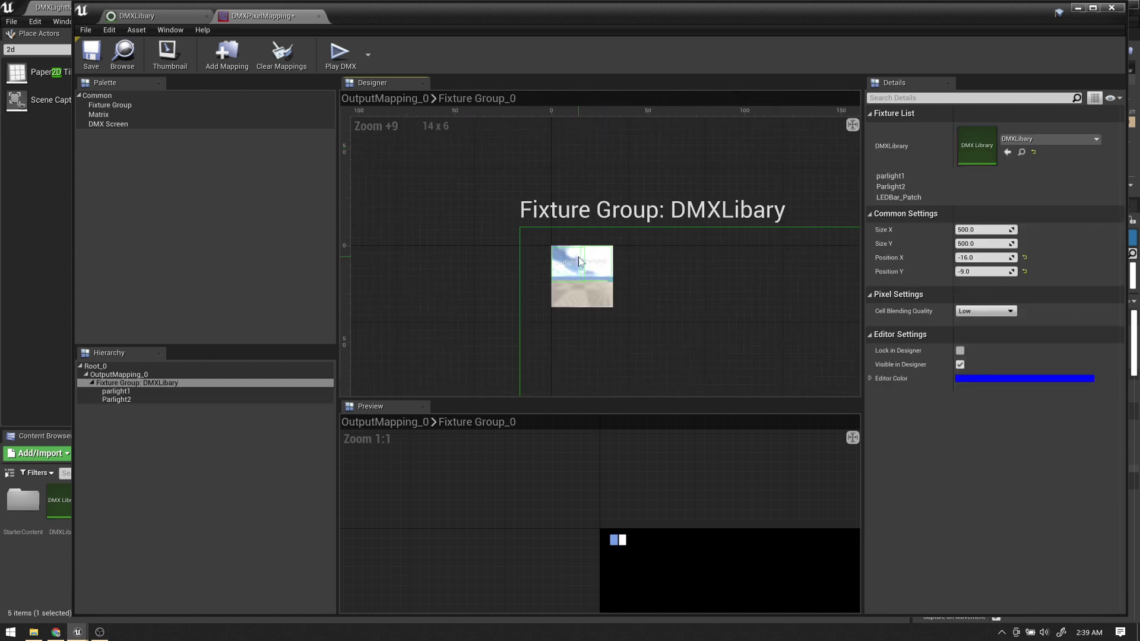
{"action": "left_click", "coordinate": [585, 264]}
{"action": "right_click_drag", "start_coordinate": [618, 578], "coordinate": [530, 308]}
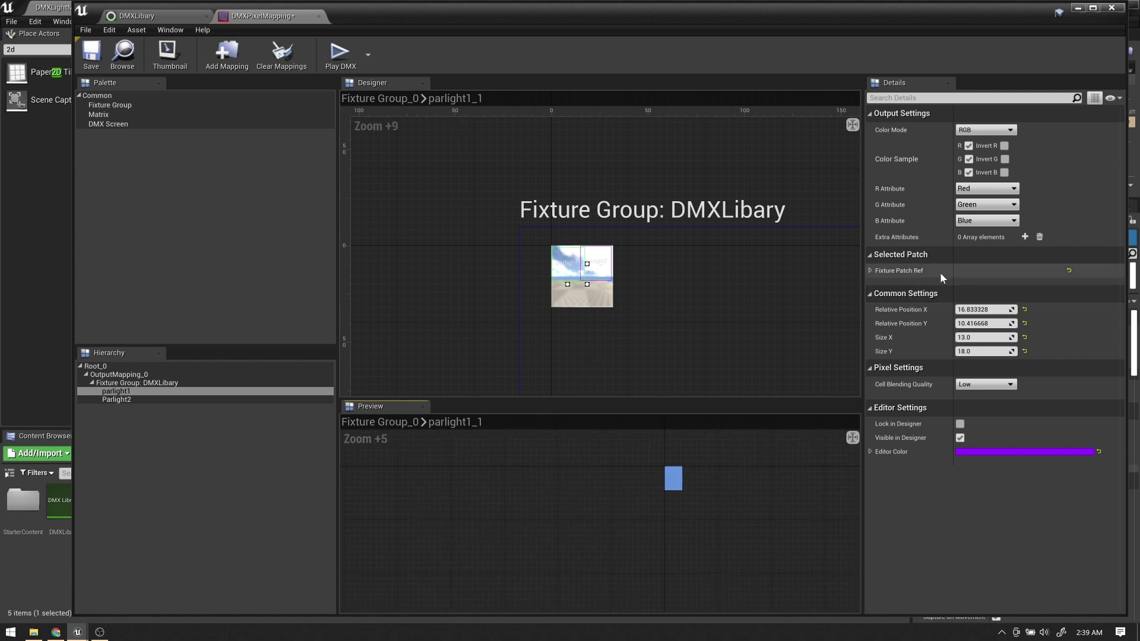
- Try the High cell blending quality on parlight1, then return it to Low
{"action": "left_click", "coordinate": [986, 384]}
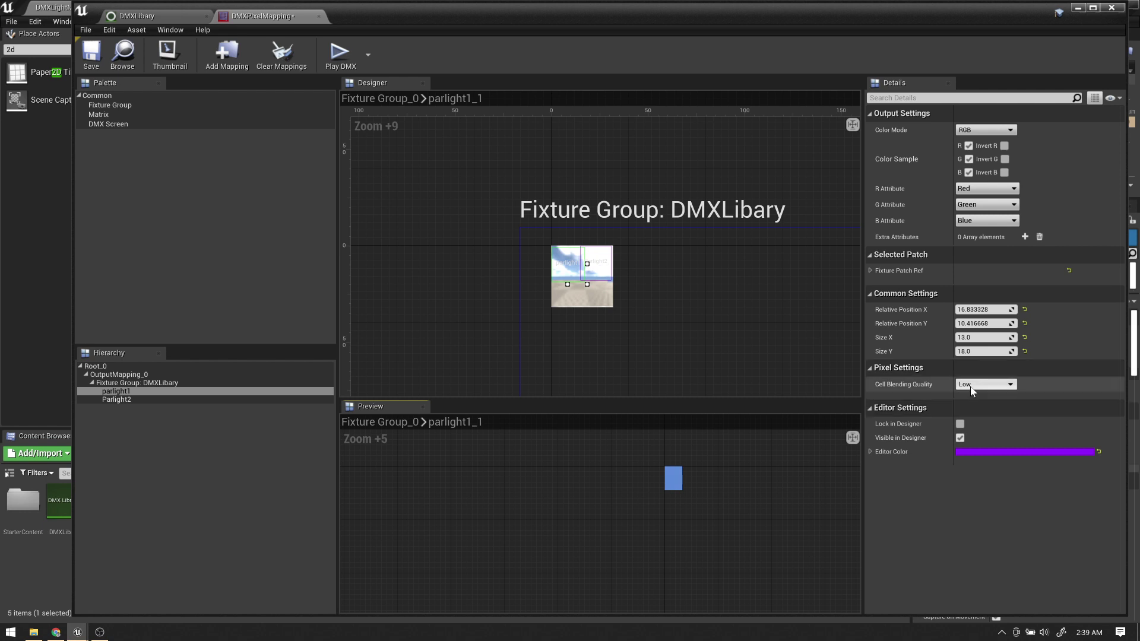
{"action": "left_click", "coordinate": [971, 406]}
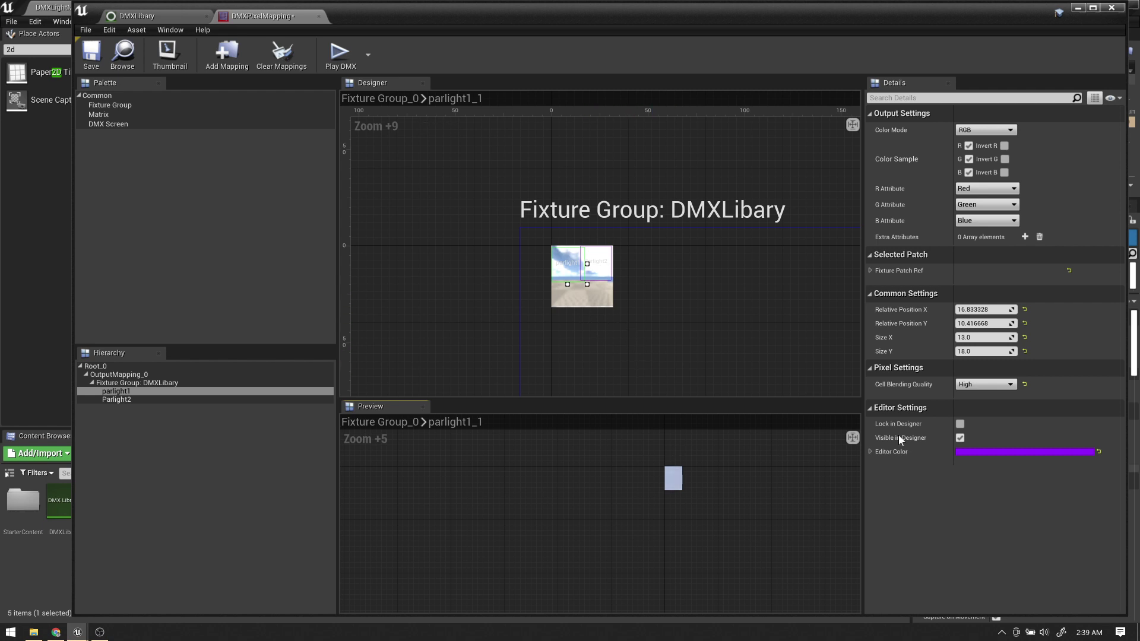
{"action": "left_click", "coordinate": [986, 384]}
{"action": "left_click", "coordinate": [974, 406]}
{"action": "left_click", "coordinate": [985, 384]}
{"action": "left_click", "coordinate": [961, 394]}
- Nudge Parlight2 to about X 31.4, Y 10 and try its Medium and High cell blending qualities before returning to Low
{"action": "left_click", "coordinate": [597, 276]}
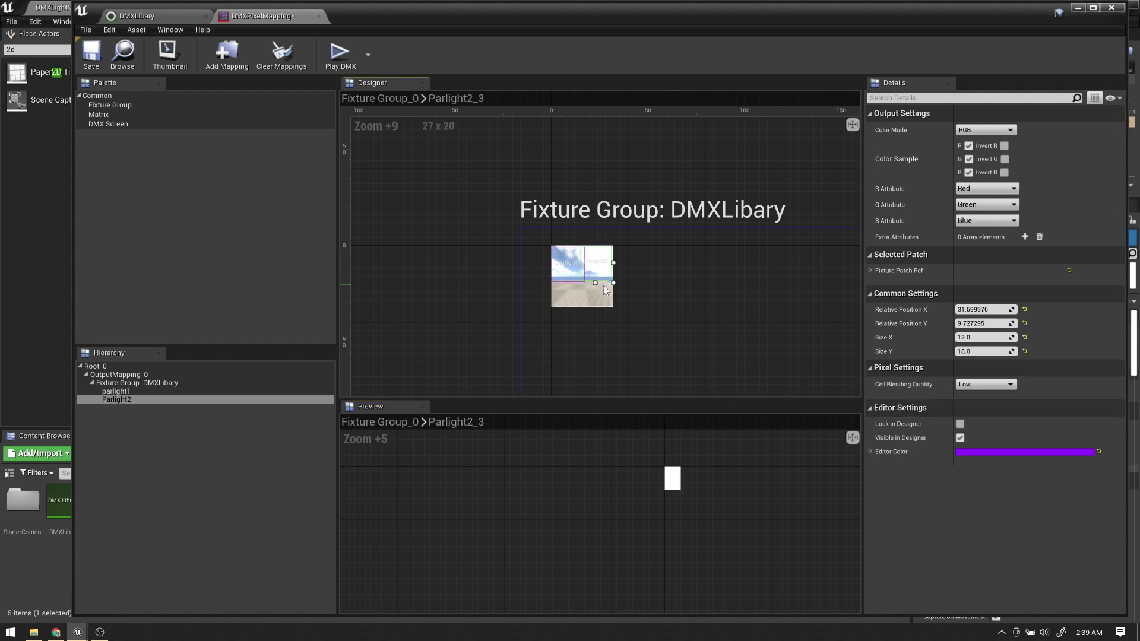
{"action": "left_click_drag", "start_coordinate": [604, 284], "coordinate": [606, 287]}
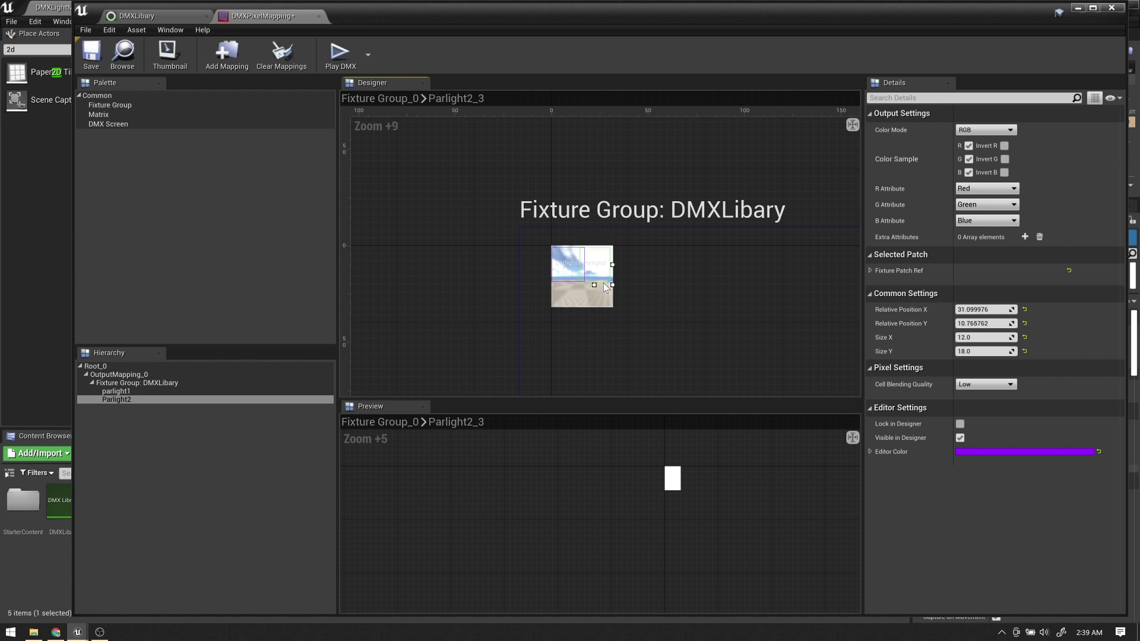
{"action": "left_click", "coordinate": [980, 386]}
{"action": "left_click", "coordinate": [968, 402]}
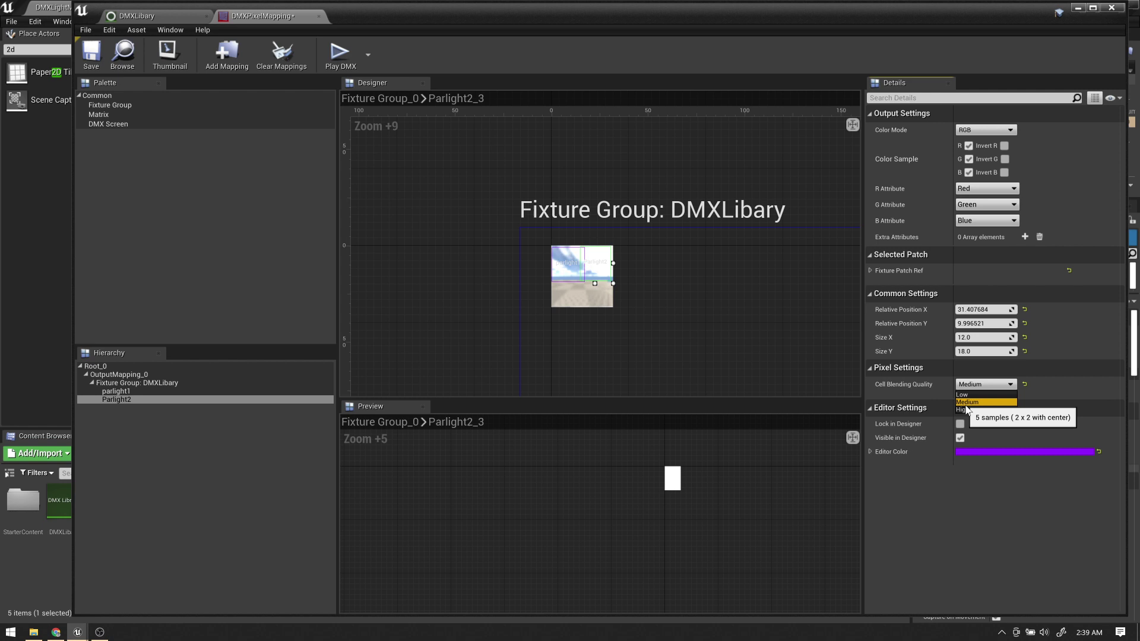
{"action": "left_click", "coordinate": [971, 385]}
{"action": "left_click", "coordinate": [964, 412]}
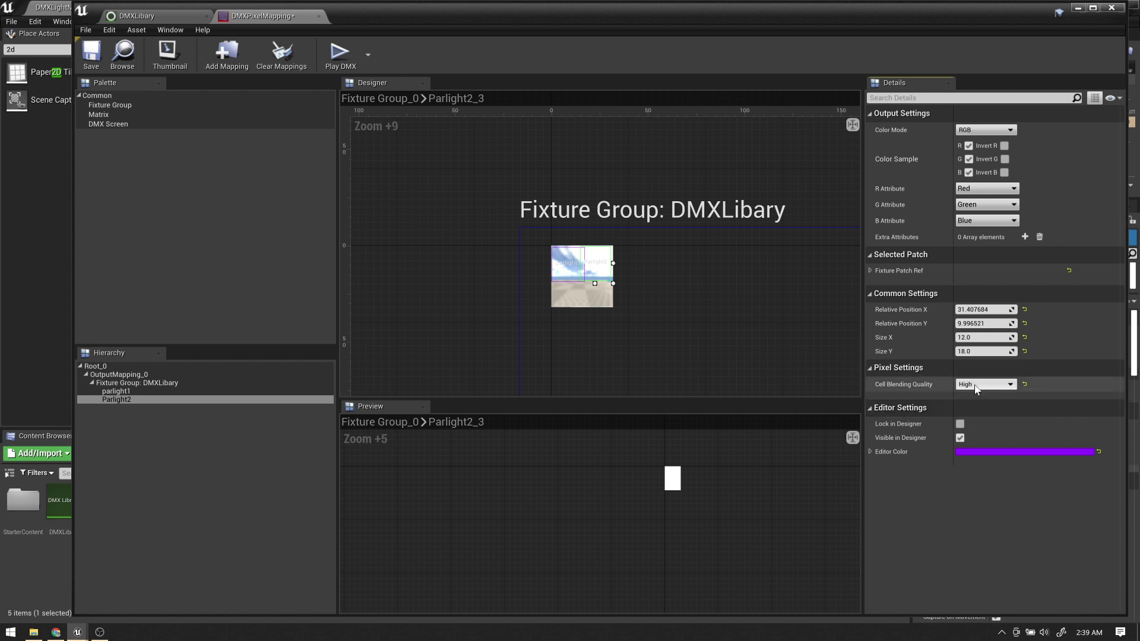
{"action": "left_click", "coordinate": [971, 400]}
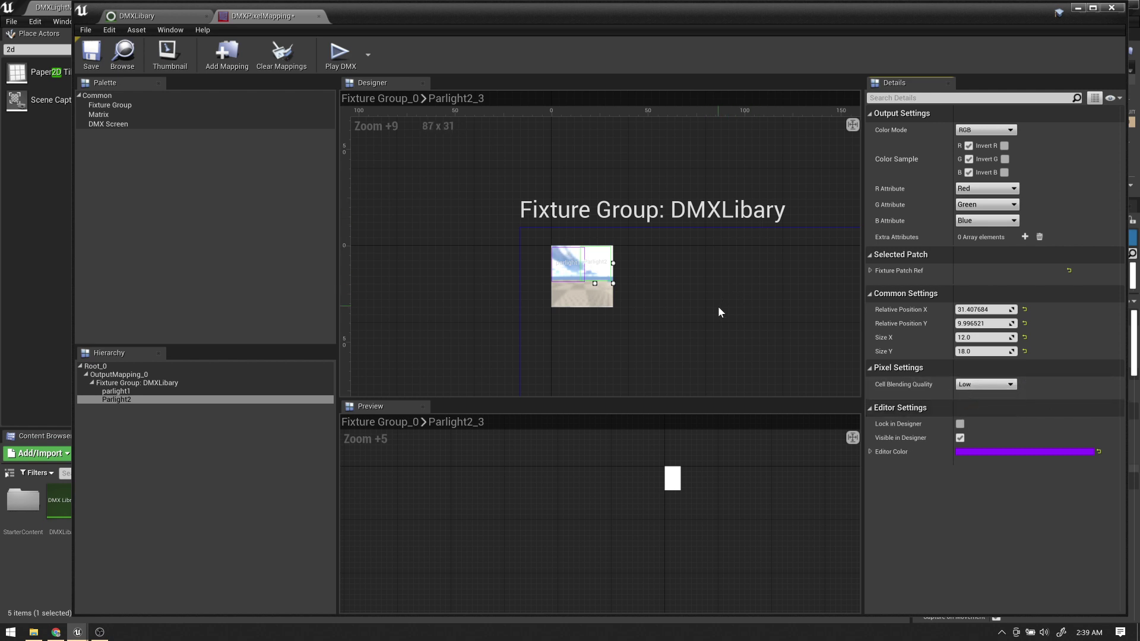
- Try adding LEDBar_Patch to the fixture group over the render target image, then delete it from the group
{"action": "right_click_drag", "start_coordinate": [639, 316], "coordinate": [300, 45]}
{"action": "scroll", "coordinate": [604, 294], "scroll_direction": "up", "scroll_amount": 2}
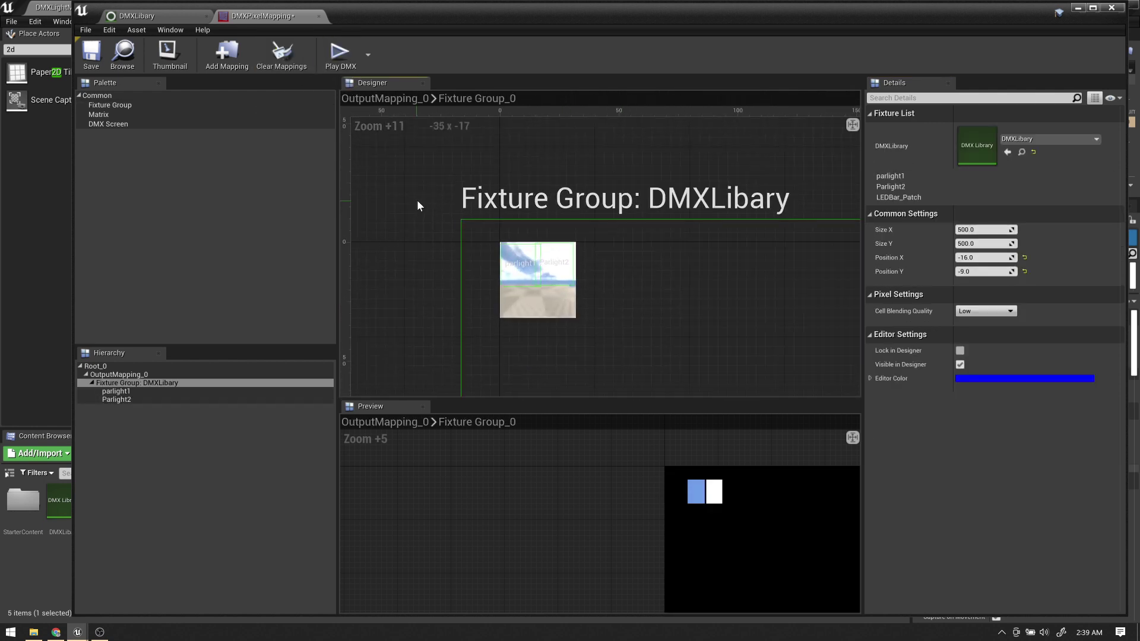
{"action": "left_click_drag", "start_coordinate": [900, 200], "coordinate": [482, 254]}
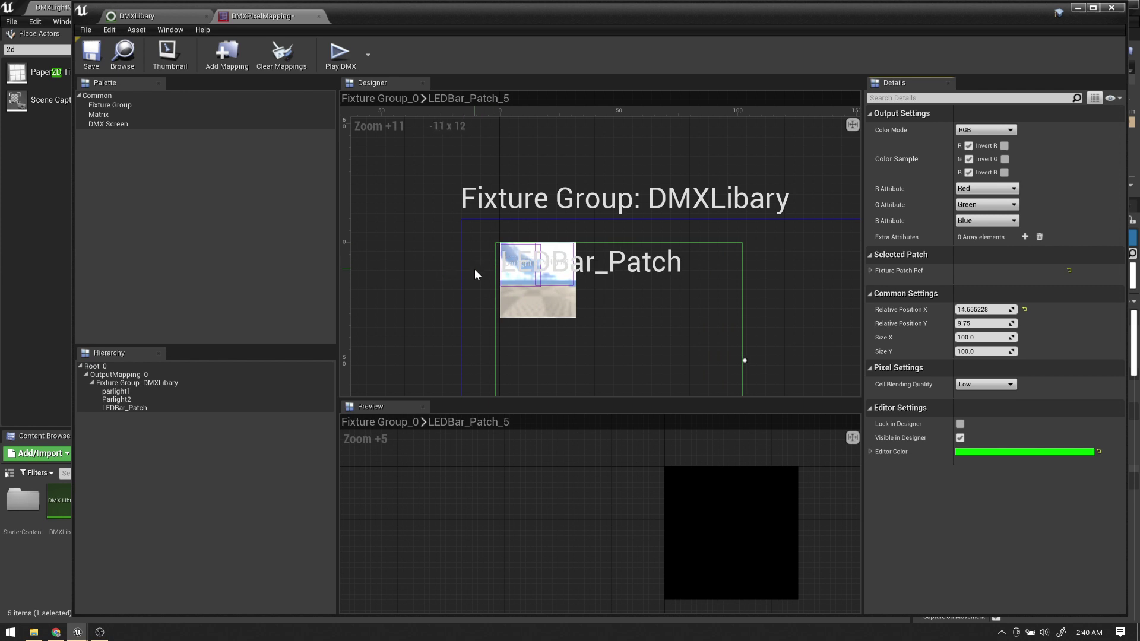
{"action": "right_click_drag", "start_coordinate": [564, 298], "coordinate": [543, 277]}
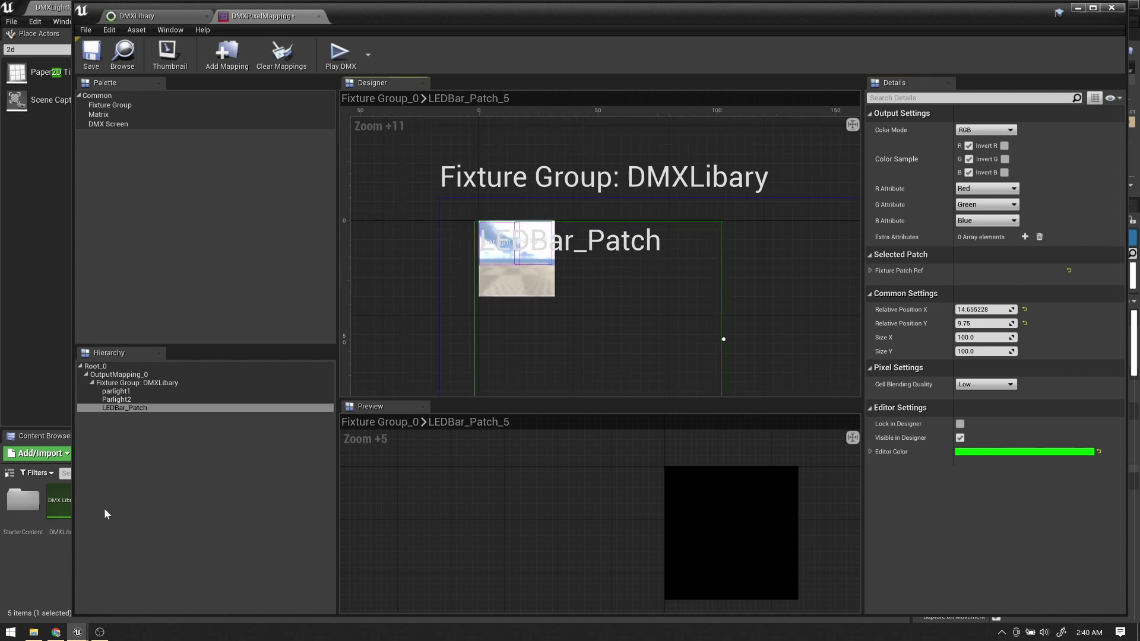
{"action": "left_click", "coordinate": [114, 410]}
{"action": "key", "text": "Delete"}
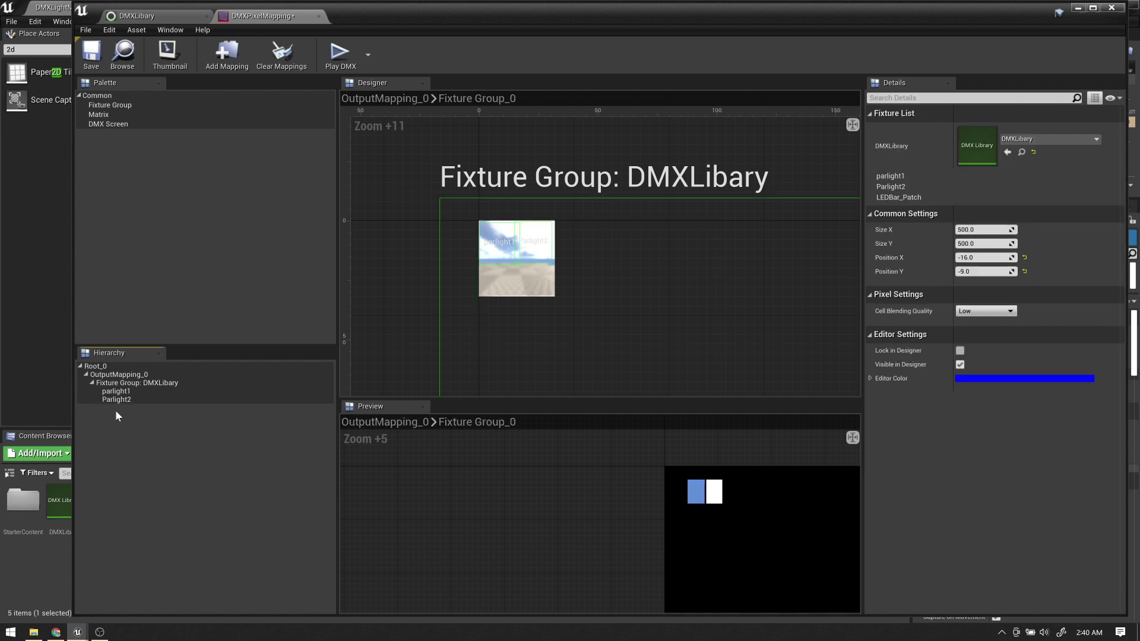
- Add a Matrix to OutputMapping_0 and assign DMXLibary and the LEDBar_Patch fixture patch to it
{"action": "left_click_drag", "start_coordinate": [107, 119], "coordinate": [416, 186]}
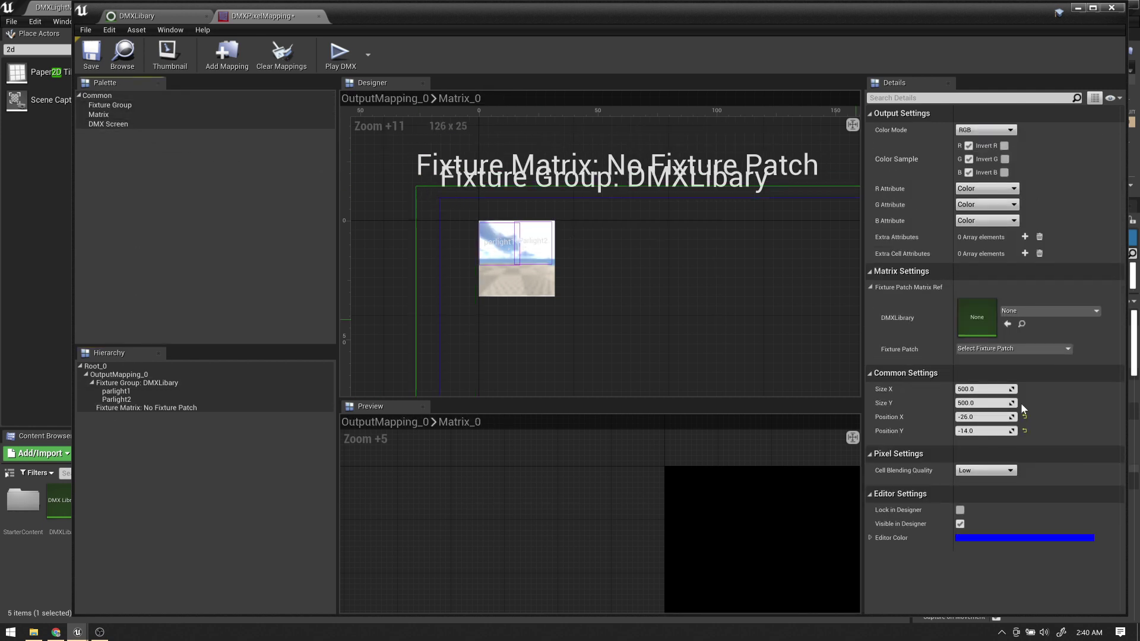
{"action": "left_click", "coordinate": [1005, 315]}
{"action": "left_click", "coordinate": [986, 435]}
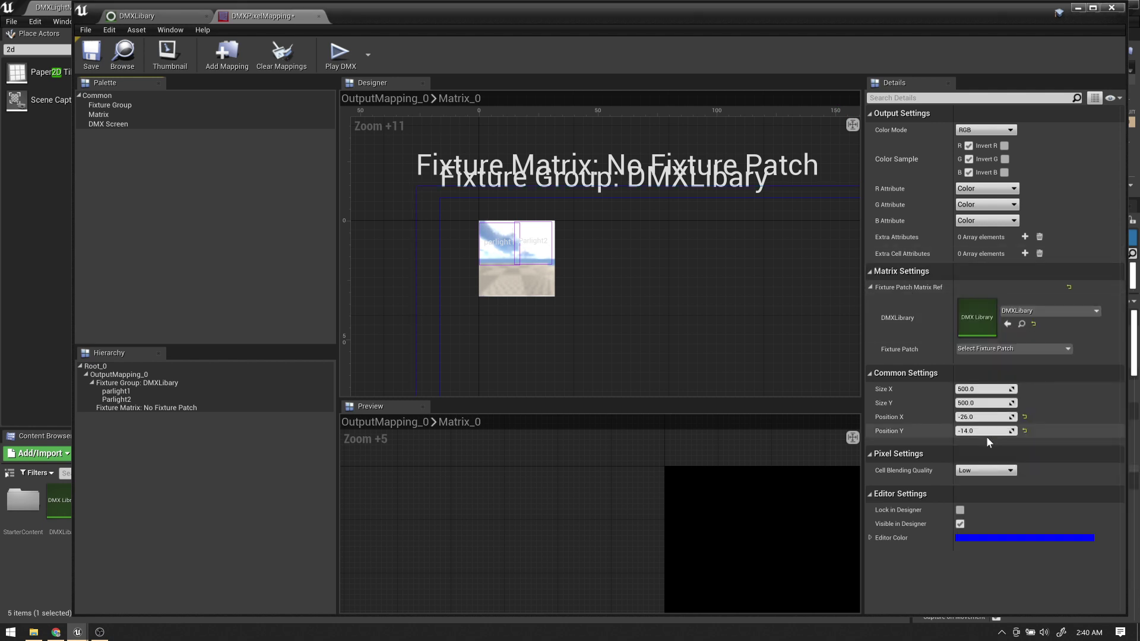
{"action": "left_click", "coordinate": [1003, 349]}
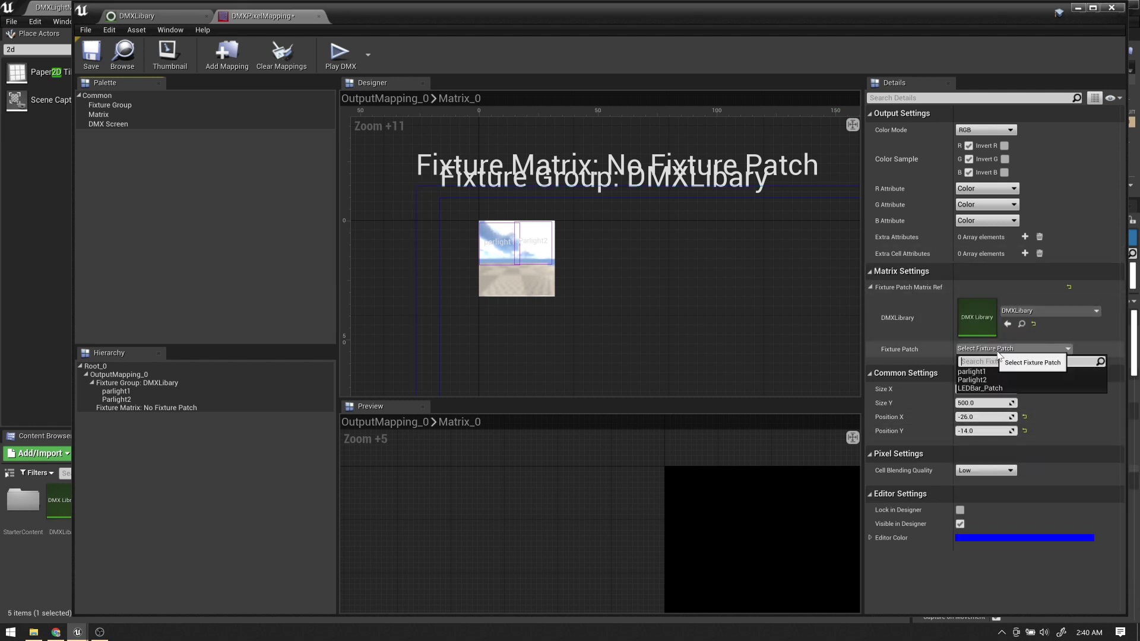
{"action": "left_click", "coordinate": [979, 388]}
- Shrink the LEDBar_Patch fixture matrix to about 13 by 7
{"action": "scroll", "coordinate": [360, 298], "scroll_direction": "down", "scroll_amount": 6}
{"action": "right_click_drag", "start_coordinate": [562, 278], "coordinate": [499, 127]}
{"action": "scroll", "coordinate": [622, 342], "scroll_direction": "down", "scroll_amount": 8}
{"action": "right_click_drag", "start_coordinate": [696, 345], "coordinate": [525, 79]}
{"action": "left_click", "coordinate": [691, 340]}
{"action": "left_click_drag", "start_coordinate": [692, 350], "coordinate": [496, 148]}
{"action": "scroll", "coordinate": [498, 150], "scroll_direction": "up", "scroll_amount": 9}
{"action": "right_click_drag", "start_coordinate": [520, 211], "coordinate": [513, 208]}
{"action": "scroll", "coordinate": [513, 208], "scroll_direction": "up", "scroll_amount": 2}
{"action": "right_click_drag", "start_coordinate": [621, 377], "coordinate": [481, 203]}
{"action": "scroll", "coordinate": [482, 203], "scroll_direction": "up", "scroll_amount": 3}
{"action": "right_click_drag", "start_coordinate": [721, 395], "coordinate": [567, 228]}
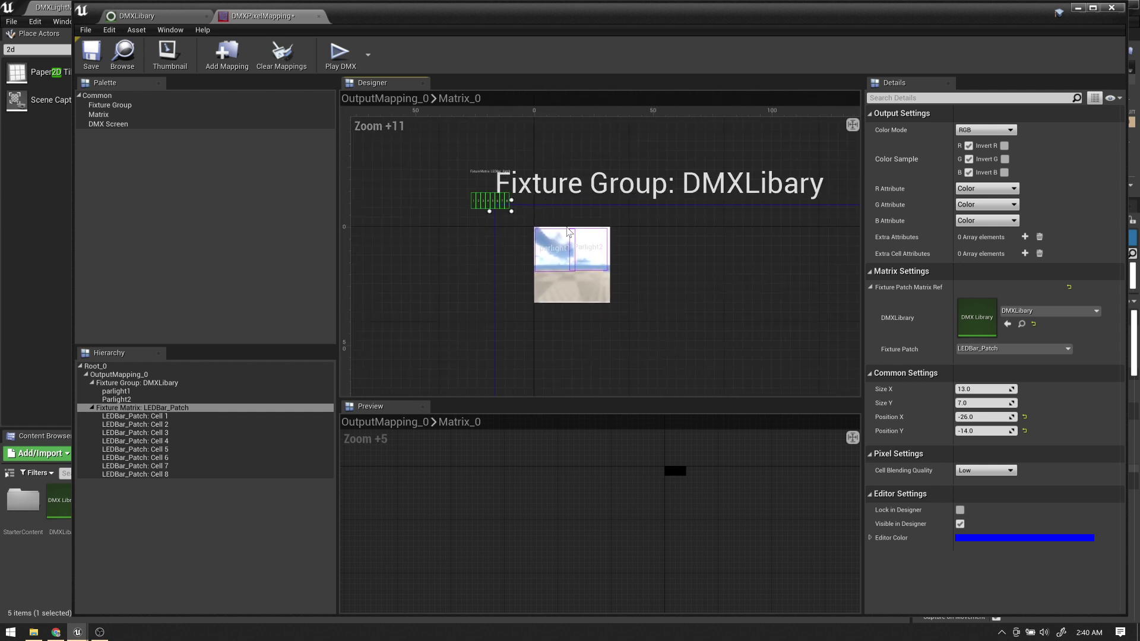
- Move the LEDBar_Patch matrix over the render target image to X 1, Y 9 and widen it to about 31 by 9
{"action": "left_click", "coordinate": [567, 230]}
{"action": "scroll", "coordinate": [594, 305], "scroll_direction": "up", "scroll_amount": 2}
{"action": "right_click_drag", "start_coordinate": [594, 305], "coordinate": [534, 235]}
{"action": "left_click_drag", "start_coordinate": [515, 201], "coordinate": [686, 311]}
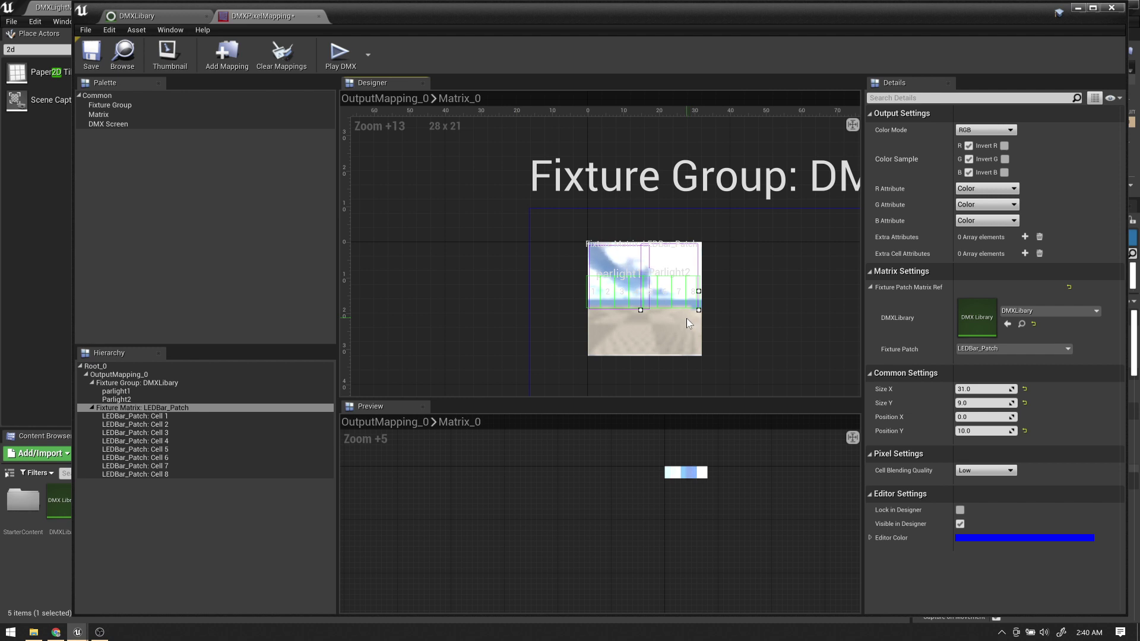
{"action": "left_click_drag", "start_coordinate": [686, 311], "coordinate": [684, 306]}
{"action": "scroll", "coordinate": [702, 336], "scroll_direction": "up", "scroll_amount": 1}
{"action": "right_click_drag", "start_coordinate": [702, 337], "coordinate": [483, 41]}
{"action": "right_click_drag", "start_coordinate": [810, 329], "coordinate": [560, 184]}
- Set the LEDBar_Patch matrix's cell blending quality to Medium and inspect its color preview
{"action": "left_click", "coordinate": [579, 222]}
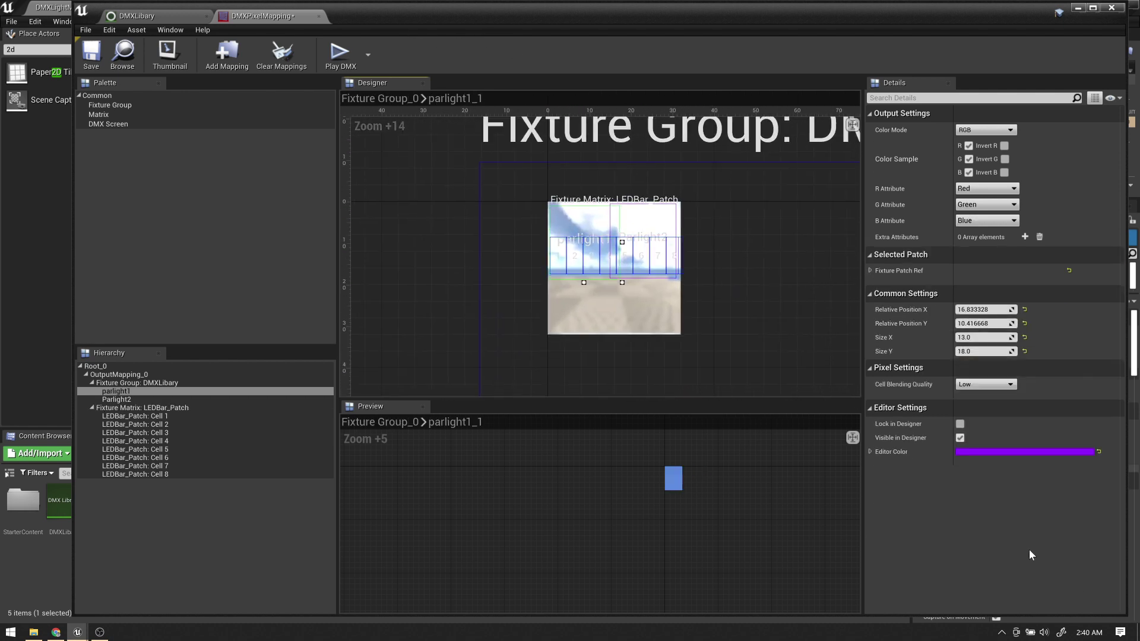
{"action": "left_click", "coordinate": [137, 409]}
{"action": "left_click", "coordinate": [1011, 472]}
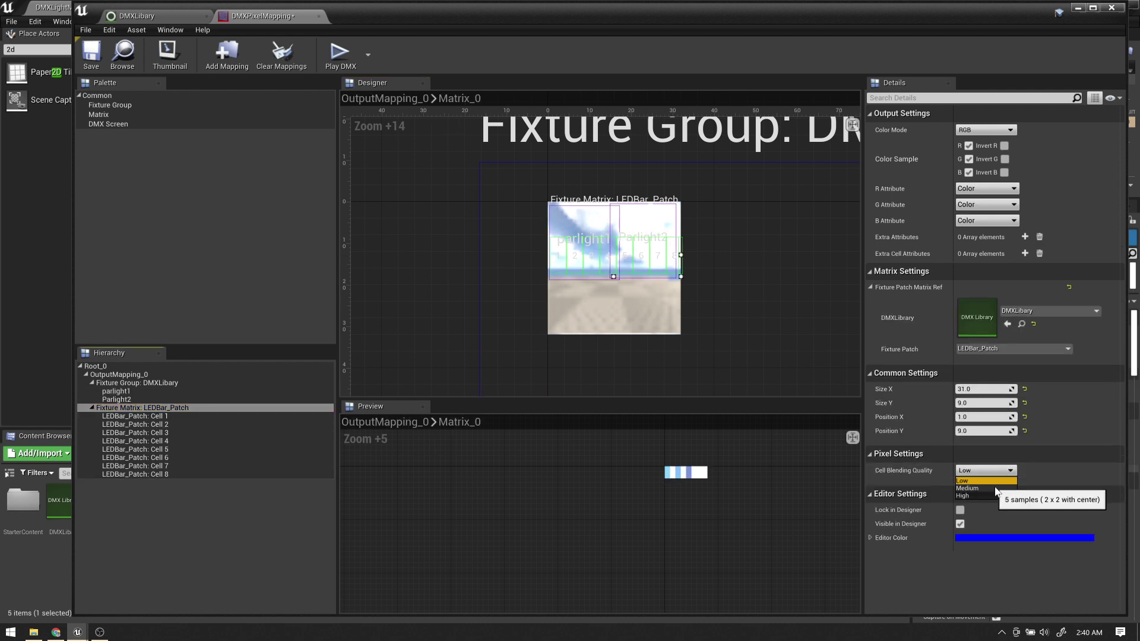
{"action": "left_click", "coordinate": [977, 483]}
{"action": "scroll", "coordinate": [720, 504], "scroll_direction": "up", "scroll_amount": 2}
{"action": "right_click_drag", "start_coordinate": [720, 504], "coordinate": [434, 340]}
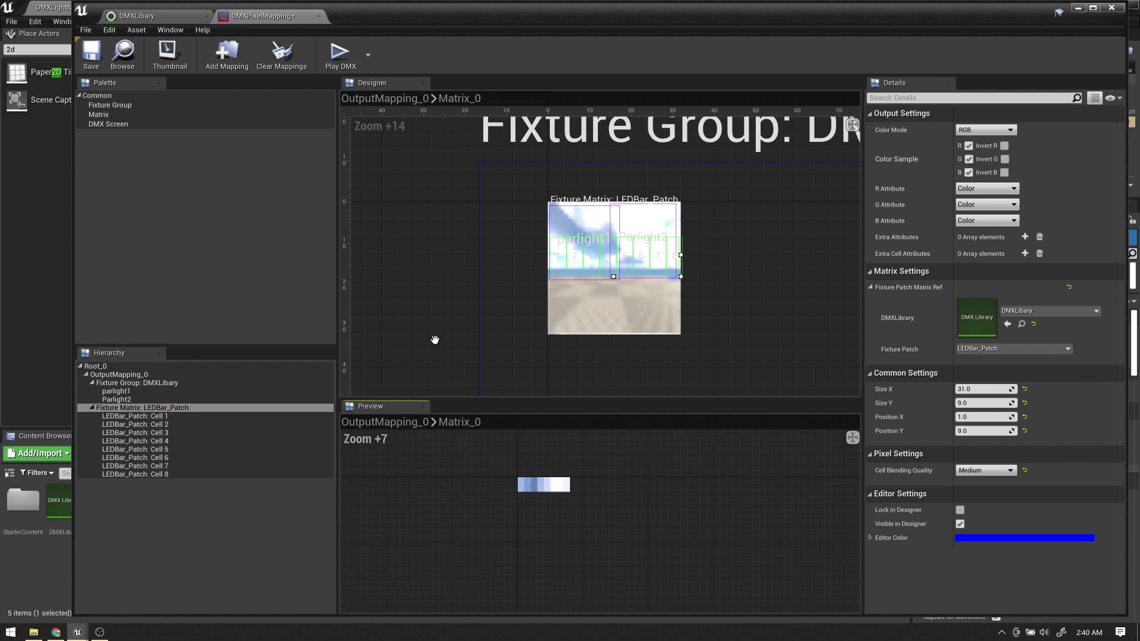
- Map the LEDBar_Patch matrix's R, G and B attributes to Red, Green and Blue
{"action": "left_click", "coordinate": [979, 190]}
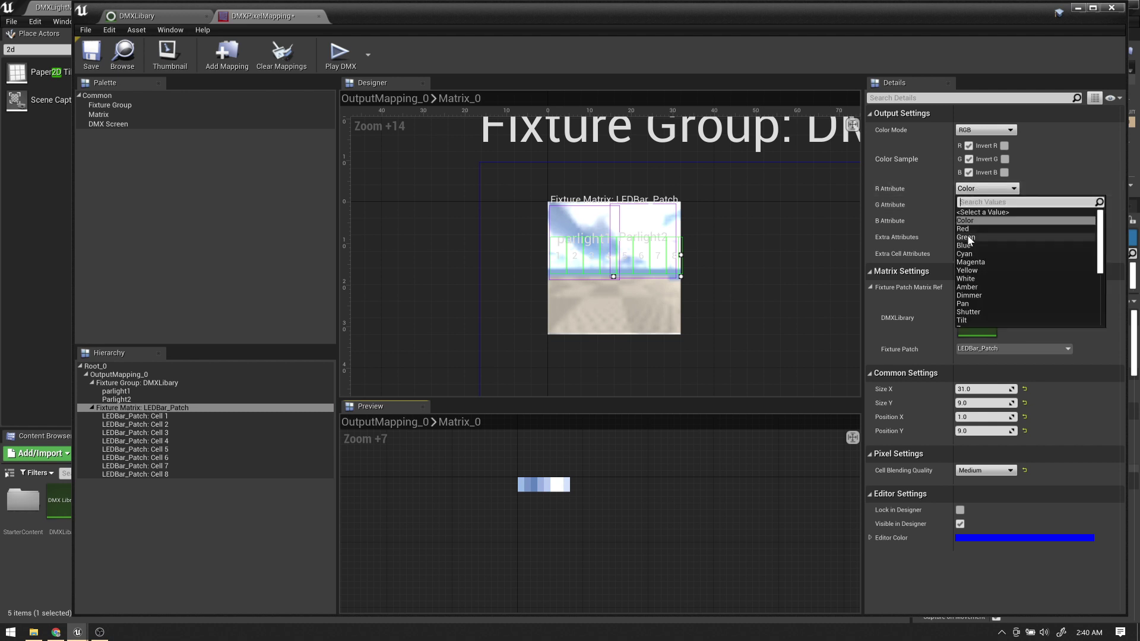
{"action": "left_click", "coordinate": [963, 229]}
{"action": "left_click", "coordinate": [974, 205]}
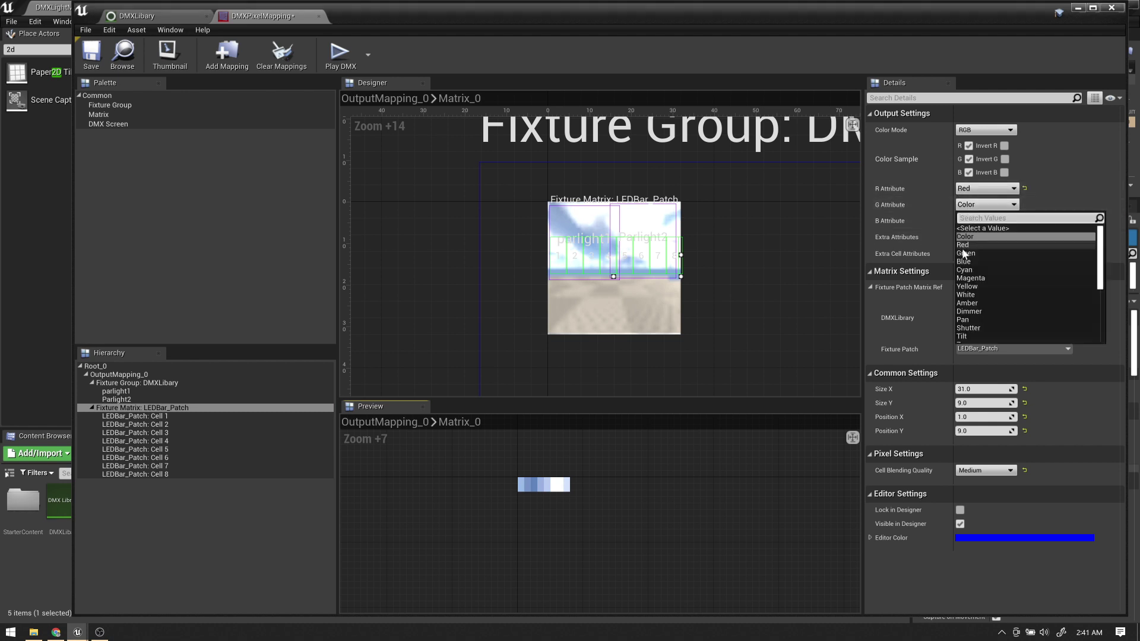
{"action": "left_click", "coordinate": [964, 253]}
{"action": "left_click", "coordinate": [976, 221]}
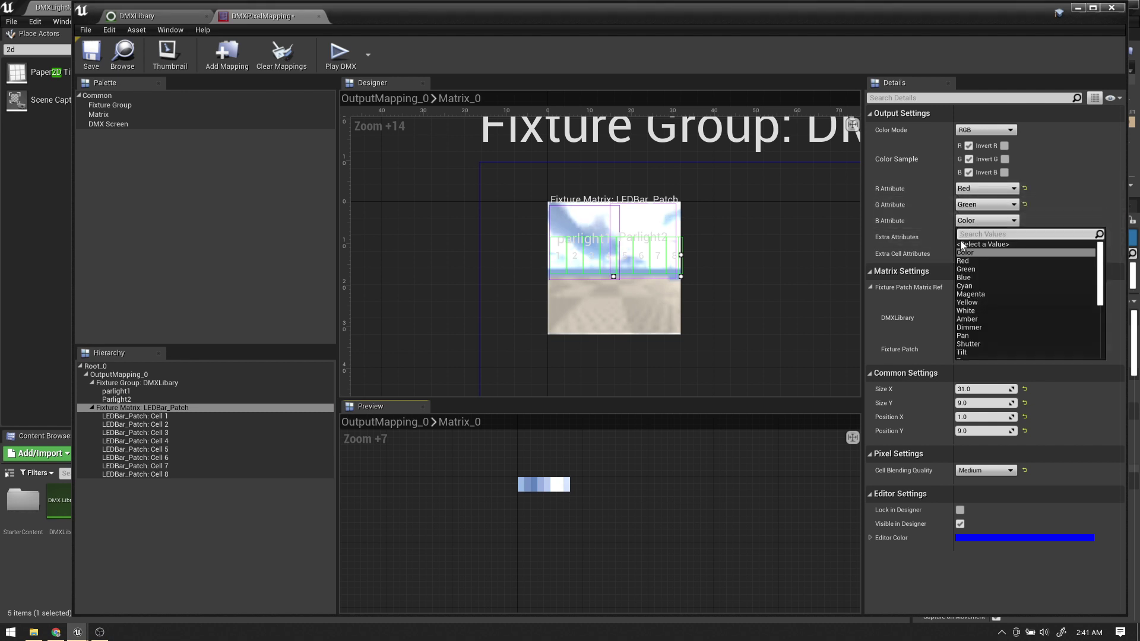
{"action": "left_click", "coordinate": [966, 277]}
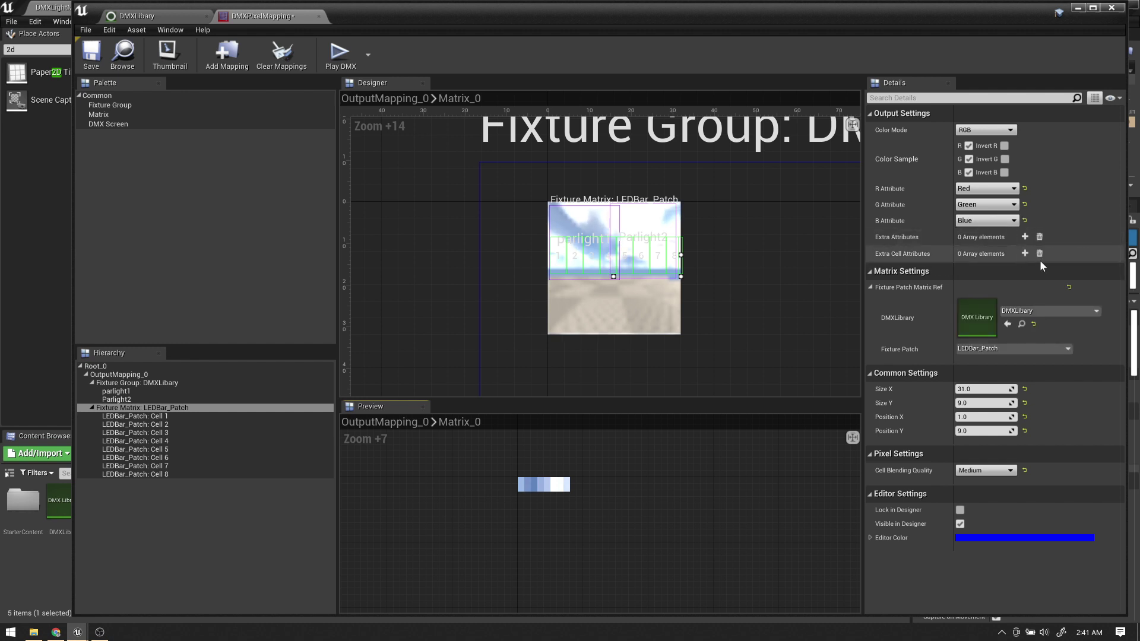
- Add an extra cell attribute to the LEDBar_Patch matrix, using Dimmer with a value of 255
{"action": "left_click", "coordinate": [1025, 254]}
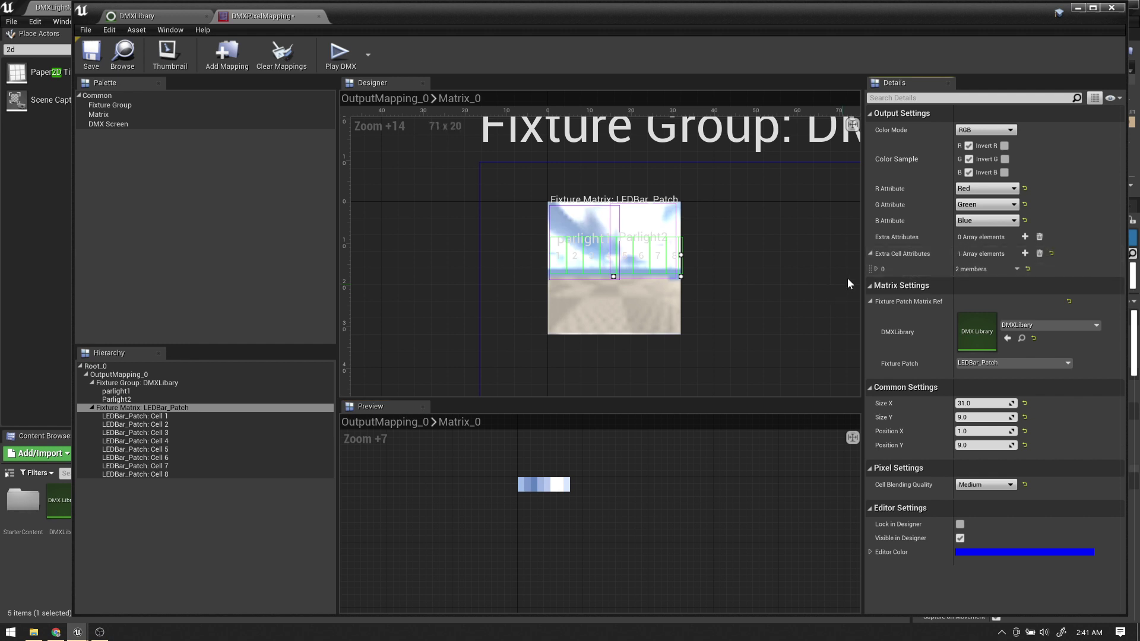
{"action": "left_click", "coordinate": [877, 269]}
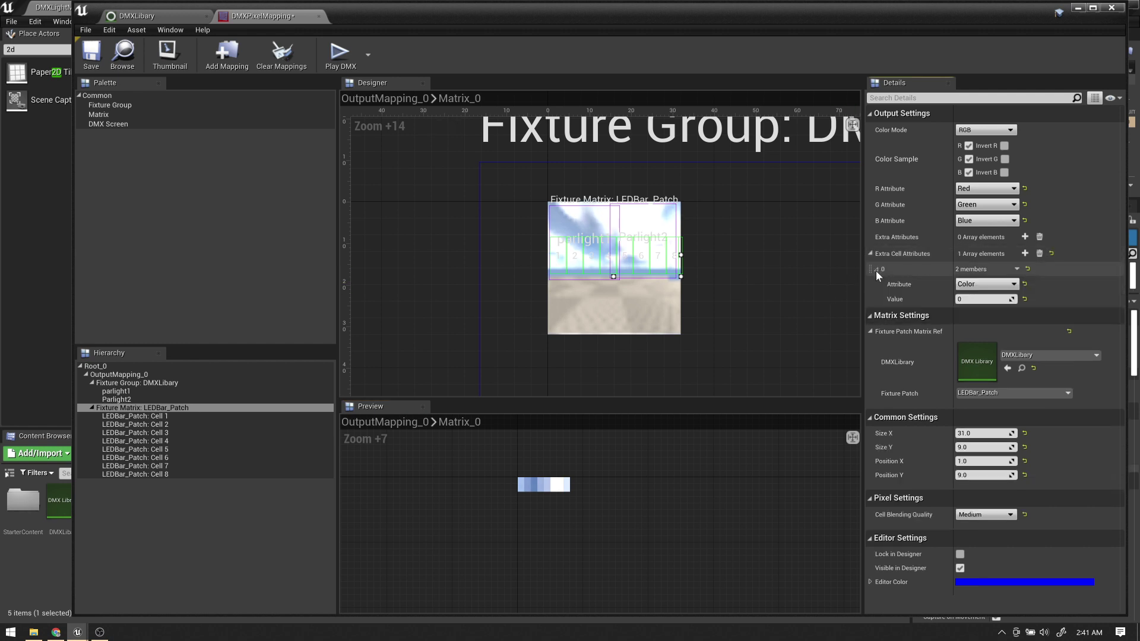
{"action": "left_click", "coordinate": [982, 299]}
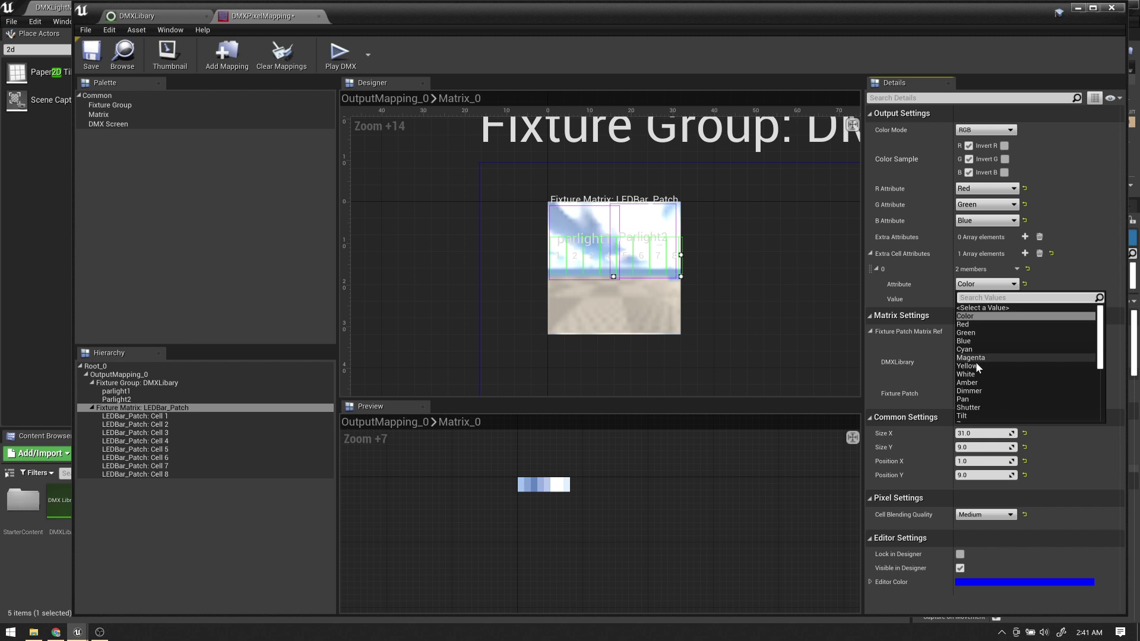
{"action": "left_click", "coordinate": [971, 391]}
{"action": "left_click", "coordinate": [982, 299]}
{"action": "type", "text": "255"}
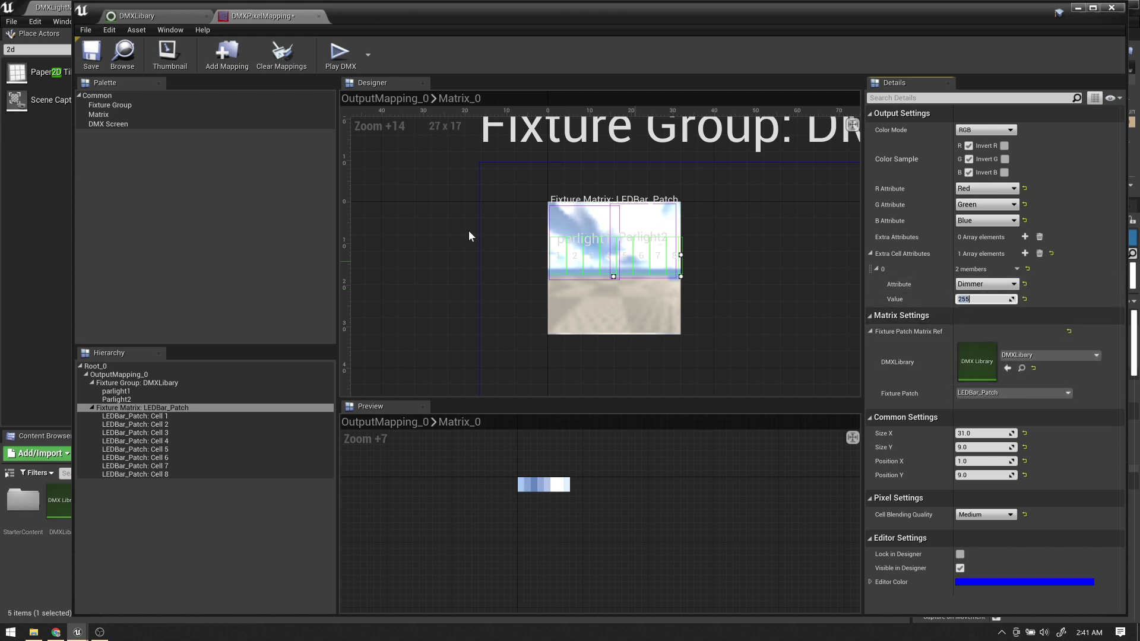
- Save the DMXPixelMapping asset and start playing DMX to the fixtures
{"action": "left_click", "coordinate": [509, 241]}
{"action": "left_click", "coordinate": [92, 48]}
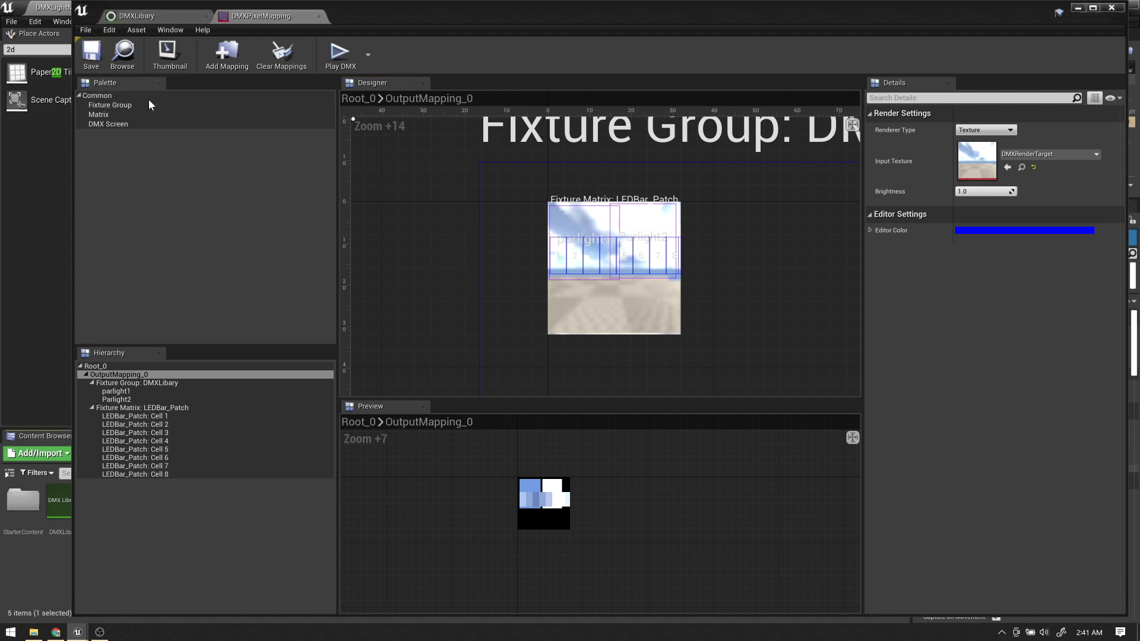
{"action": "left_click", "coordinate": [339, 55]}
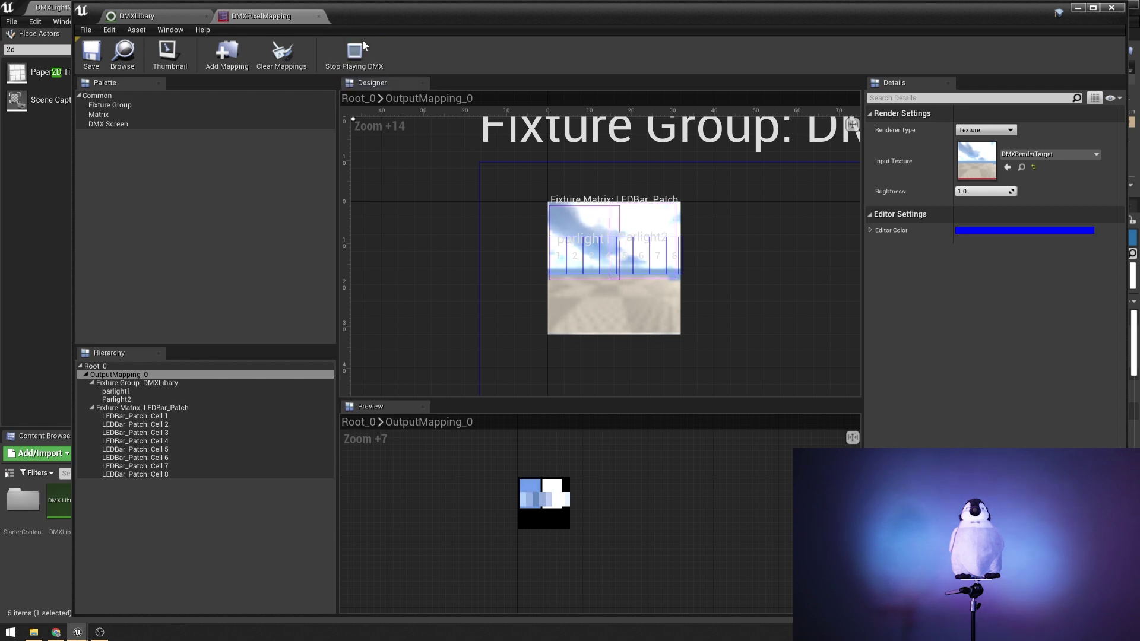
- Return to the level viewport and rotate the sun's directional light down to dusk to test the live fixture colors
{"action": "left_click", "coordinate": [1078, 8]}
{"action": "right_click_drag", "start_coordinate": [500, 307], "coordinate": [522, 287]}
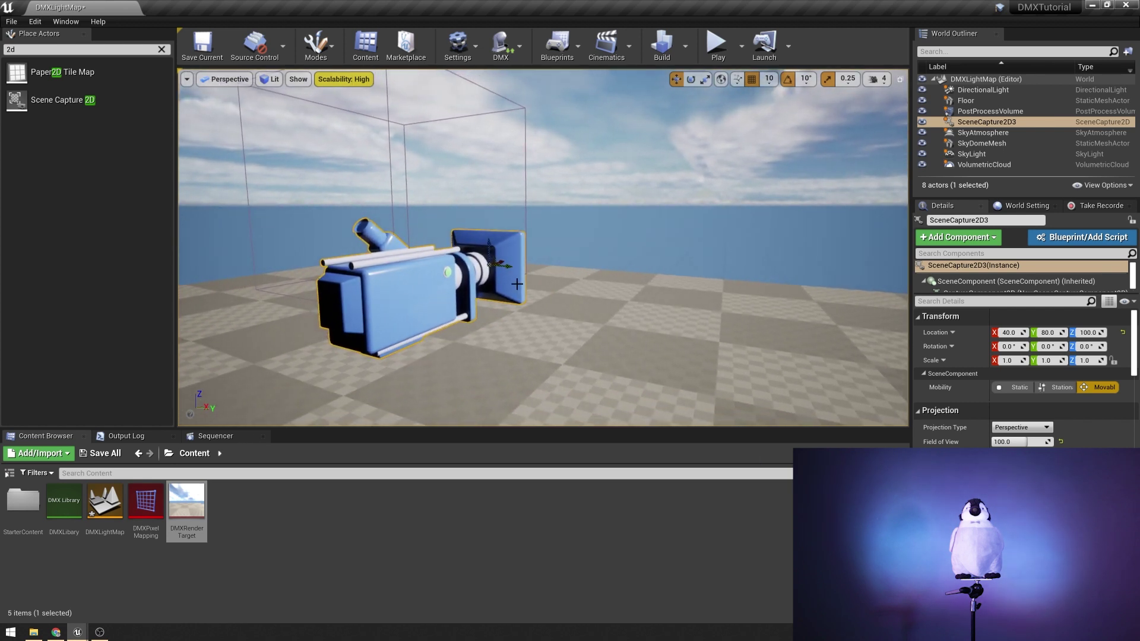
{"action": "key", "text": "ctrl+l"}
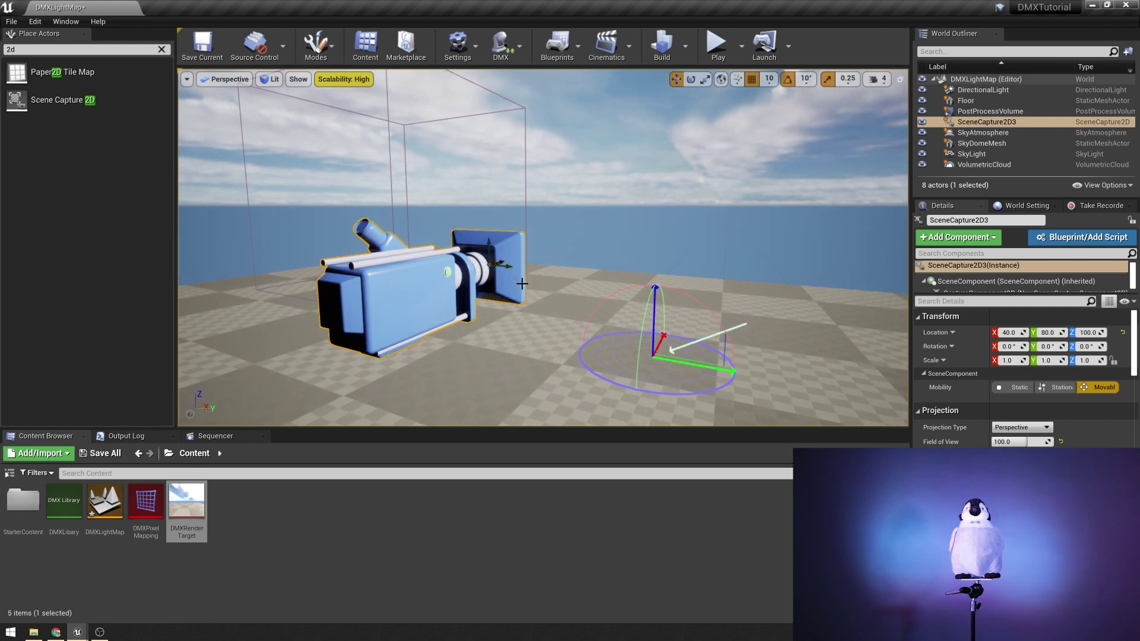
{"action": "key", "text": "ctrl+l"}
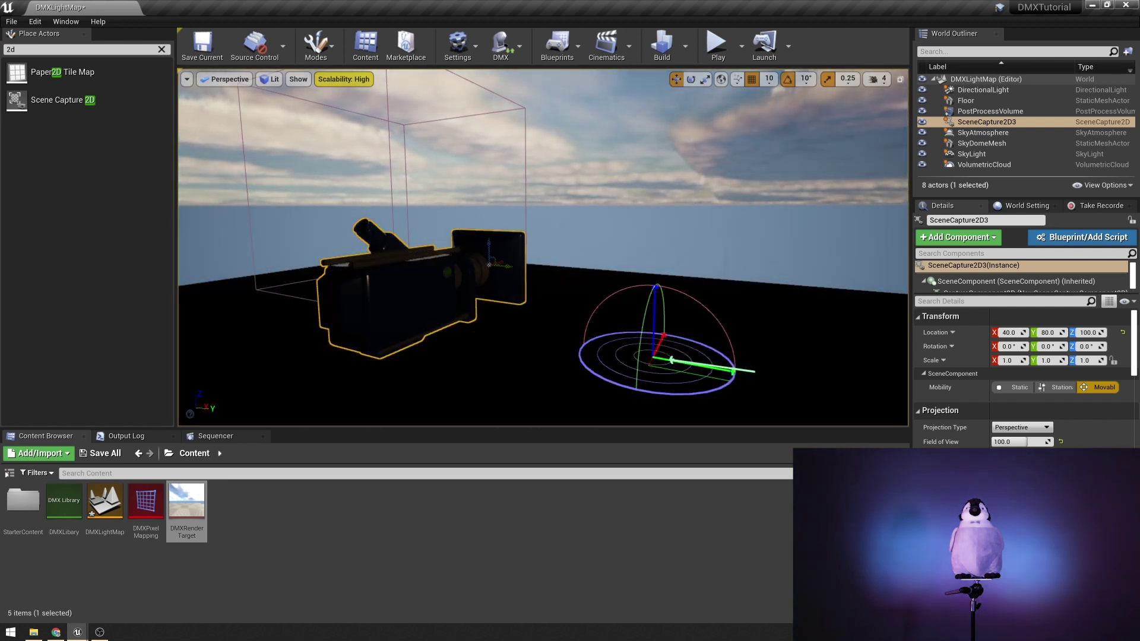
{"action": "key", "text": "ctrl+l"}
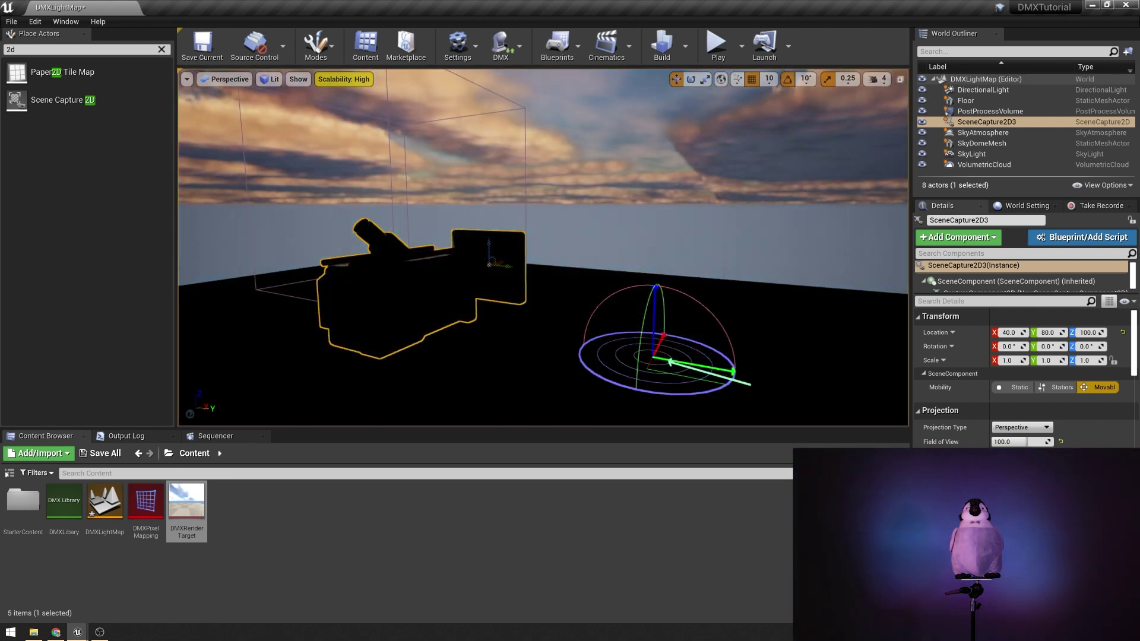
{"action": "key", "text": "ctrl+l"}
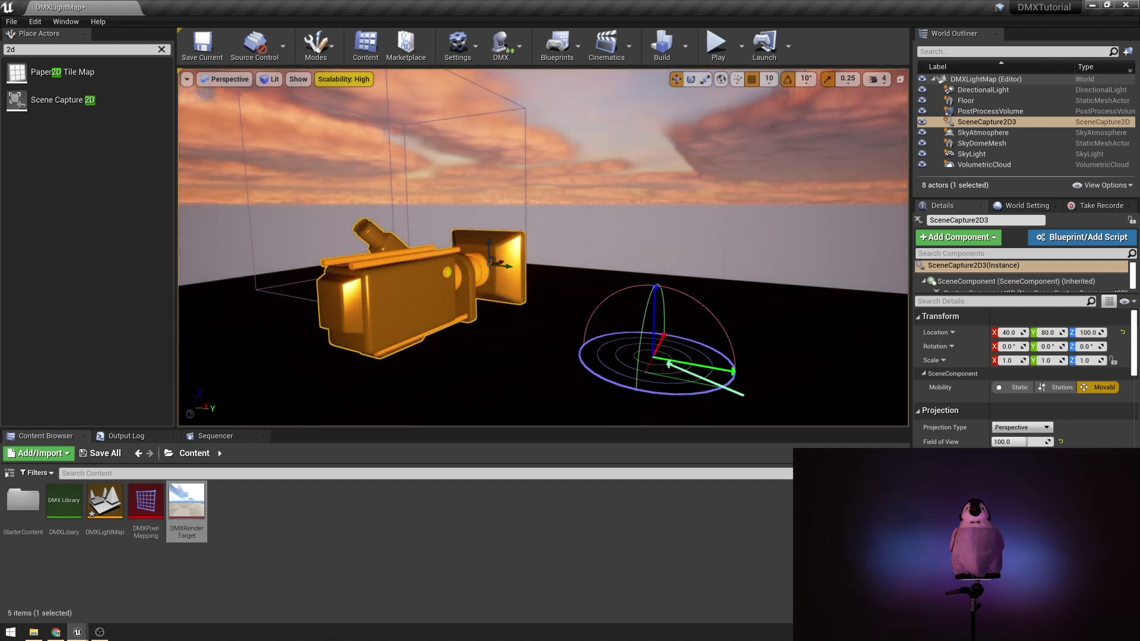
{"action": "key", "text": "ctrl+l"}
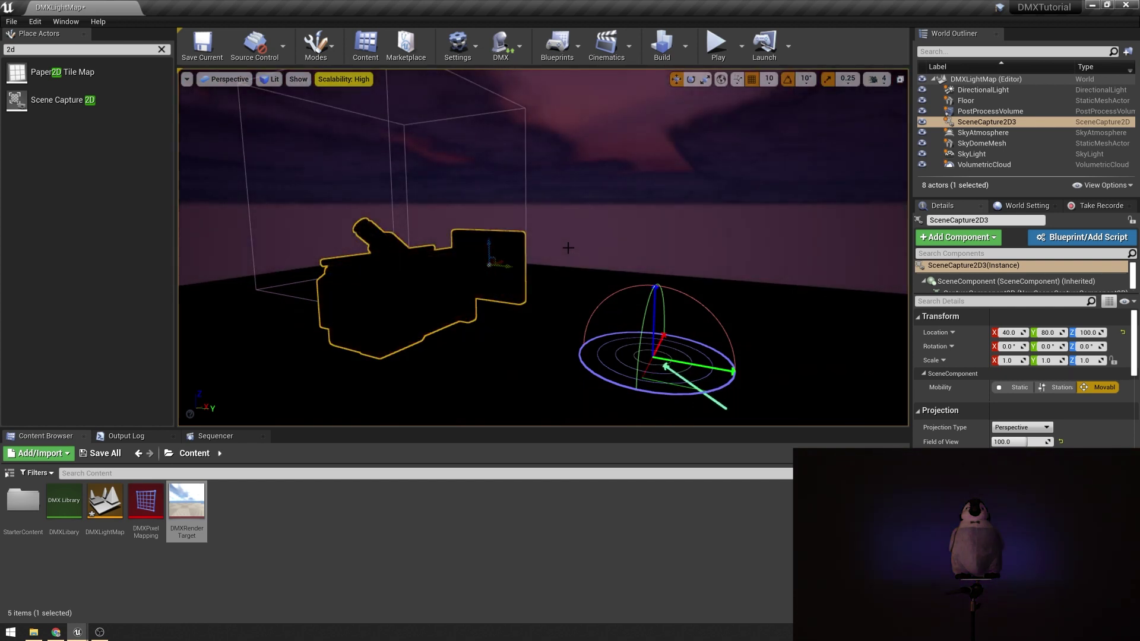
- Rotate the sun's directional light to a brighter pink-red sunset to test the fixture colors
{"action": "key", "text": "ctrl+l"}
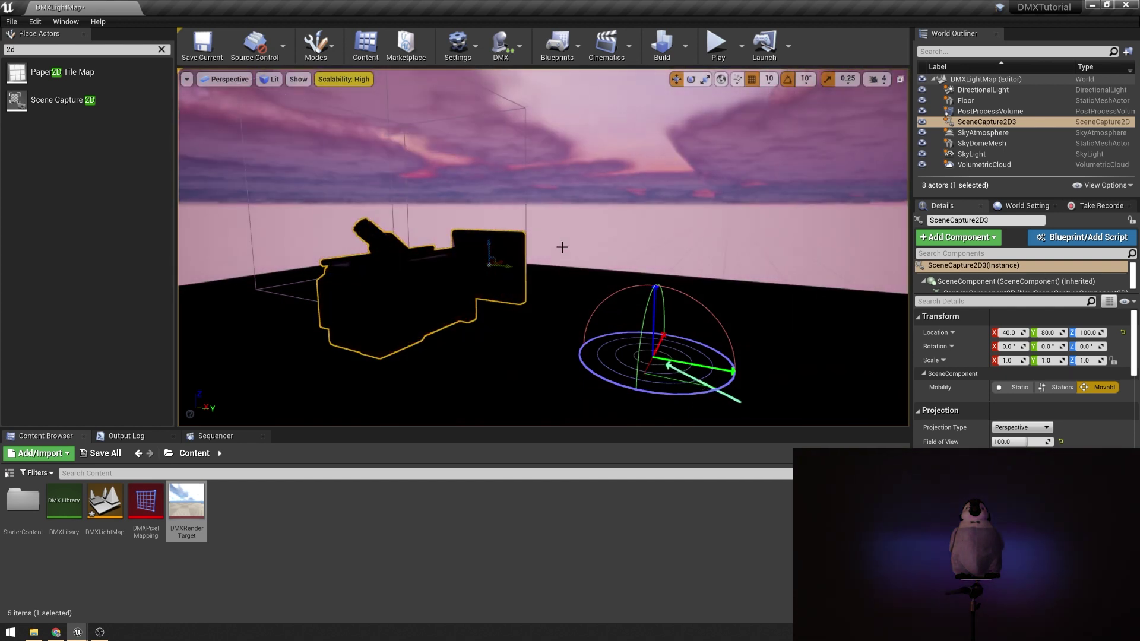
{"action": "key", "text": "ctrl+l"}
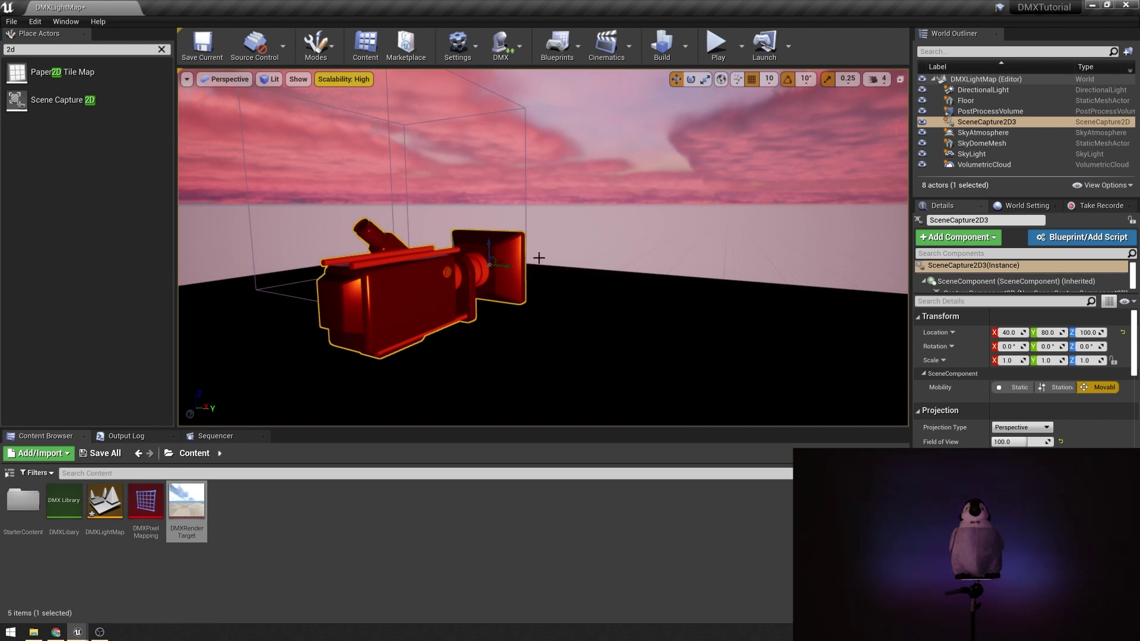
{"action": "left_click", "coordinate": [101, 632]}
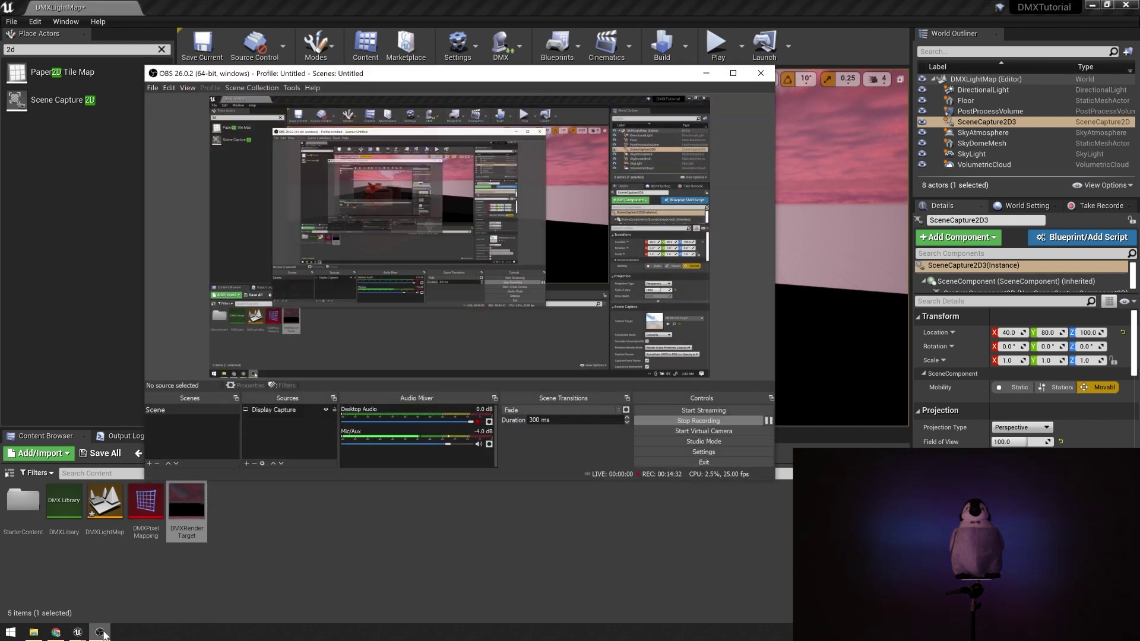
{"action": "left_click", "coordinate": [101, 633]}
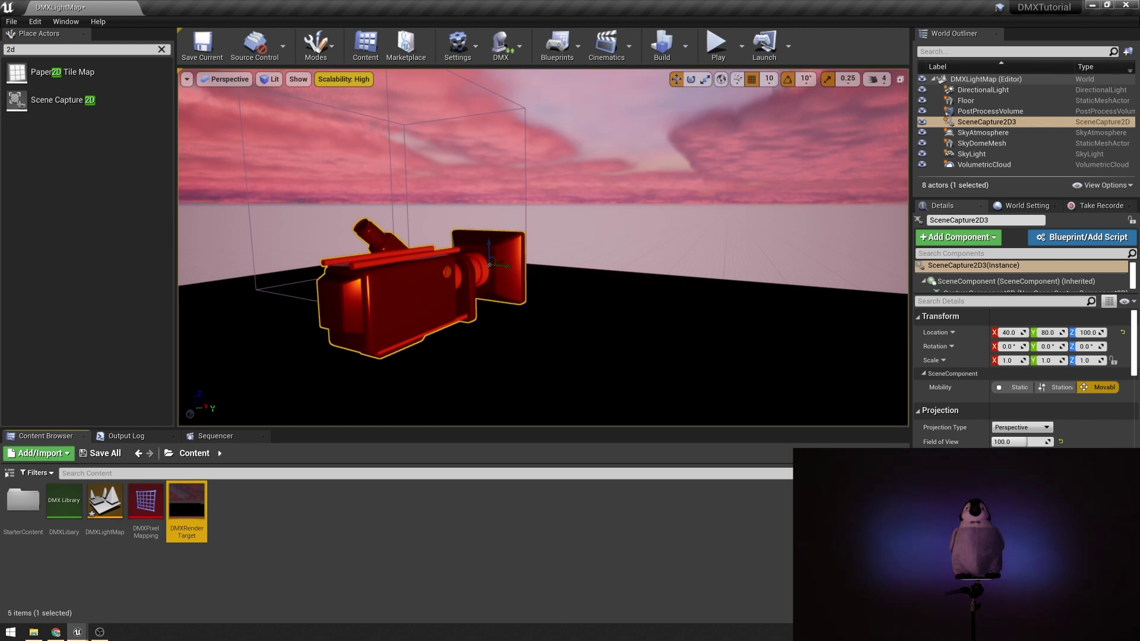
- Open the DMXPixelMapping asset, delete the LEDBar_Patch fixture matrix from the output mapping, and return to the level
{"action": "left_click", "coordinate": [162, 494]}
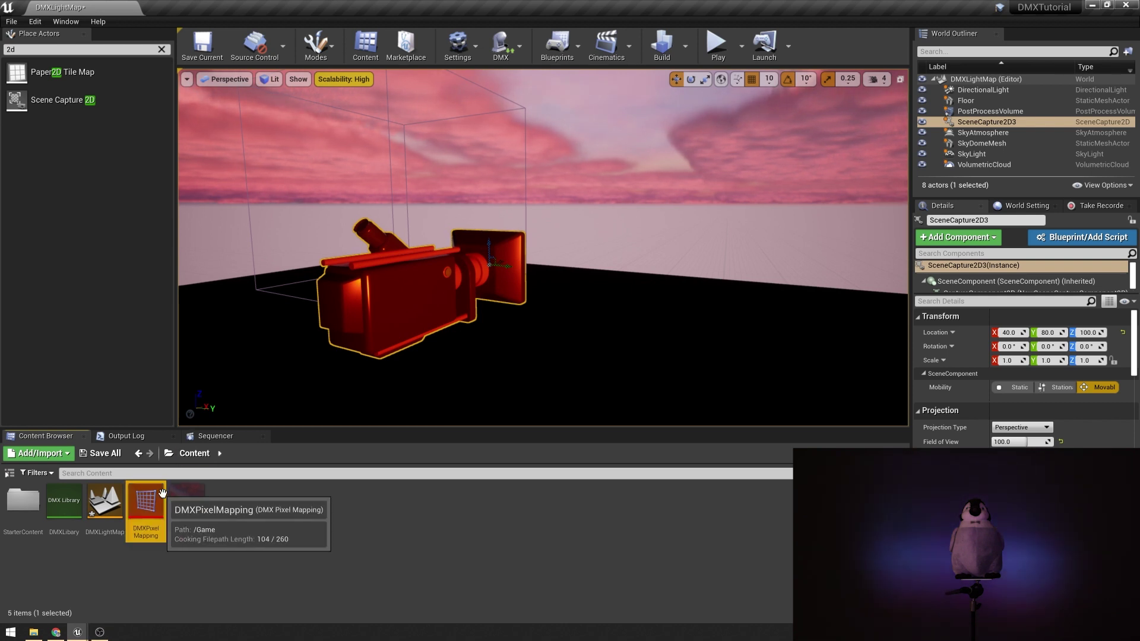
{"action": "double_click", "coordinate": [162, 494]}
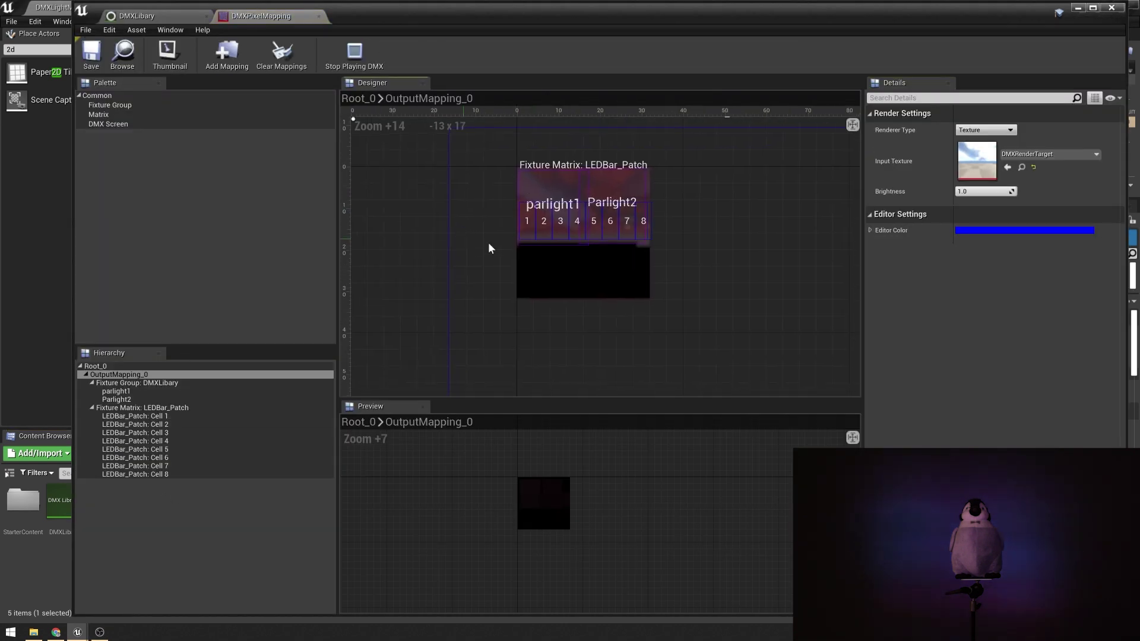
{"action": "double_click", "coordinate": [488, 242]}
{"action": "right_click_drag", "start_coordinate": [507, 286], "coordinate": [376, 195]}
{"action": "right_click_drag", "start_coordinate": [501, 249], "coordinate": [619, 367]}
{"action": "left_click", "coordinate": [589, 284]}
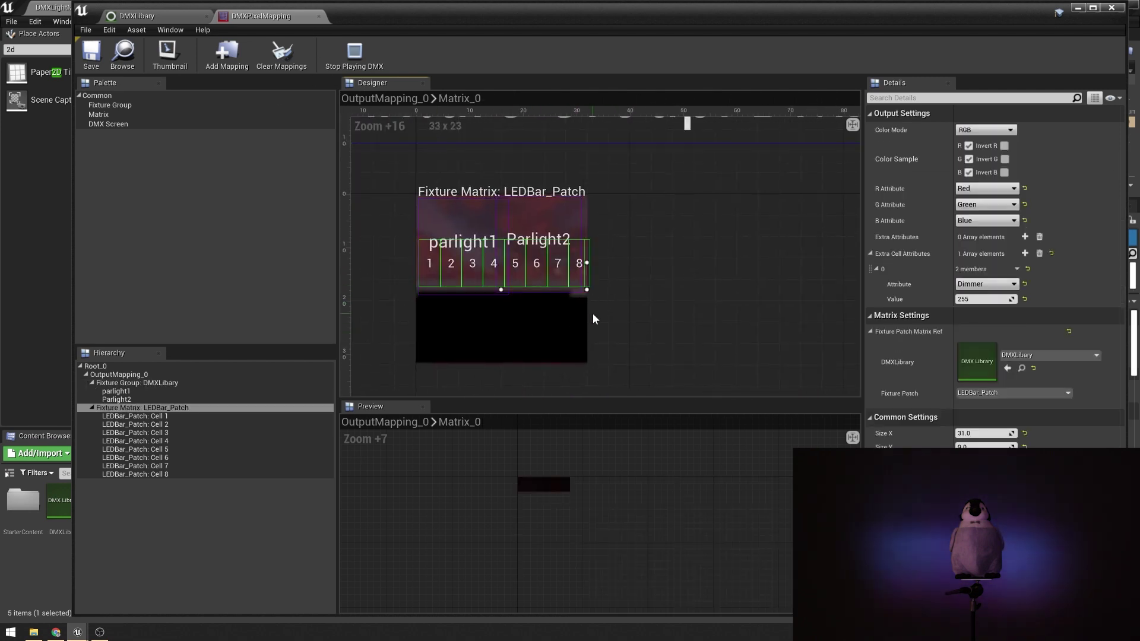
{"action": "key", "text": "Delete"}
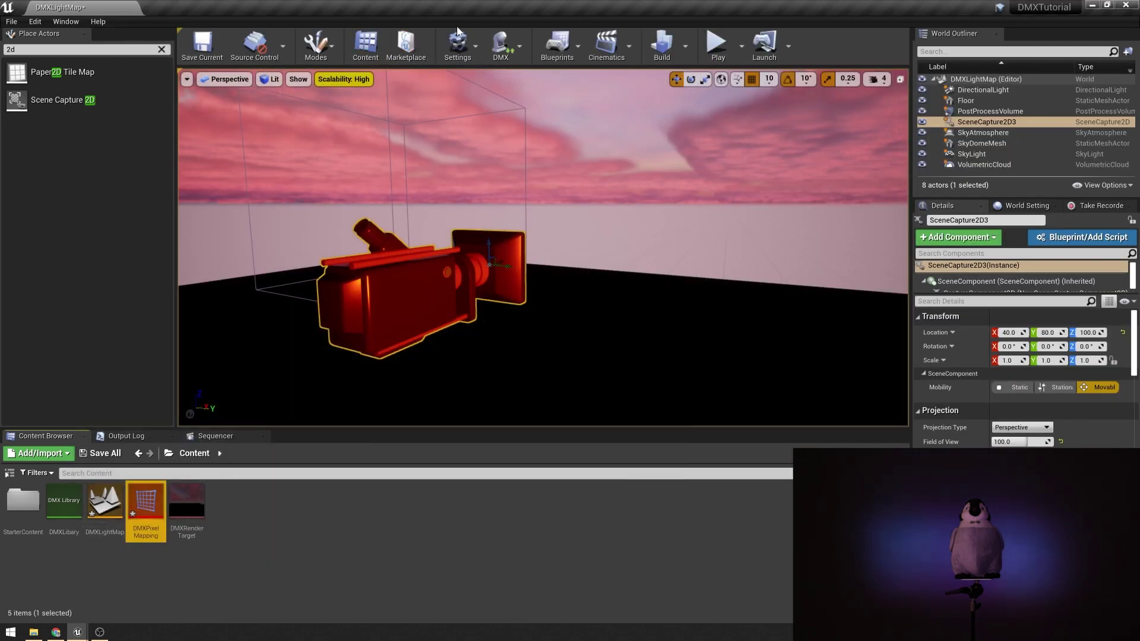
- Open the DMX Activity Monitor, check the Art-Net output values for universe 1, and close the monitor
{"action": "left_click", "coordinate": [502, 46]}
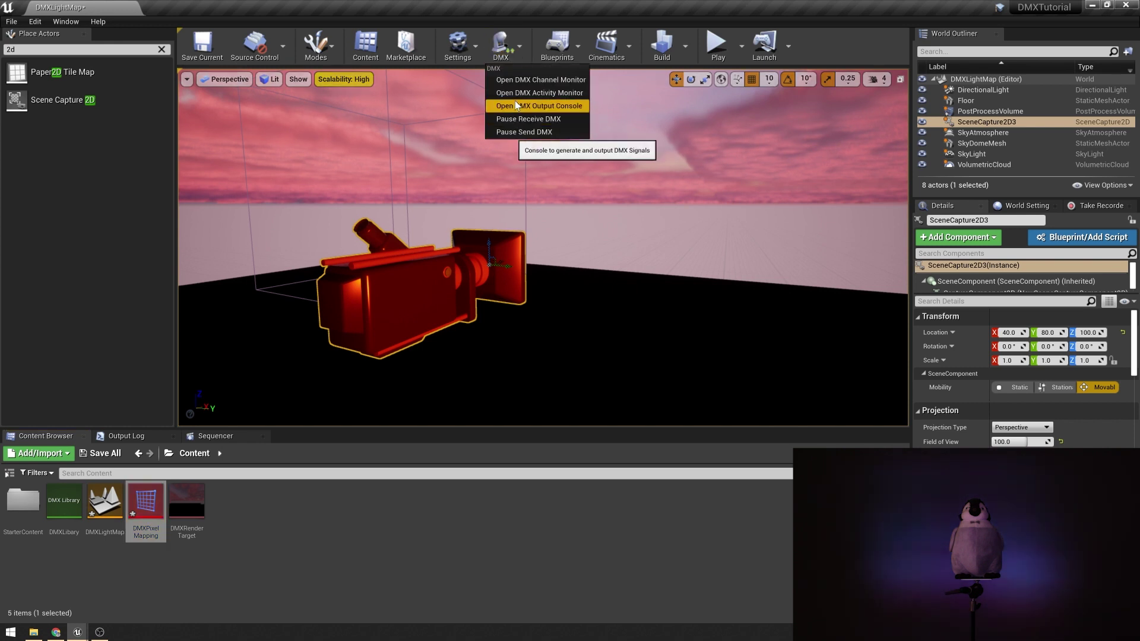
{"action": "left_click", "coordinate": [520, 95]}
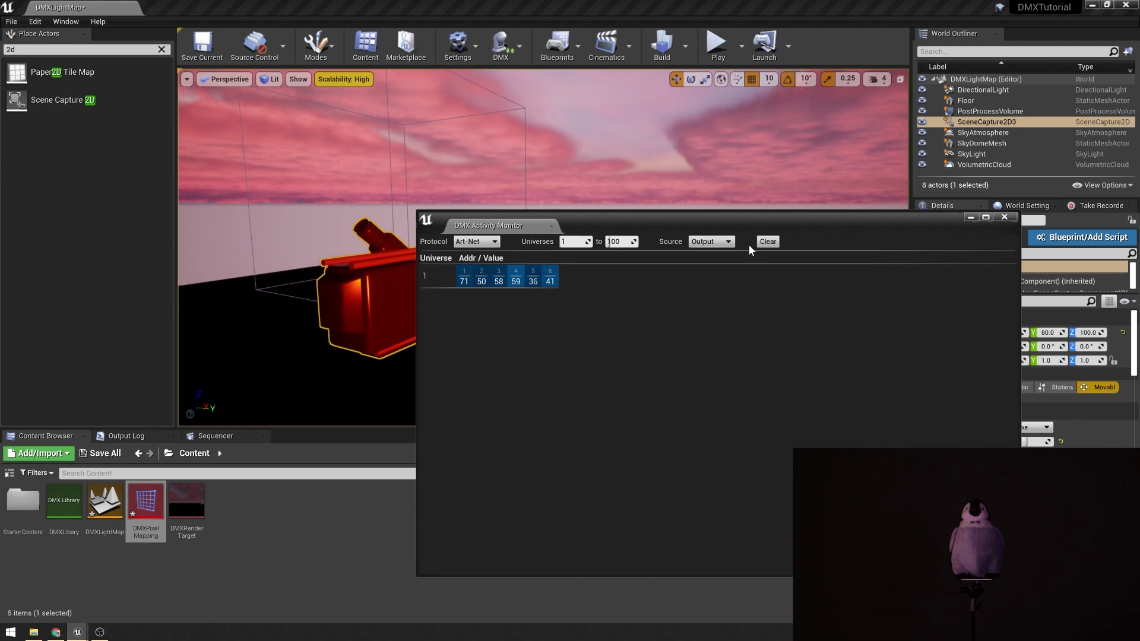
{"action": "left_click_drag", "start_coordinate": [618, 218], "coordinate": [790, 159]}
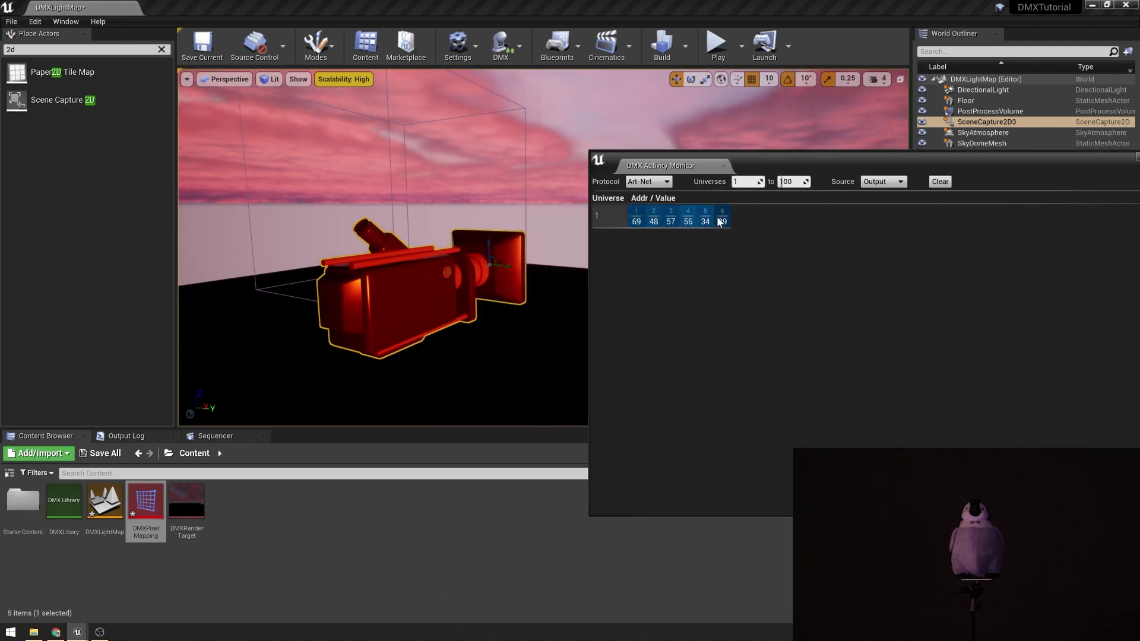
{"action": "left_click_drag", "start_coordinate": [1125, 161], "coordinate": [925, 198]}
{"action": "left_click", "coordinate": [940, 196]}
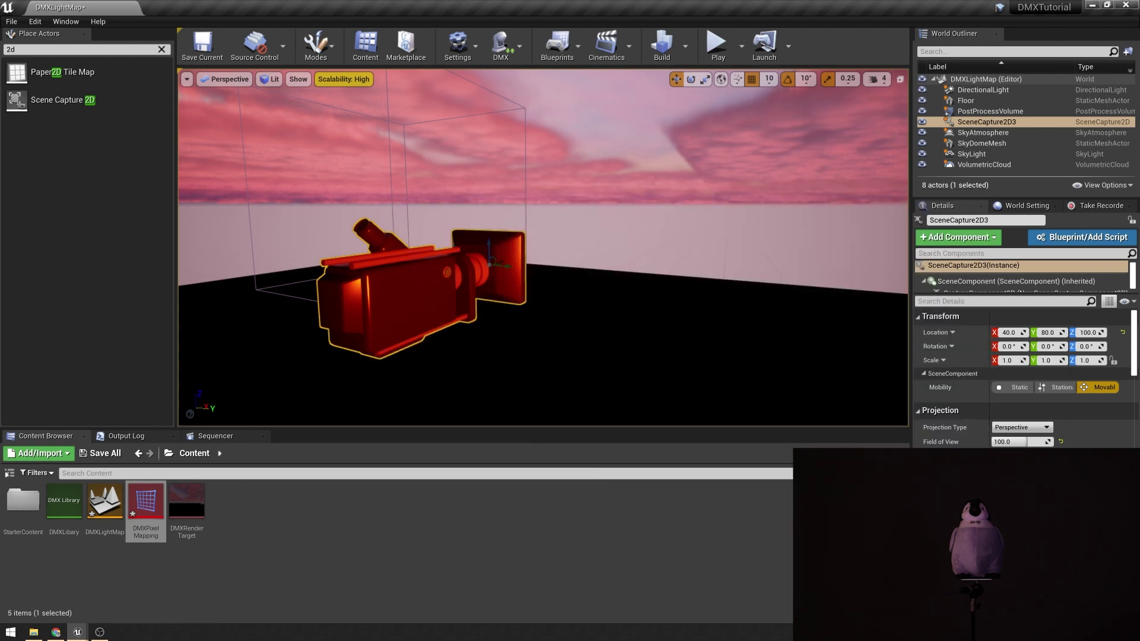
- Rotate the sun up to daylight and back down to a red sunset to compare the fixture response
{"action": "key", "text": "w"}
{"action": "right_click_drag", "start_coordinate": [543, 249], "coordinate": [567, 247]}
{"action": "key", "text": "ctrl+l"}
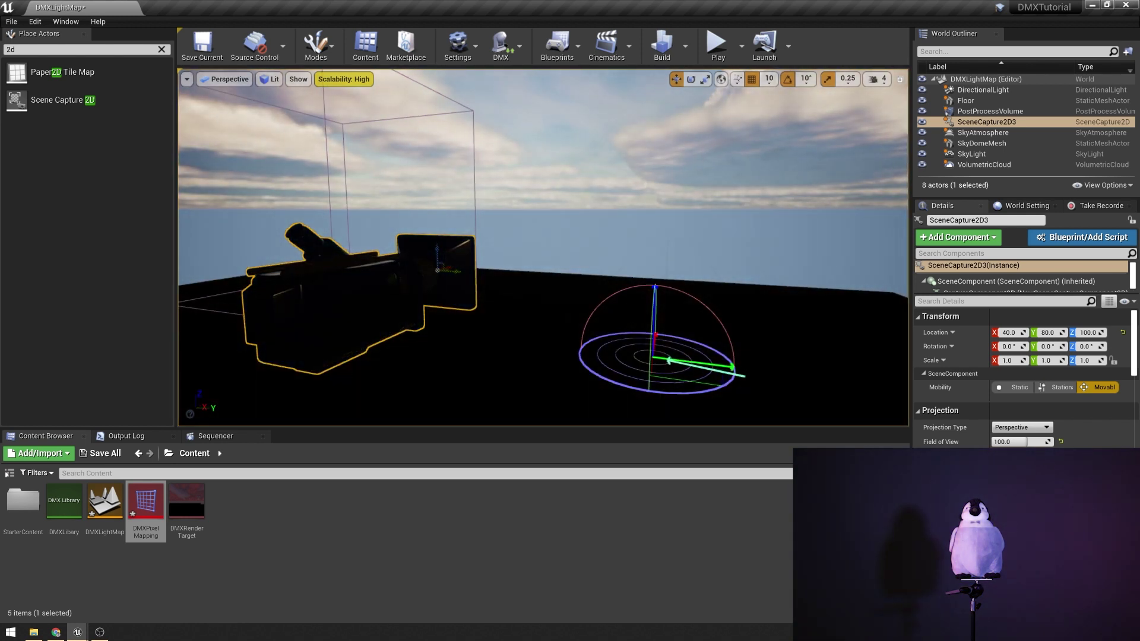
{"action": "left_click", "coordinate": [543, 357]}
{"action": "mouse_move", "coordinate": [543, 356]}
{"action": "right_mouse_down"}
{"action": "mouse_move", "coordinate": [555, 368]}
{"action": "mouse_move", "coordinate": [523, 364]}
{"action": "right_mouse_up"}
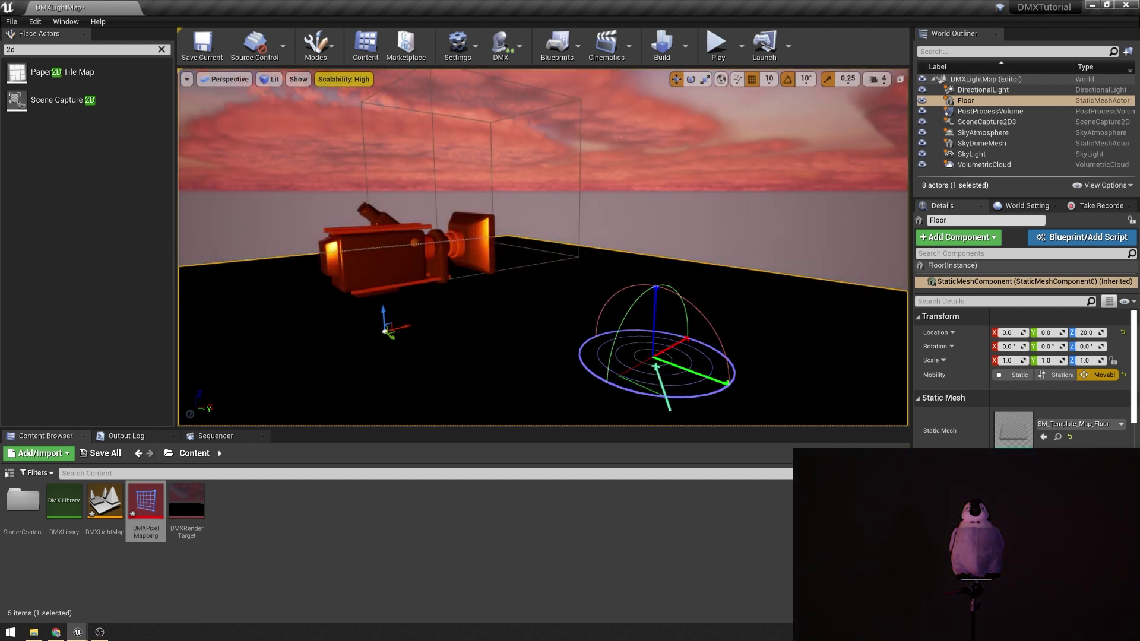
- Tilt SceneCapture2D3 up toward the clouds to a Y rotation of 20°, then rotate the sun to brighten the sunset sky
{"action": "left_click", "coordinate": [380, 290]}
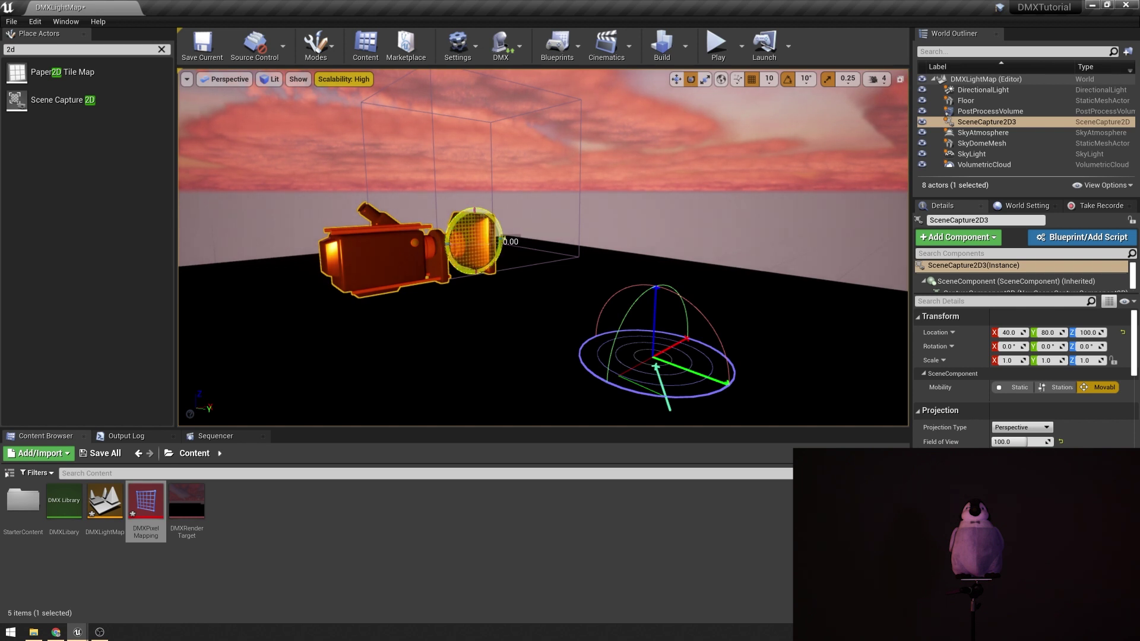
{"action": "left_click_drag", "start_coordinate": [454, 220], "coordinate": [448, 229]}
{"action": "right_click_drag", "start_coordinate": [448, 229], "coordinate": [451, 224]}
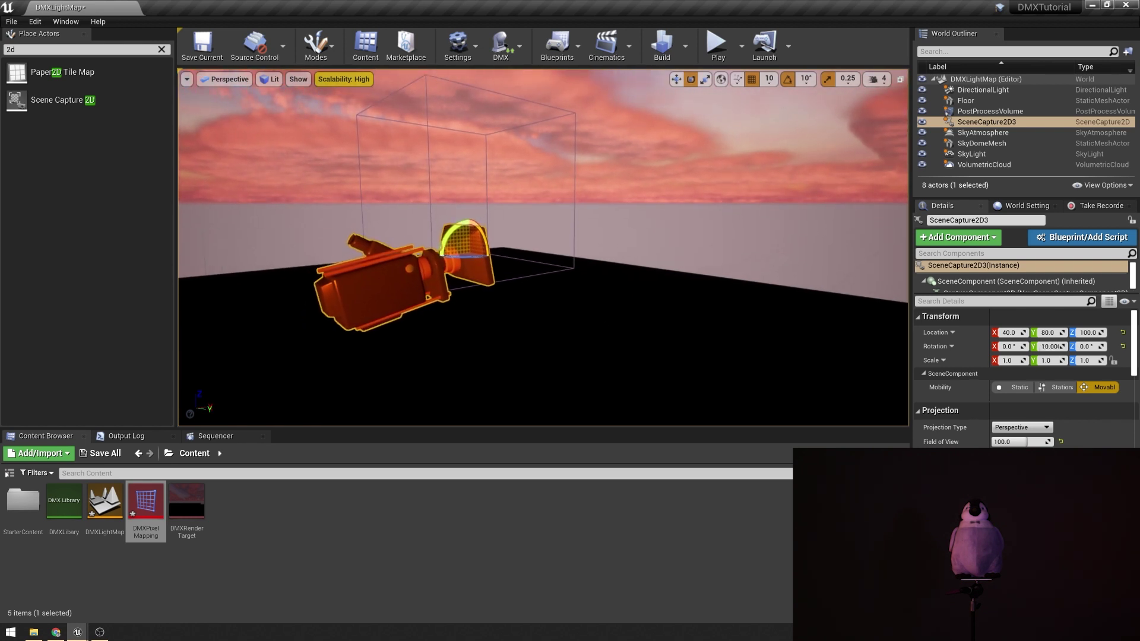
{"action": "left_click_drag", "start_coordinate": [455, 235], "coordinate": [449, 244]}
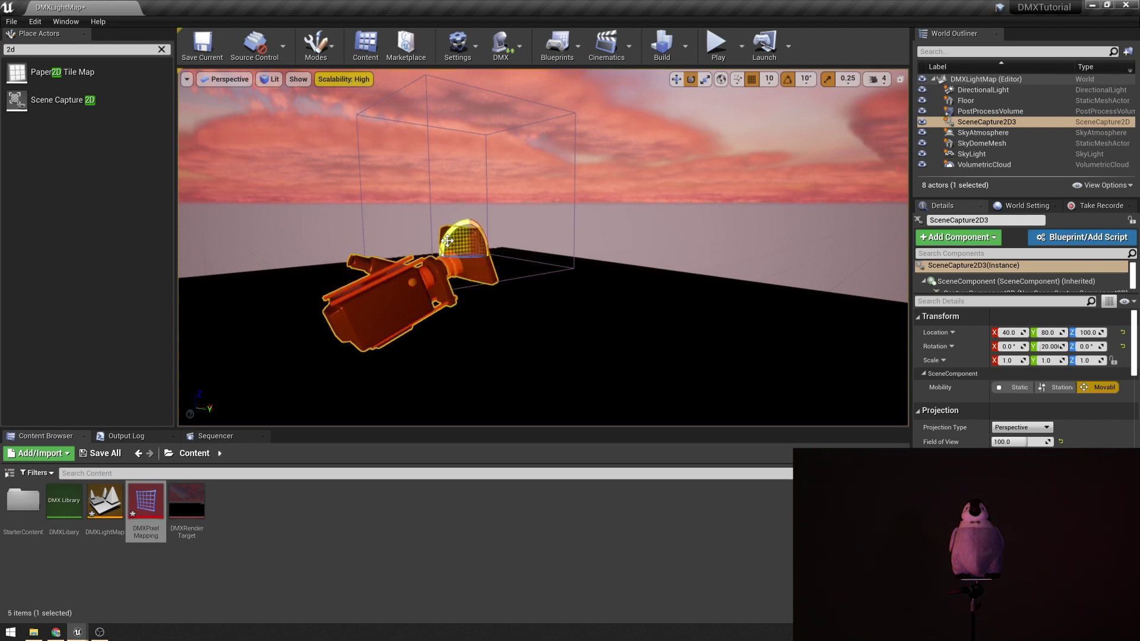
{"action": "right_click_drag", "start_coordinate": [448, 240], "coordinate": [441, 236]}
{"action": "key", "text": "ctrl+l"}
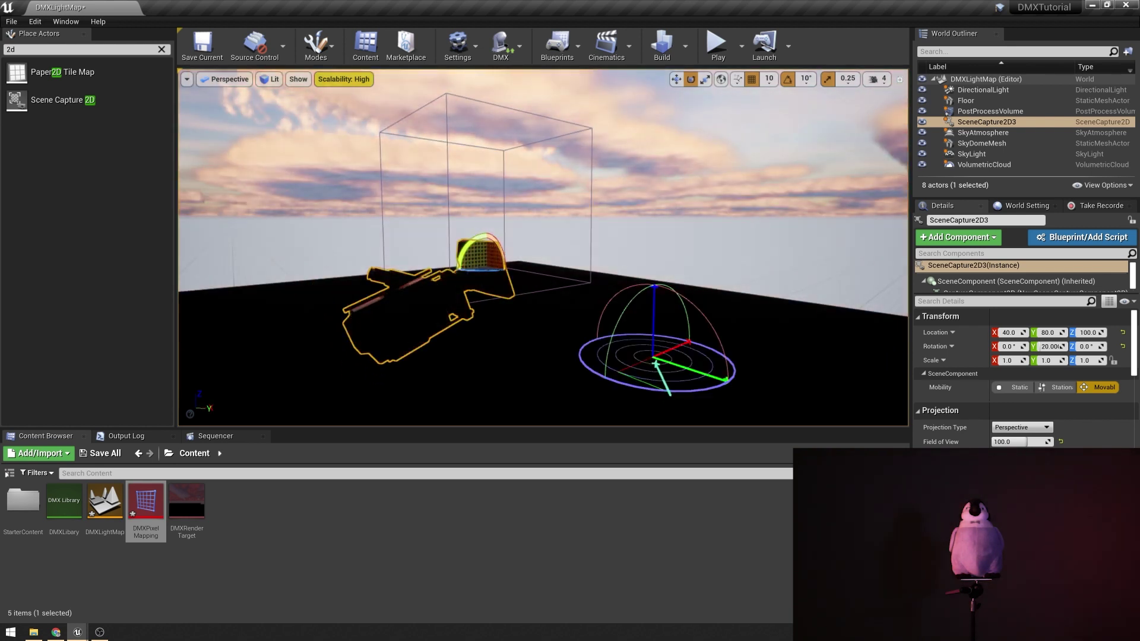
{"action": "left_click", "coordinate": [543, 296], "text": "ctrl"}
{"action": "right_click_drag", "start_coordinate": [542, 296], "coordinate": [543, 304]}
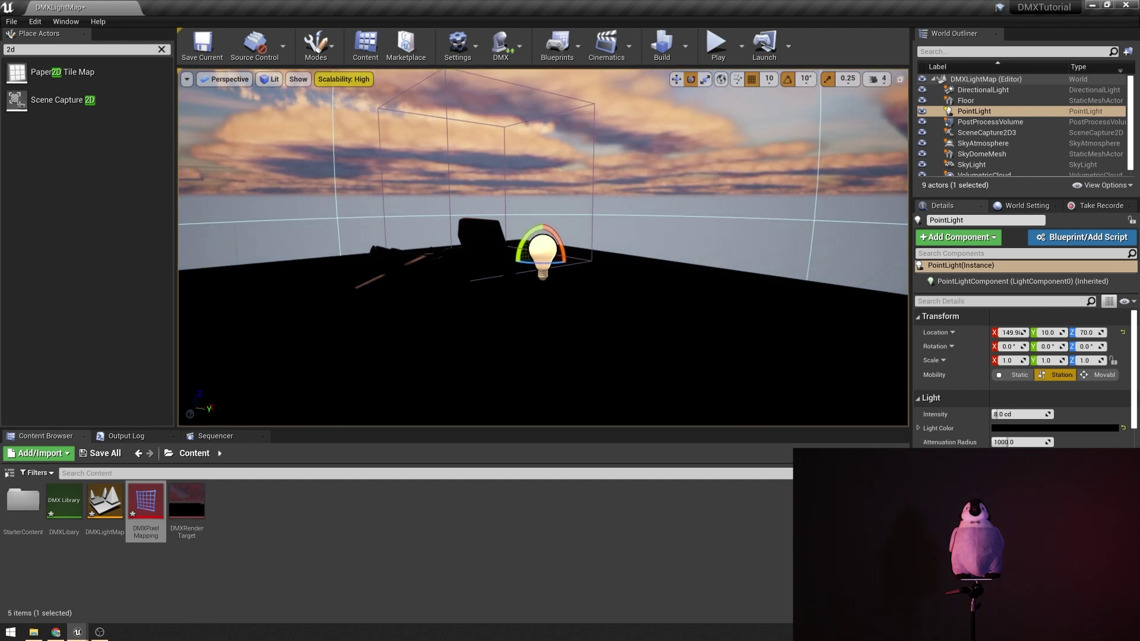
{"action": "right_click_drag", "start_coordinate": [543, 304], "coordinate": [555, 310]}
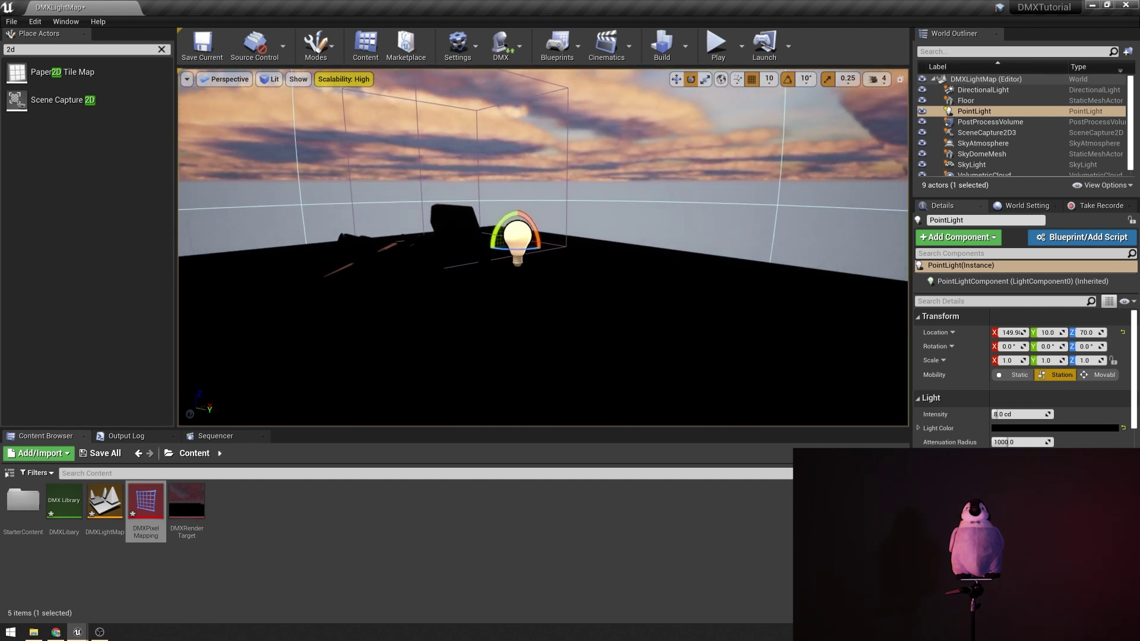
{"action": "key", "text": "Delete"}
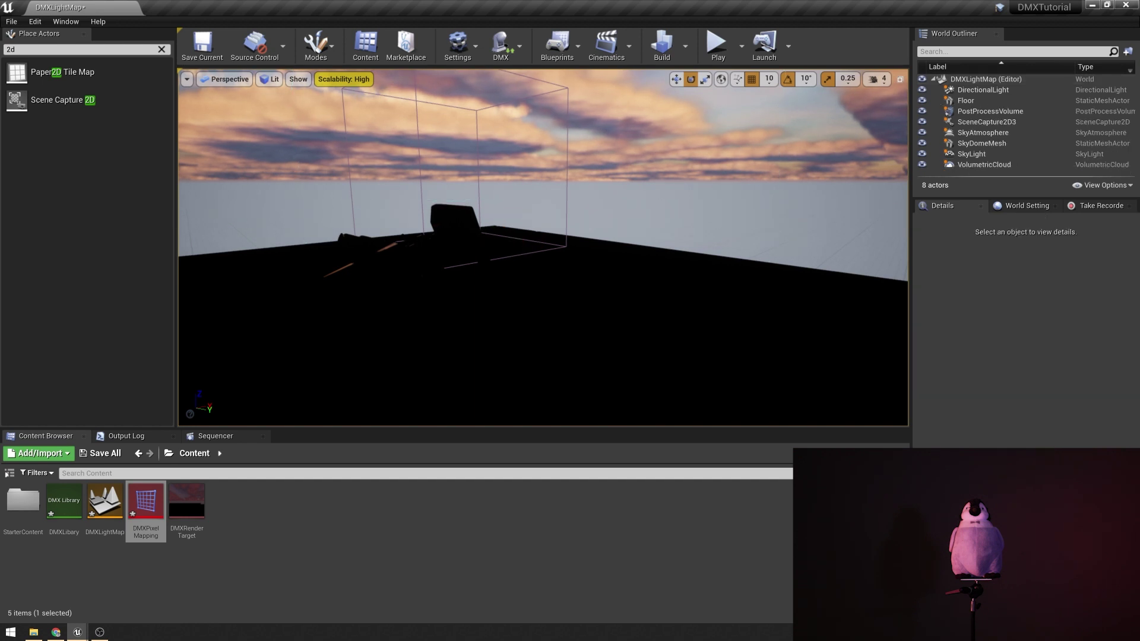
- Rotate the sun through dusk and back up to full daylight so the sky and floor are brightly lit
{"action": "key", "text": "ctrl+l"}
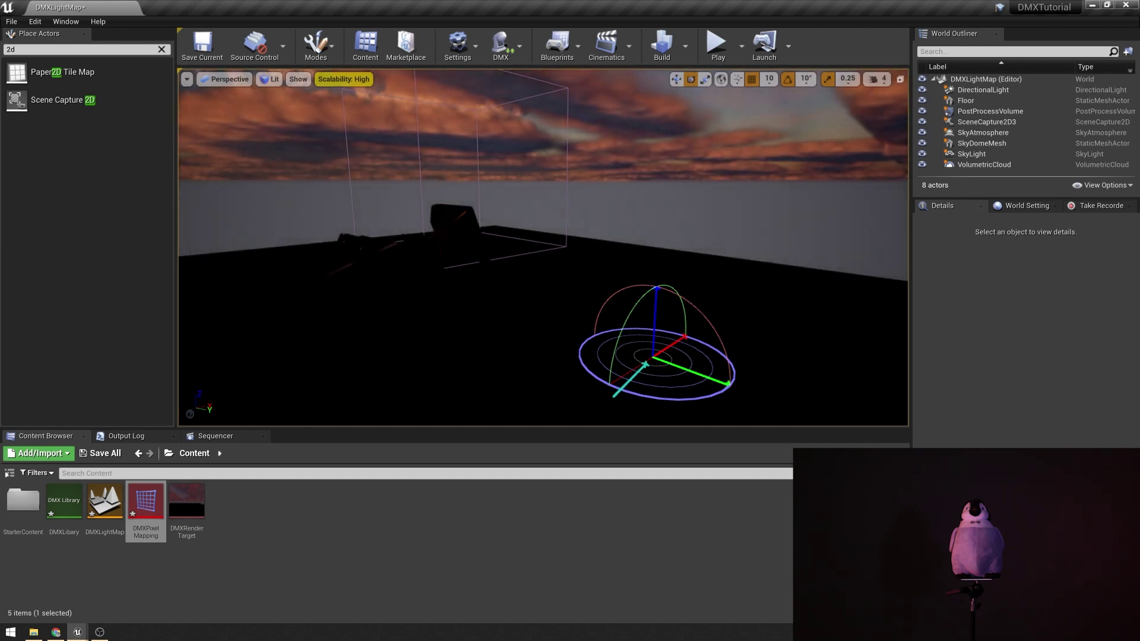
{"action": "right_click_drag", "start_coordinate": [543, 247], "coordinate": [508, 250]}
{"action": "key", "text": "w"}
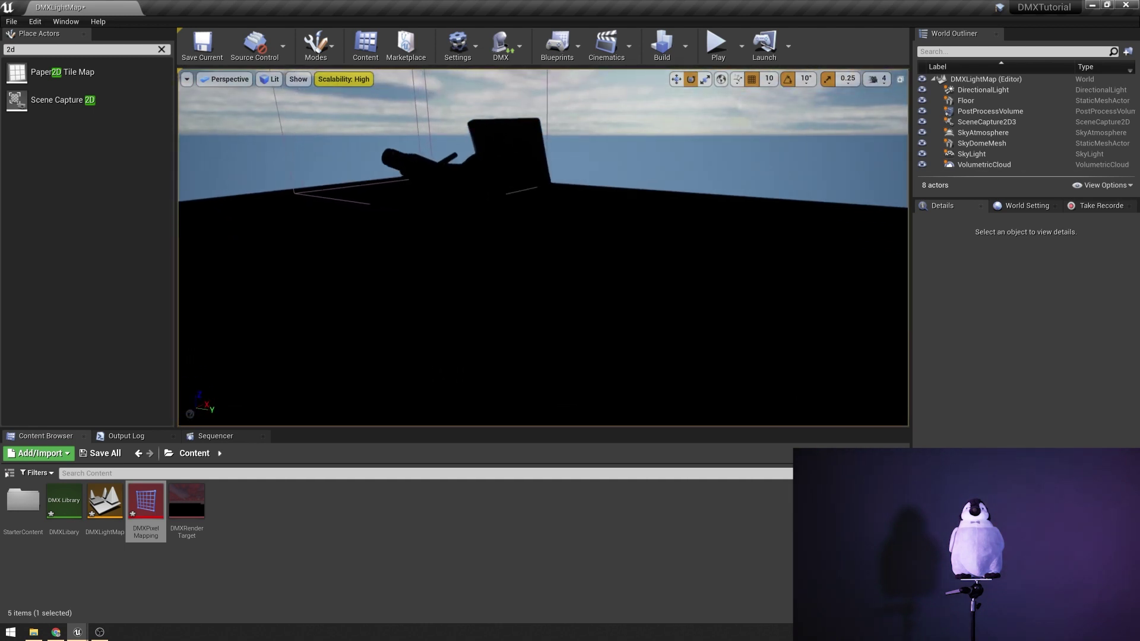
{"action": "key", "text": "ctrl+l"}
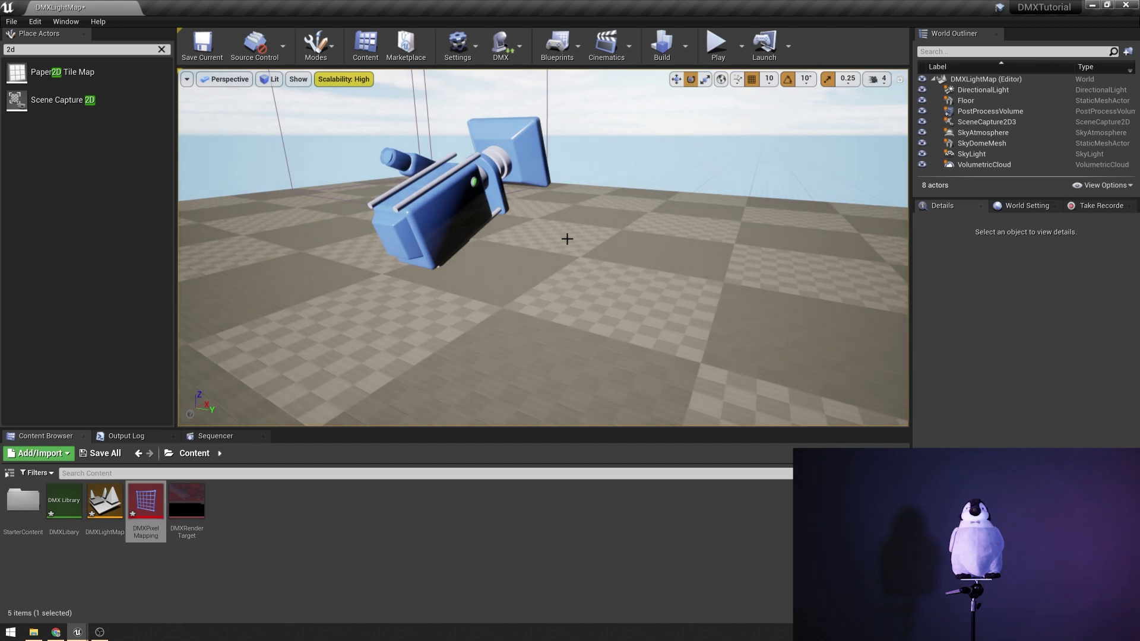
- Open the project settings and go to the DMX Plugin configuration
{"action": "left_click", "coordinate": [457, 48]}
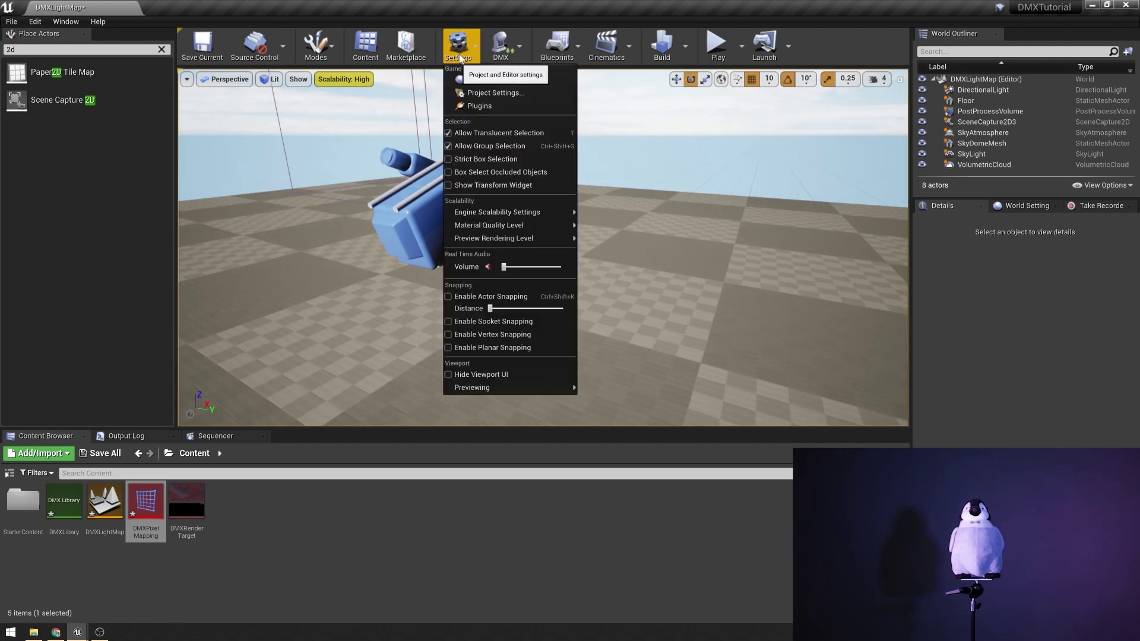
{"action": "left_click", "coordinate": [478, 96]}
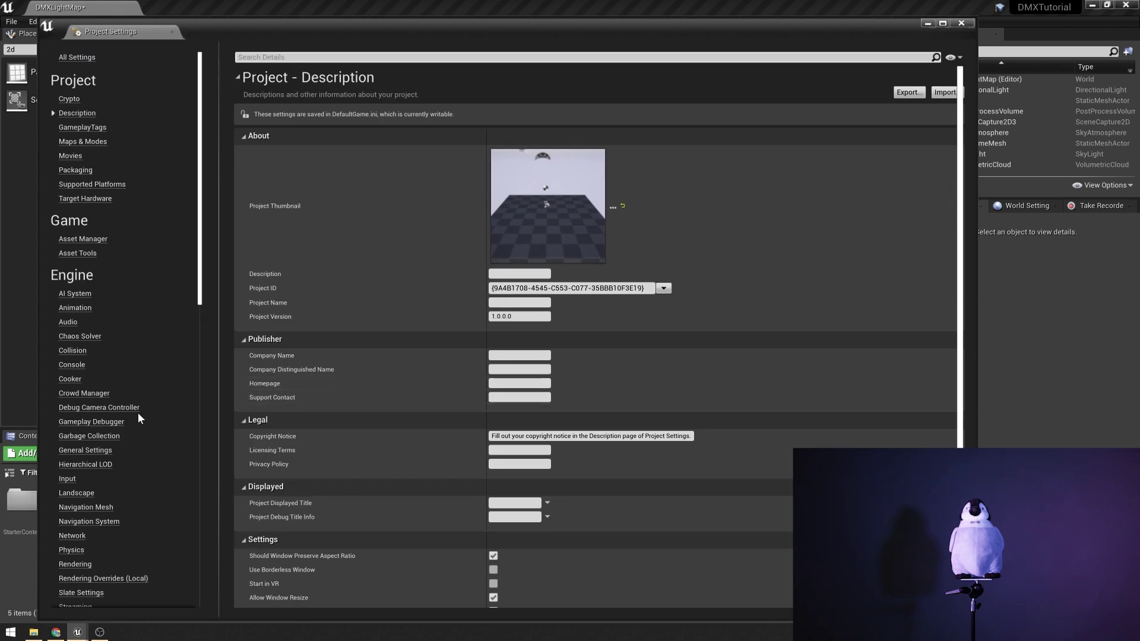
{"action": "scroll", "coordinate": [138, 413], "scroll_direction": "down", "scroll_amount": 10}
{"action": "scroll", "coordinate": [76, 597], "scroll_direction": "down", "scroll_amount": 4}
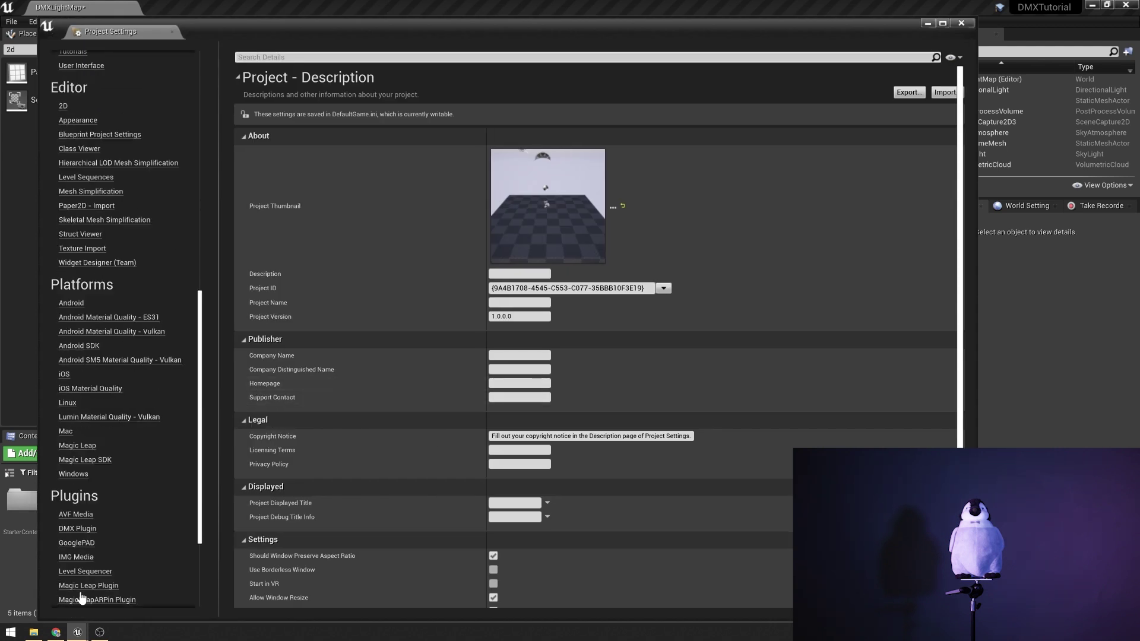
{"action": "left_click", "coordinate": [77, 530]}
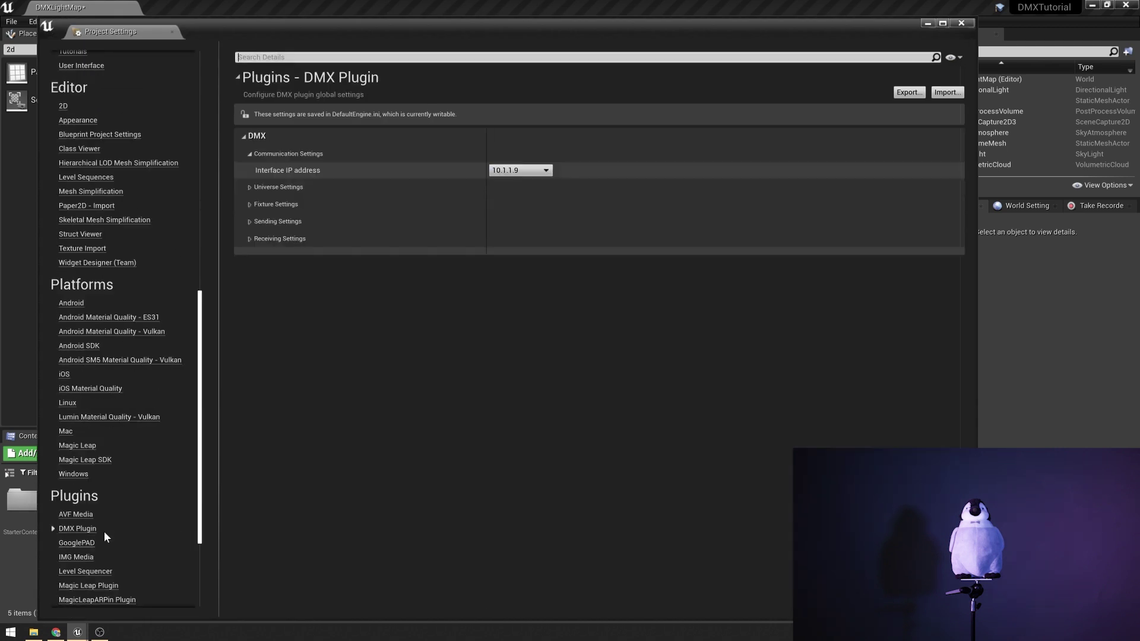
- Expand the universe, fixture and sending settings, set the Sending Refresh Rate to 40, and return to the level viewport
{"action": "left_click", "coordinate": [249, 187]}
{"action": "left_click", "coordinate": [249, 232]}
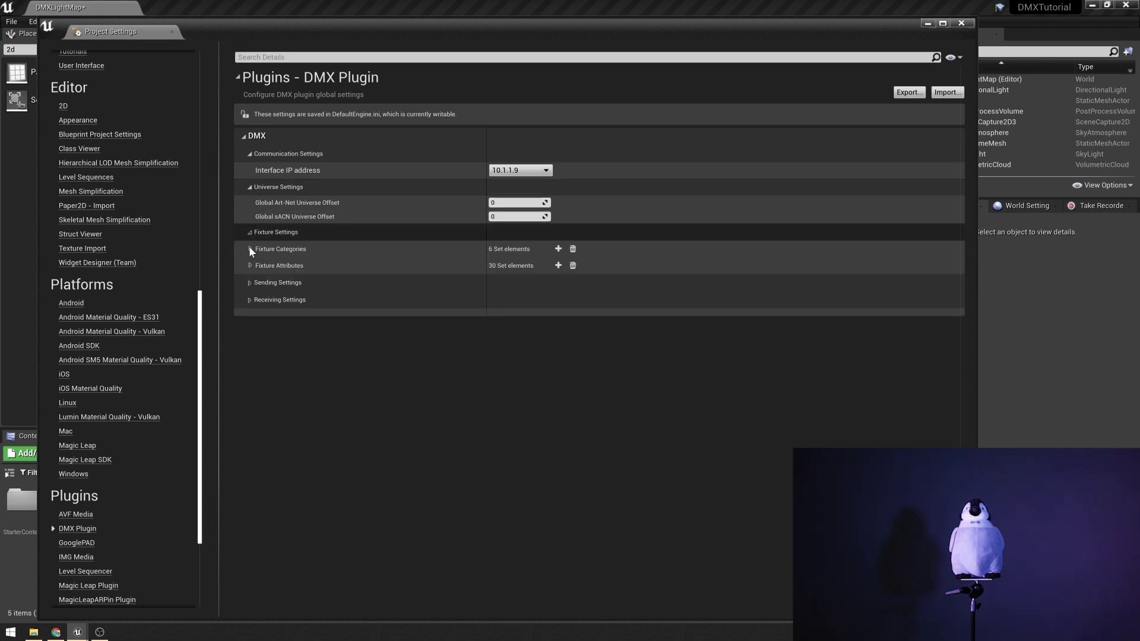
{"action": "left_click", "coordinate": [249, 283]}
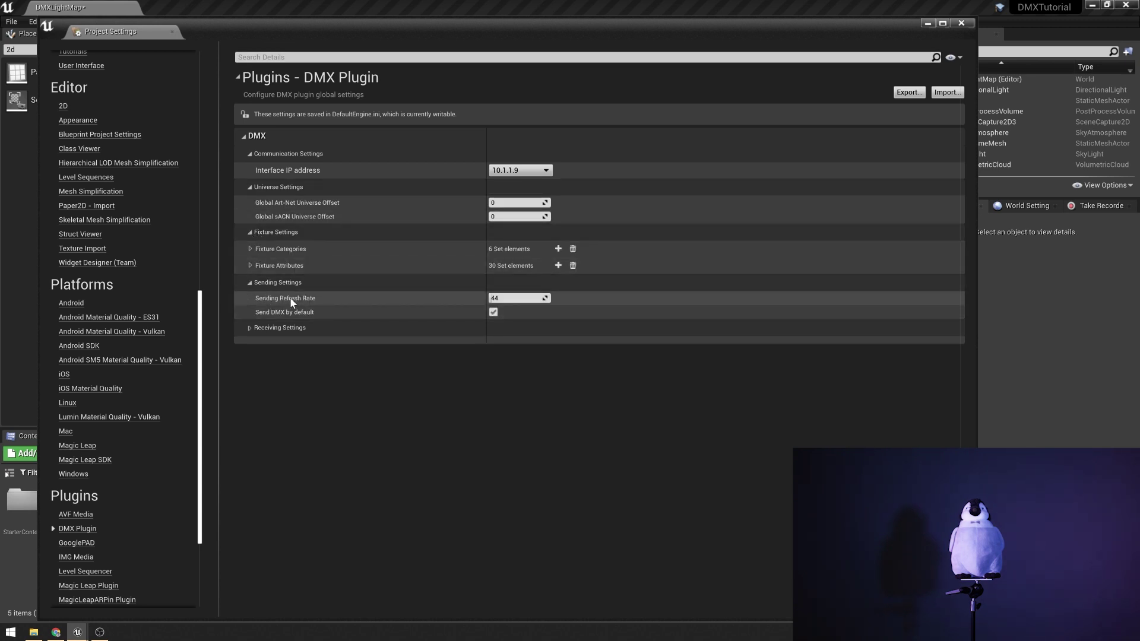
{"action": "mouse_move", "coordinate": [266, 303]}
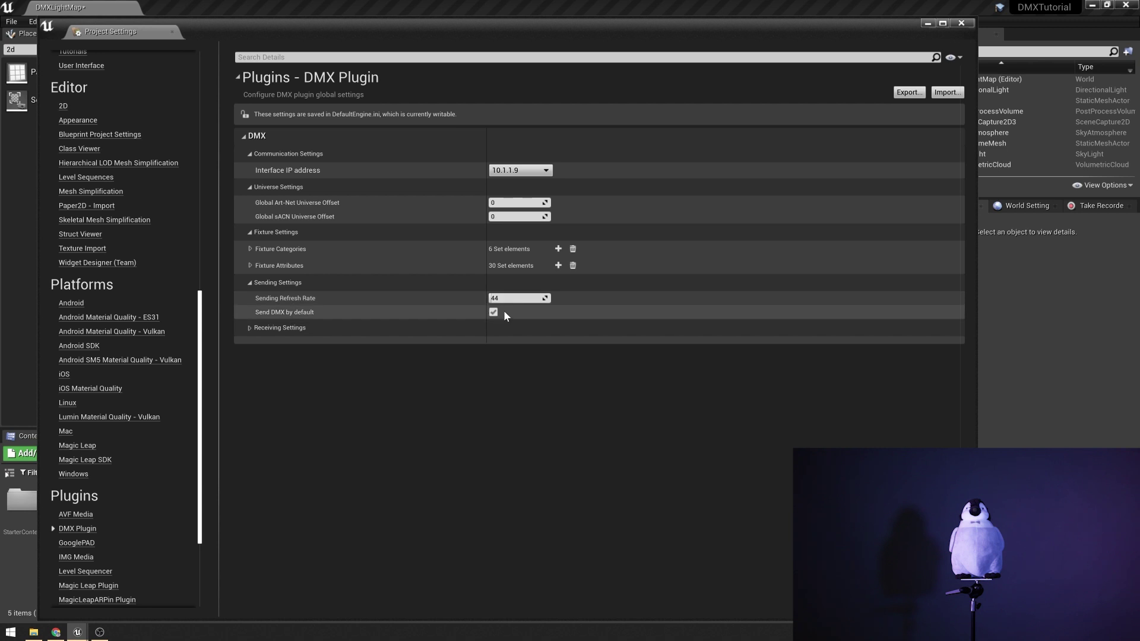
{"action": "left_click", "coordinate": [518, 300]}
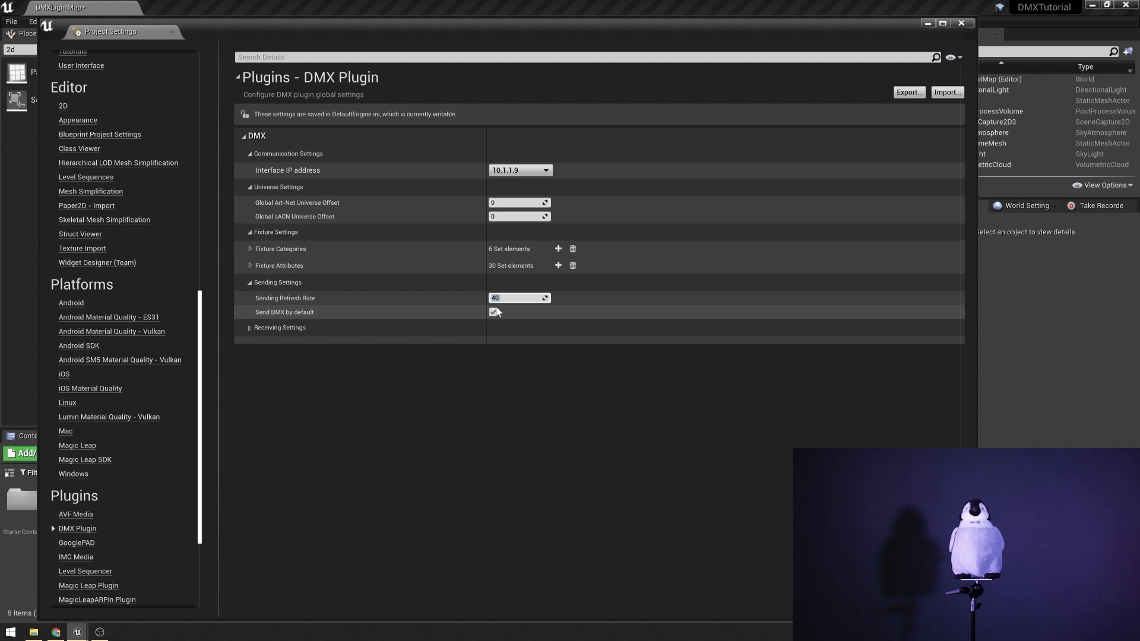
{"action": "left_click", "coordinate": [476, 409]}
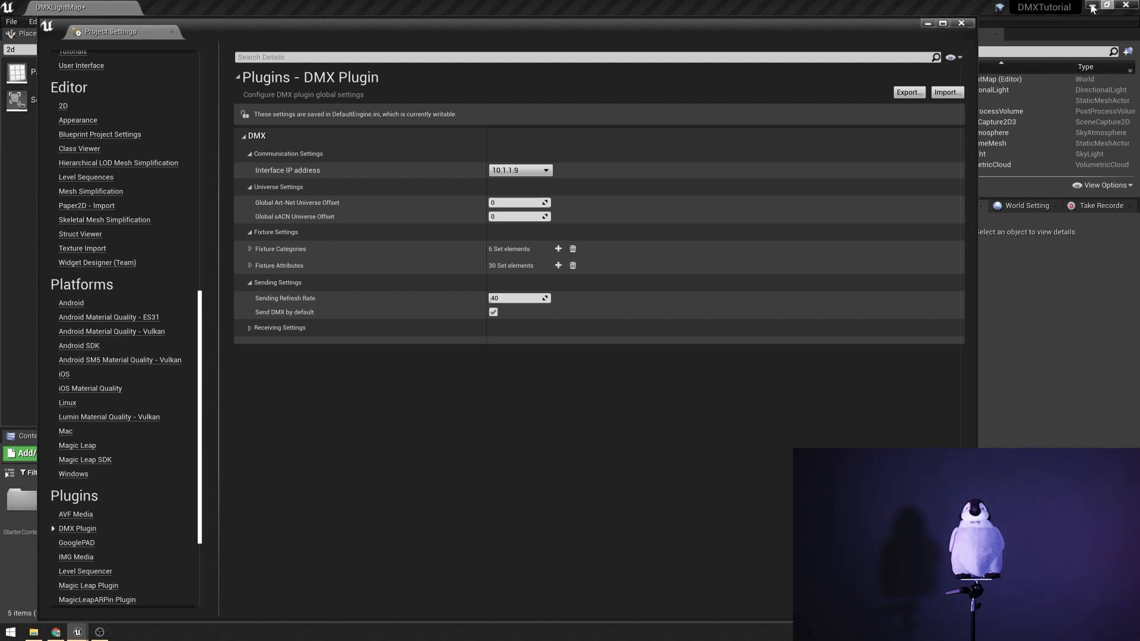
{"action": "left_click", "coordinate": [928, 24]}
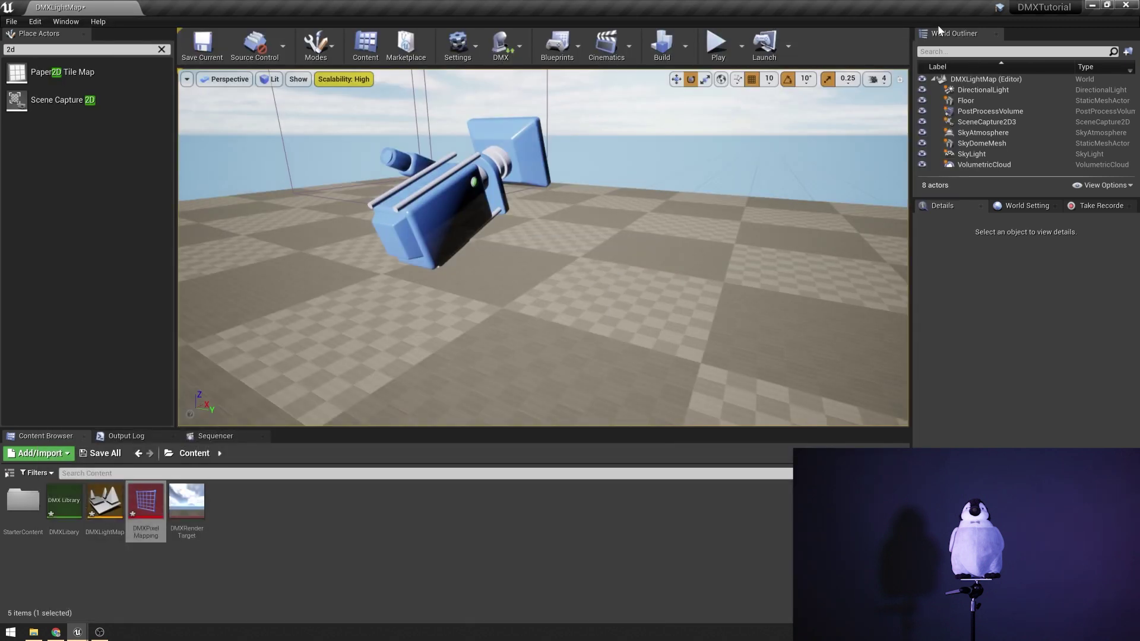
{"action": "right_click_drag", "start_coordinate": [632, 180], "coordinate": [567, 181]}
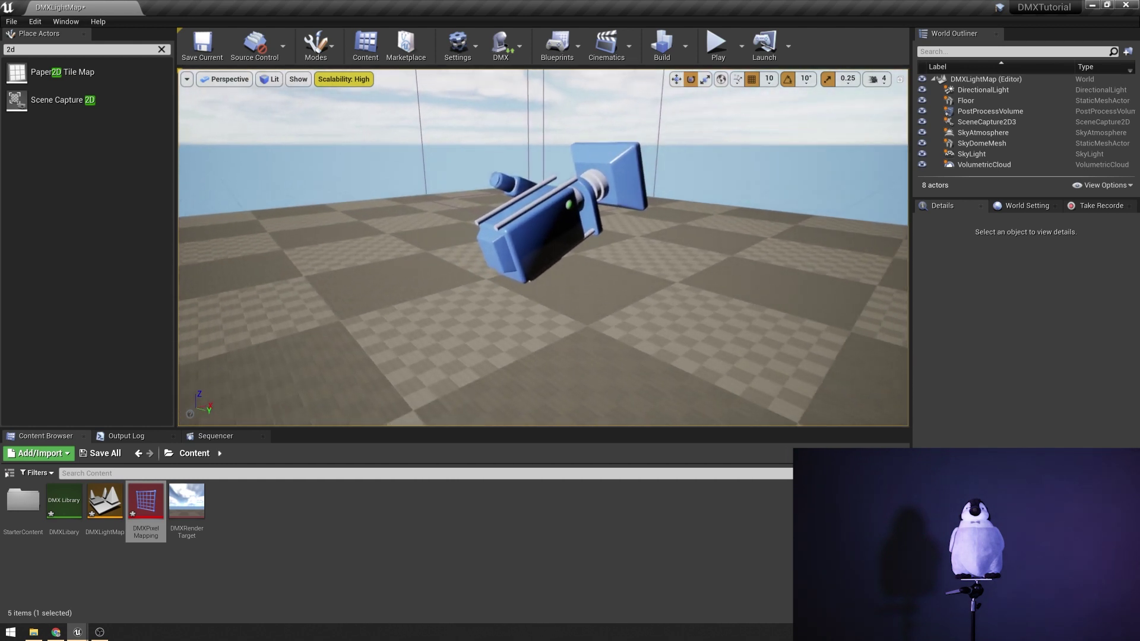
- Open the Particles folder inside the StarterContent folder
{"action": "mouse_move", "coordinate": [630, 251]}
{"action": "right_mouse_down"}
{"action": "mouse_move", "coordinate": [662, 233]}
{"action": "mouse_move", "coordinate": [648, 247]}
{"action": "right_mouse_up"}
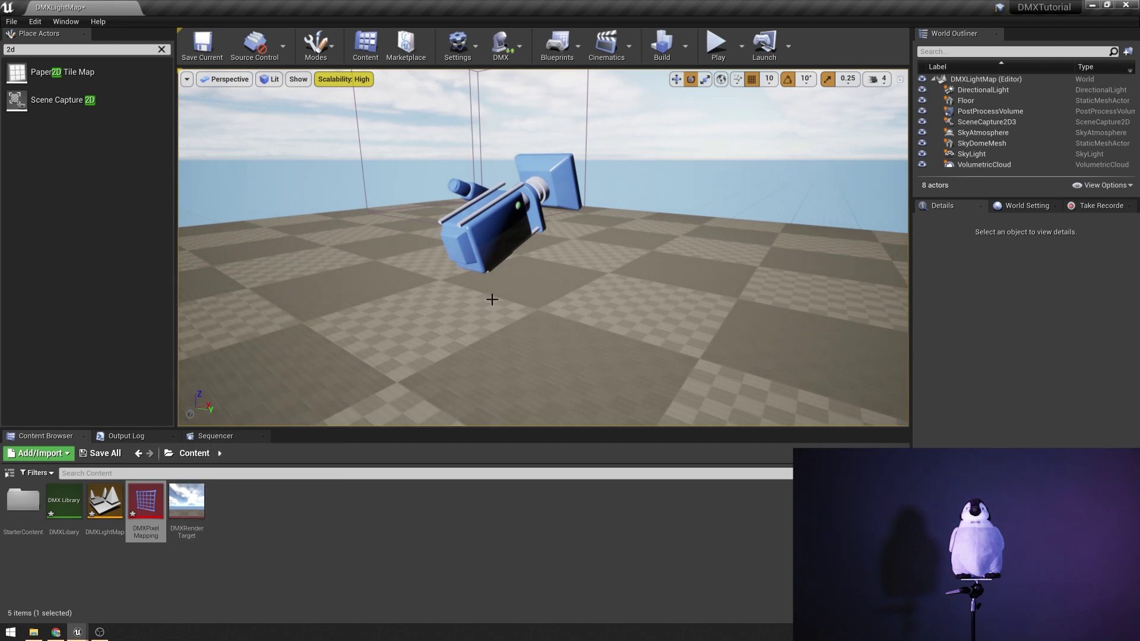
{"action": "right_click_drag", "start_coordinate": [277, 307], "coordinate": [244, 407]}
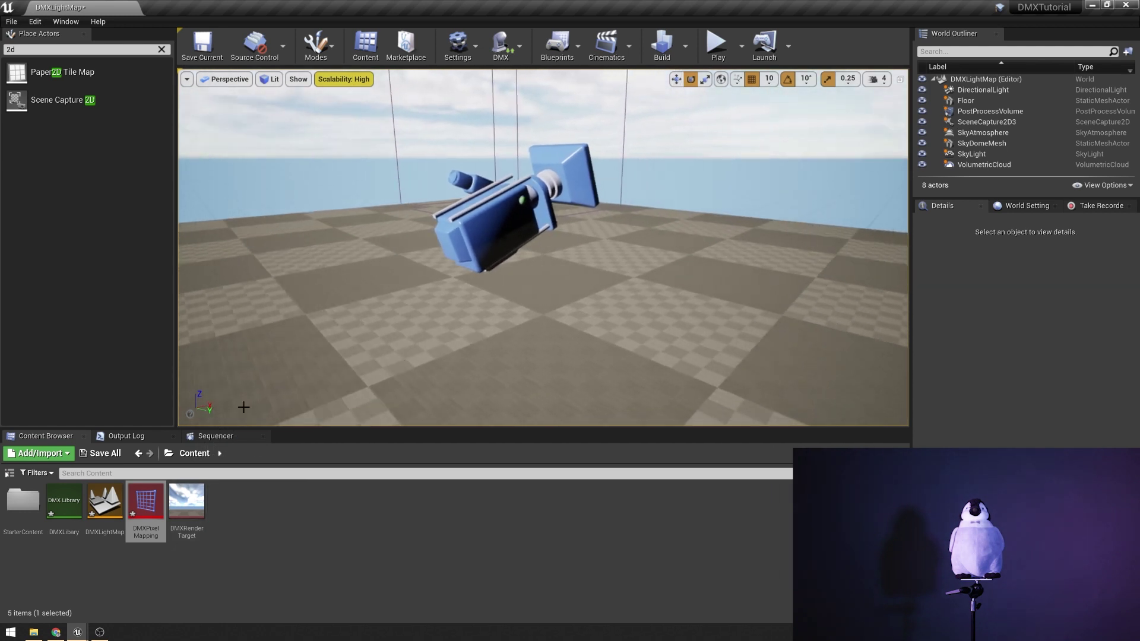
{"action": "double_click", "coordinate": [12, 504]}
{"action": "left_click", "coordinate": [270, 521]}
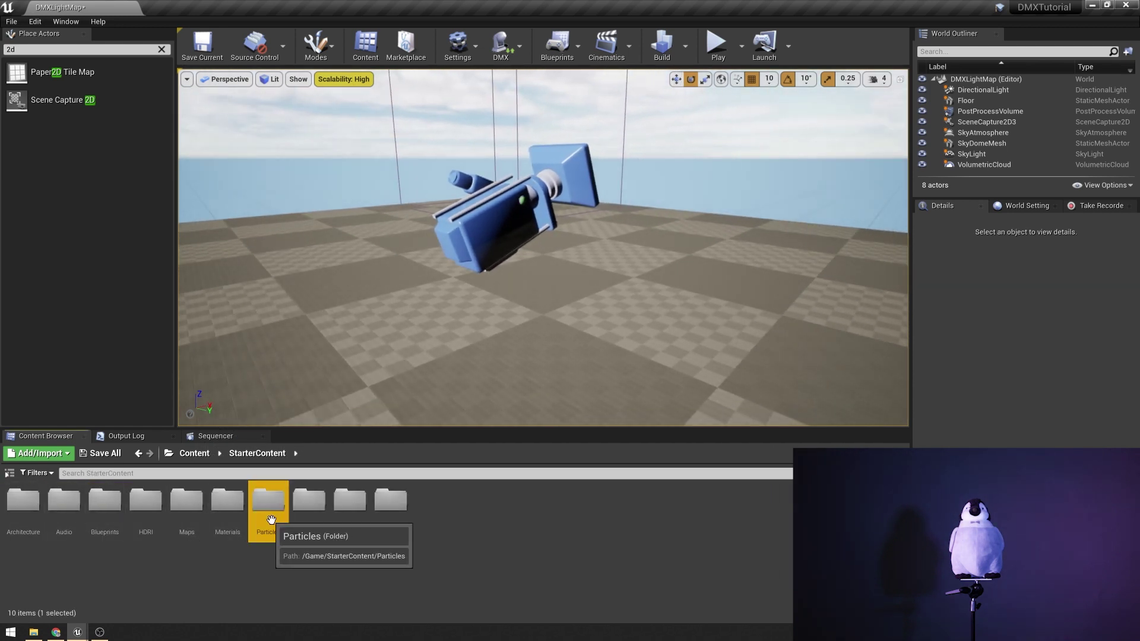
{"action": "double_click", "coordinate": [268, 505]}
- Rotate the sun until the sky is dark and place the P_Fire particle emitter on the floor ahead of the capture camera
{"action": "right_click_drag", "start_coordinate": [261, 178], "coordinate": [638, 215]}
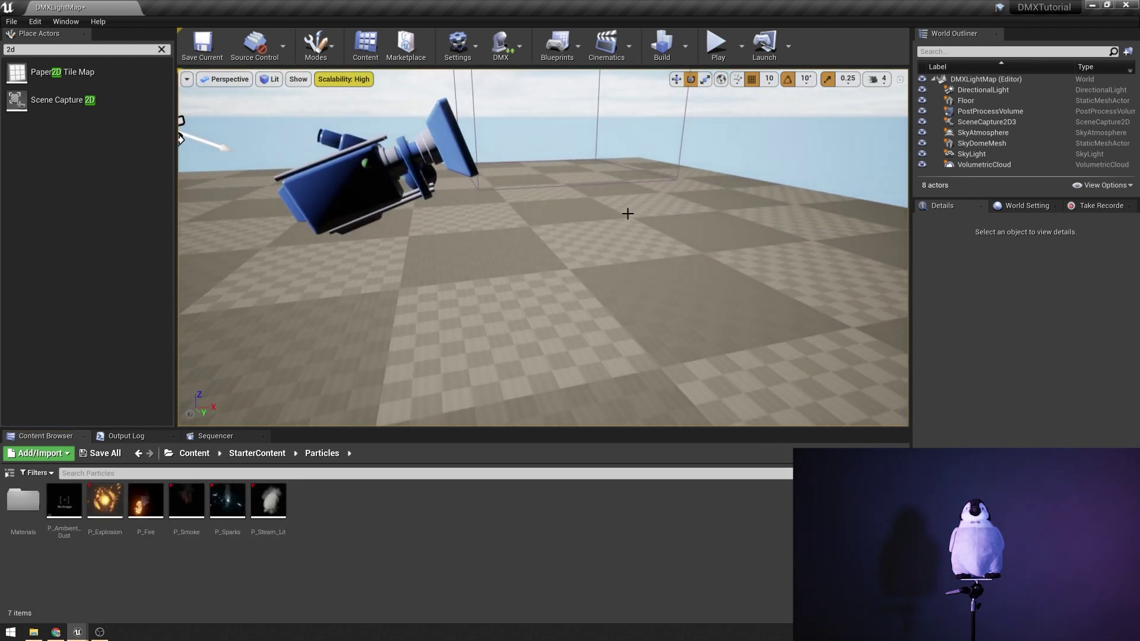
{"action": "key", "text": "ctrl+l"}
{"action": "left_click_drag", "start_coordinate": [147, 500], "coordinate": [608, 229]}
{"action": "key", "text": "f"}
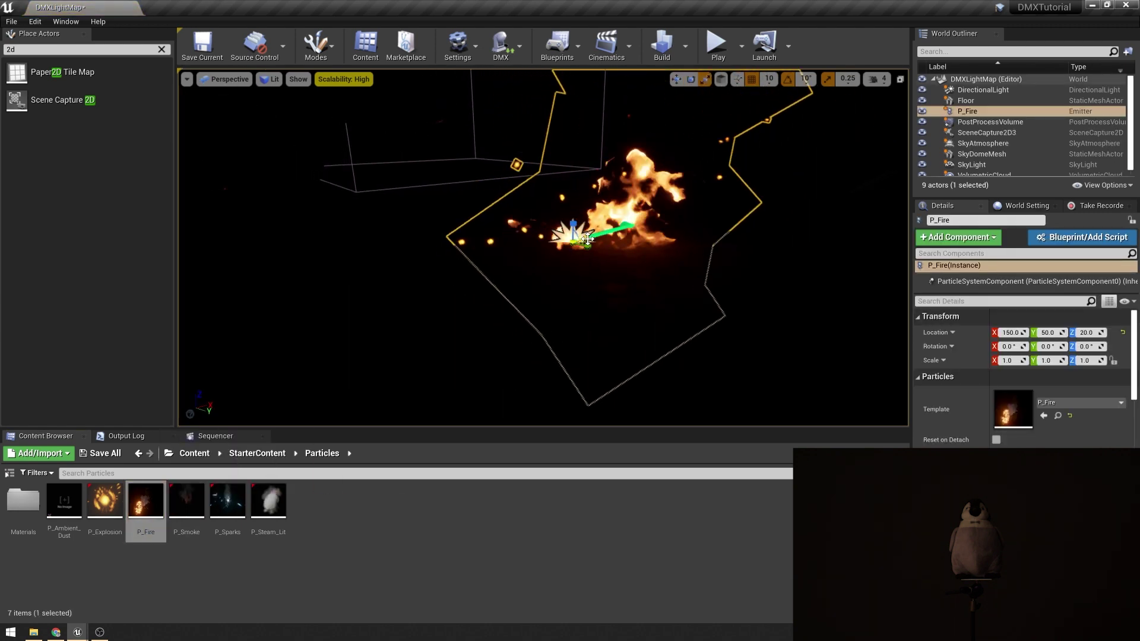
- Move the P_Fire emitter to a Y location of 80
{"action": "key", "text": "w"}
{"action": "left_click_drag", "start_coordinate": [587, 244], "coordinate": [629, 256]}
{"action": "right_click_drag", "start_coordinate": [629, 256], "coordinate": [588, 232]}
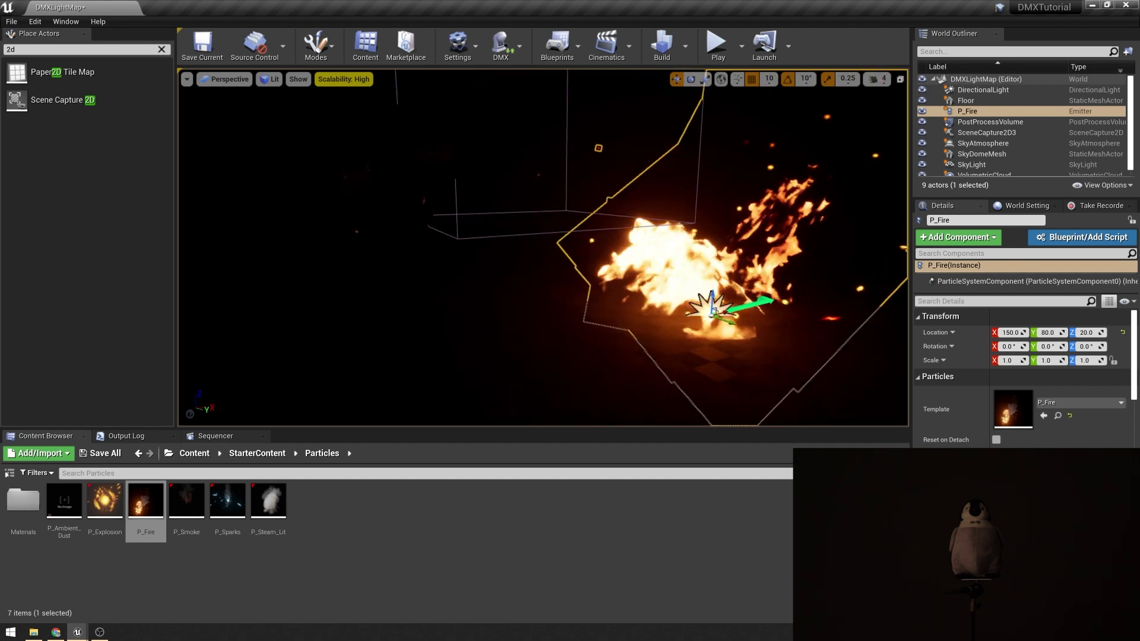
- Tilt SceneCapture2D3 down toward the fire to a Y rotation of about -10°
{"action": "double_click", "coordinate": [986, 133]}
{"action": "key", "text": "e"}
{"action": "left_click_drag", "start_coordinate": [460, 137], "coordinate": [460, 291]}
{"action": "key", "text": "w"}
{"action": "key", "text": "e"}
{"action": "key", "text": "space"}
{"action": "key", "text": "space"}
{"action": "right_click_drag", "start_coordinate": [459, 291], "coordinate": [653, 306]}
{"action": "key", "text": "a"}
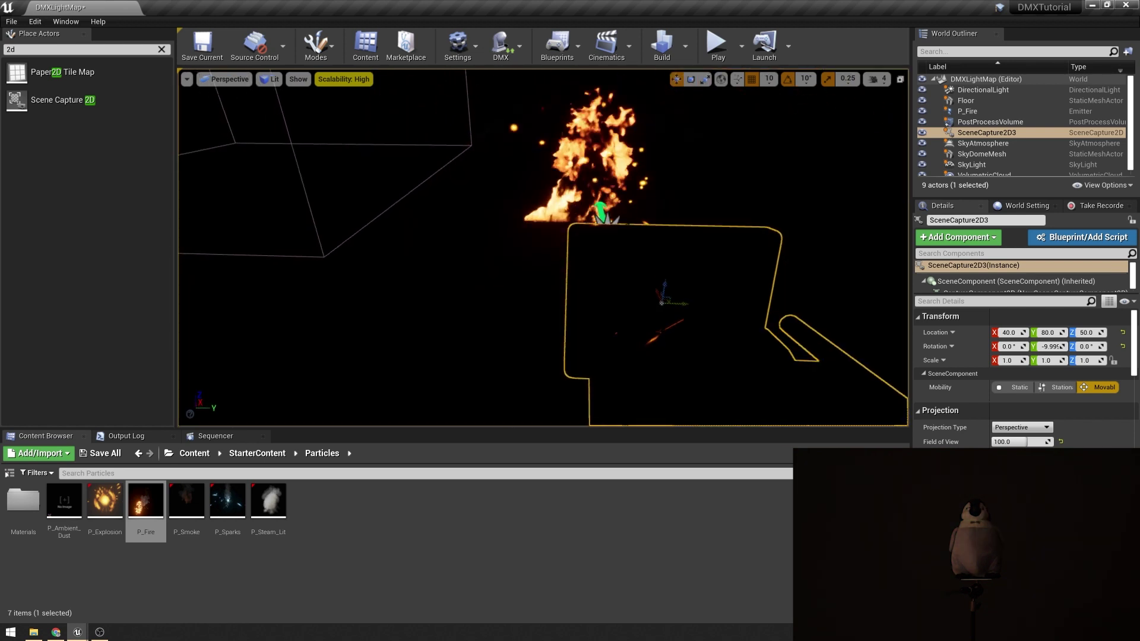
{"action": "key", "text": "a"}
{"action": "right_click_drag", "start_coordinate": [460, 290], "coordinate": [626, 306]}
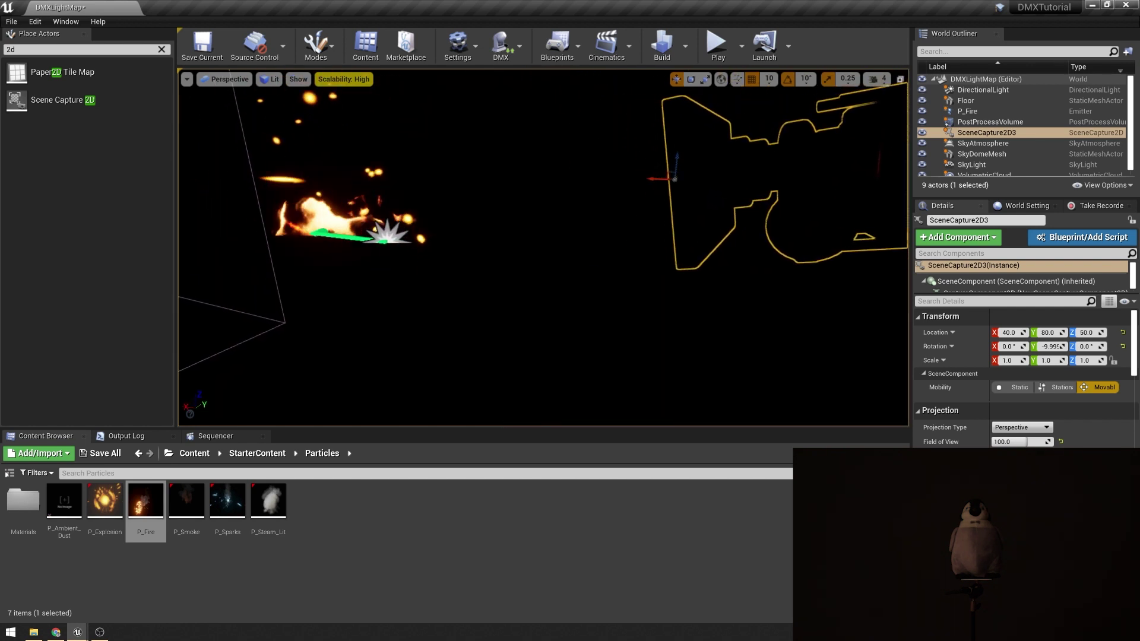
- Open the DMXPixelMapping asset from the Content folder, save it and return to the level
{"action": "left_click", "coordinate": [194, 453]}
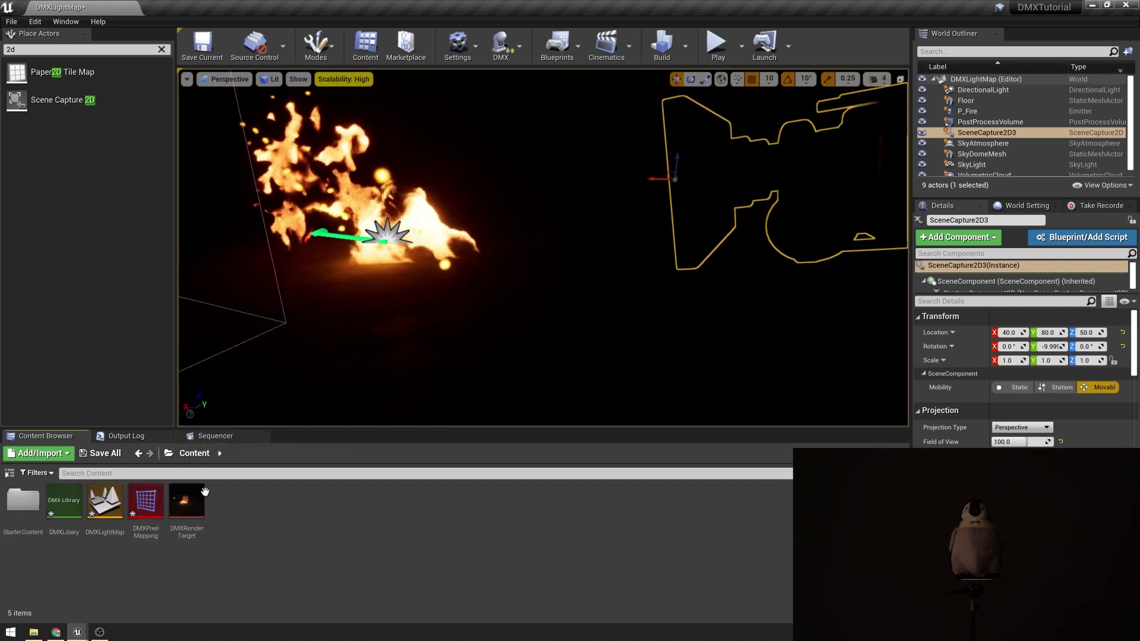
{"action": "double_click", "coordinate": [145, 502]}
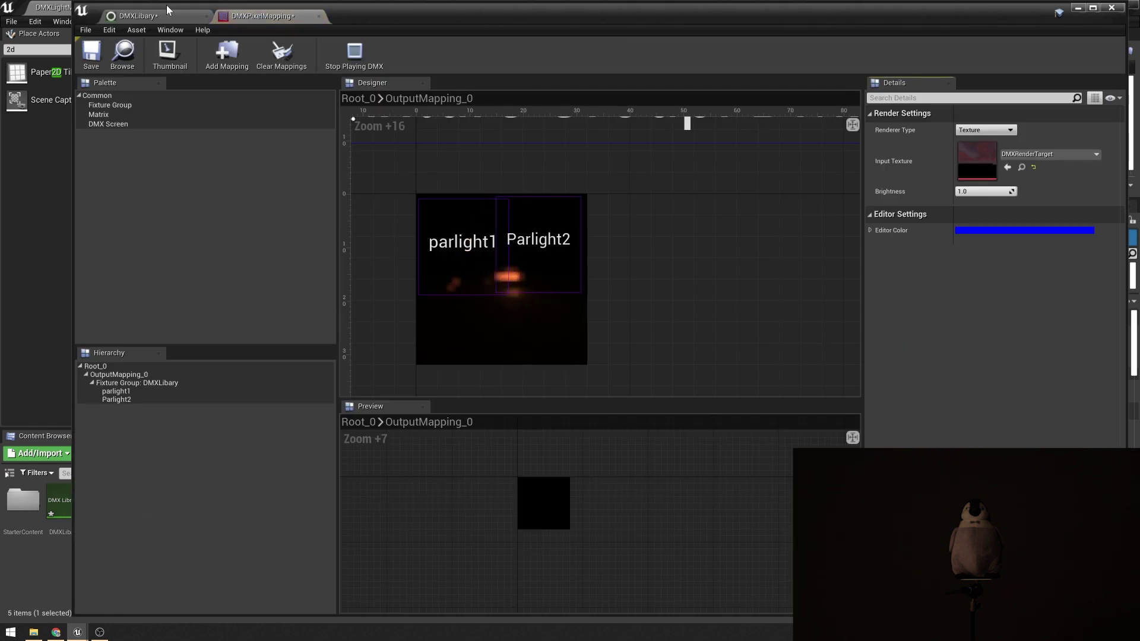
{"action": "left_click", "coordinate": [91, 56]}
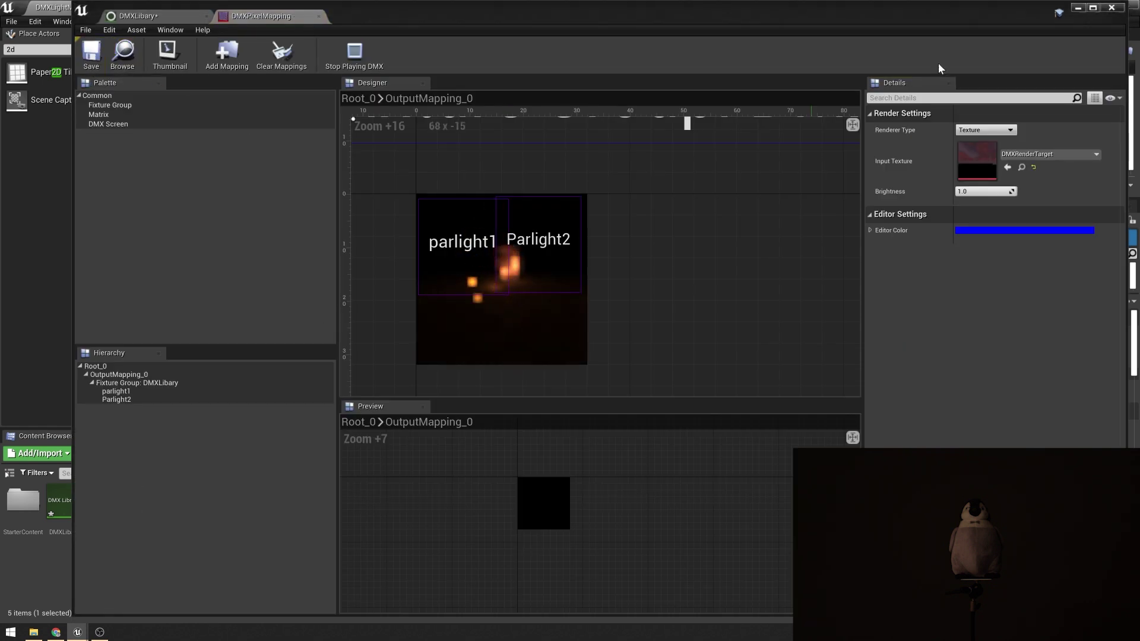
{"action": "left_click", "coordinate": [1078, 8]}
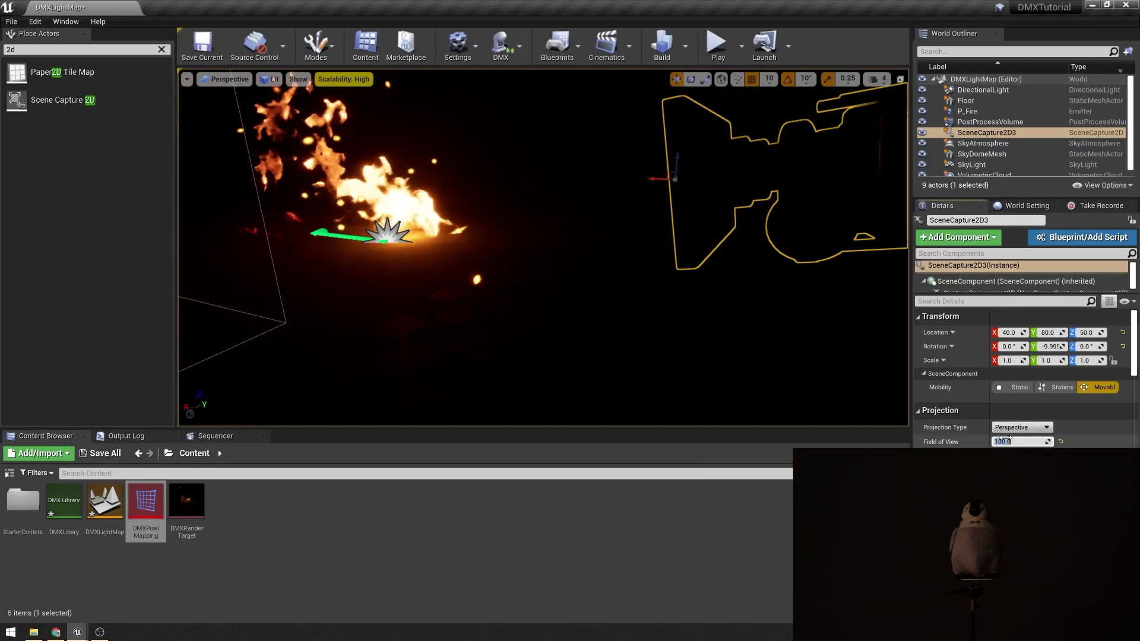
- Try fields of view of 80, 60 and 40 on SceneCapture2D3 to frame the fire more tightly
{"action": "type", "text": "80"}
{"action": "key", "text": "Return"}
{"action": "type", "text": "60"}
{"action": "key", "text": "Return"}
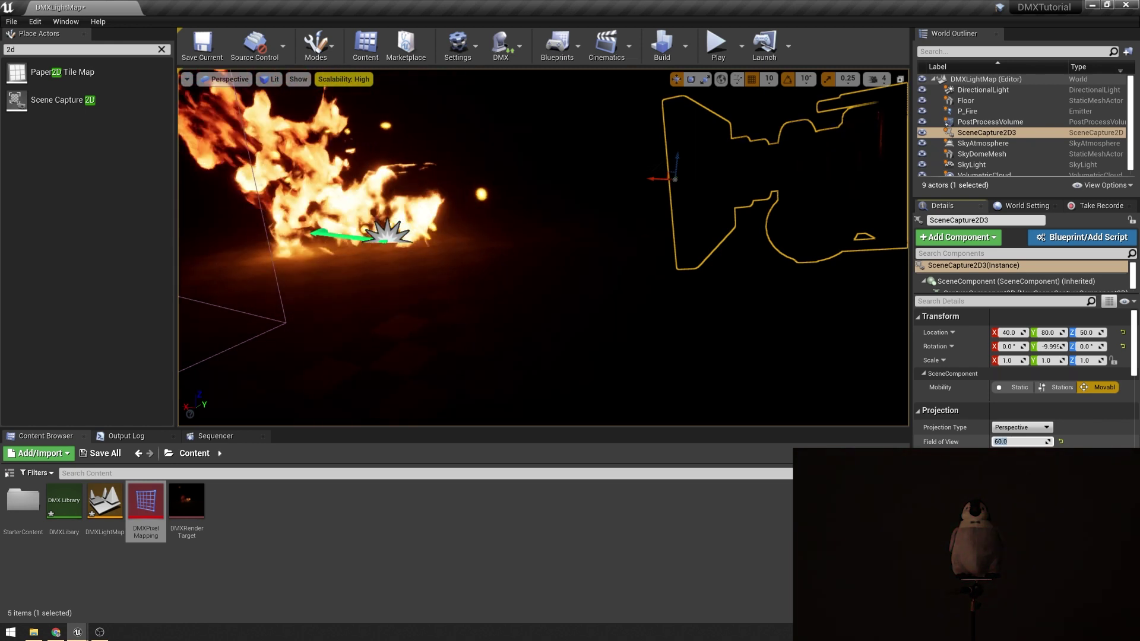
{"action": "type", "text": "40"}
{"action": "key", "text": "Return"}
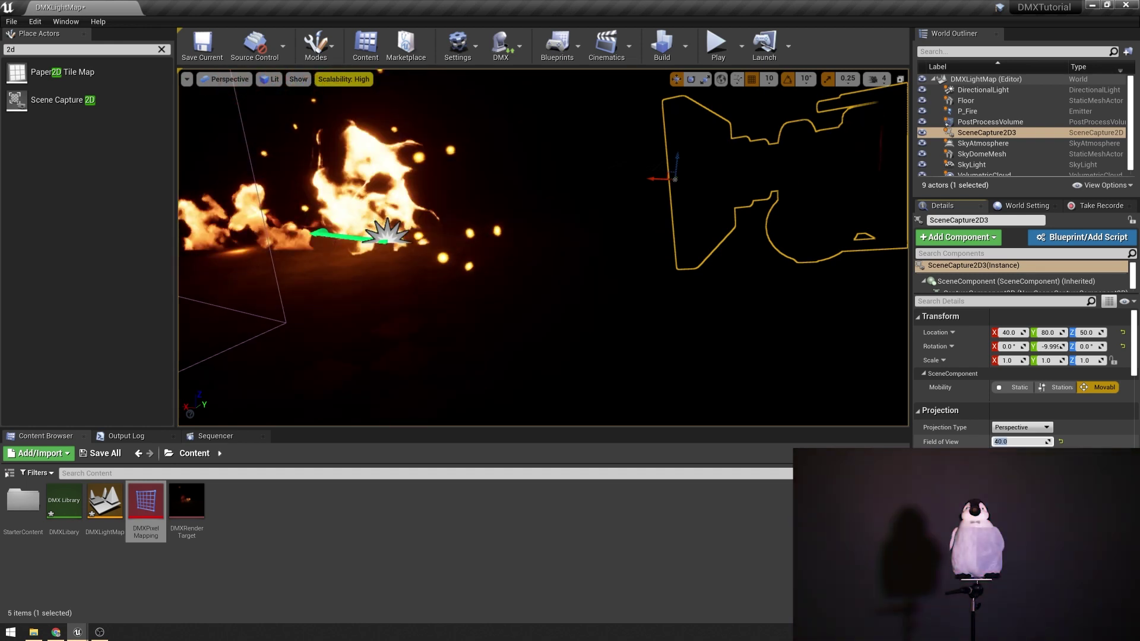
{"action": "right_click_drag", "start_coordinate": [544, 248], "coordinate": [448, 237]}
- Check the recording in OBS and return to the level editor
{"action": "left_click", "coordinate": [99, 632]}
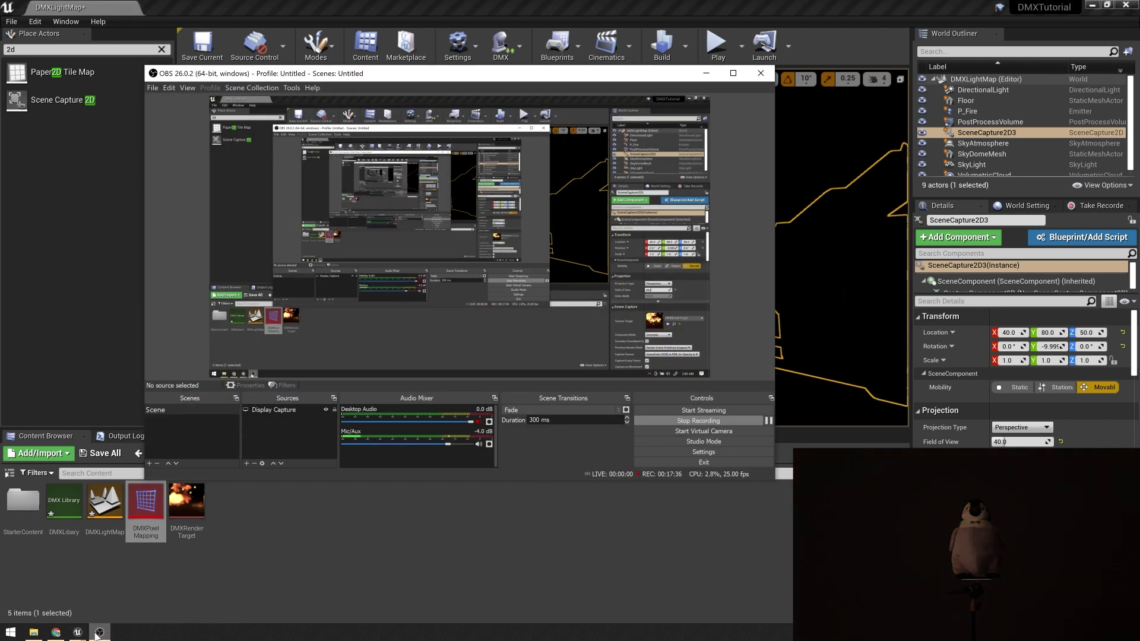
{"action": "left_click", "coordinate": [99, 631]}
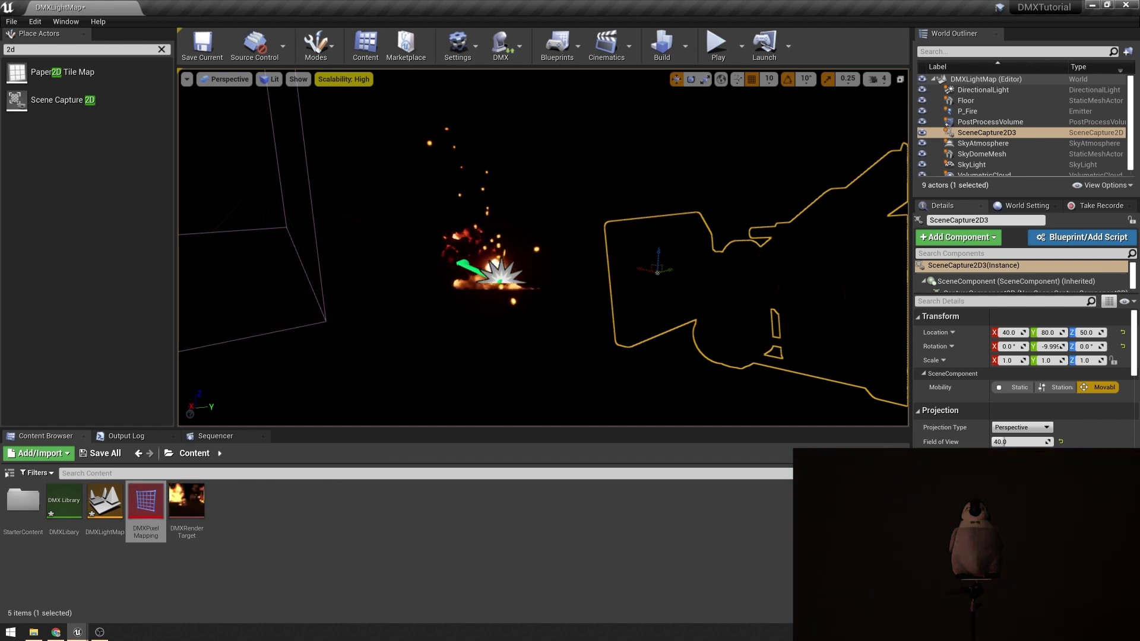
{"action": "left_click", "coordinate": [1025, 526]}
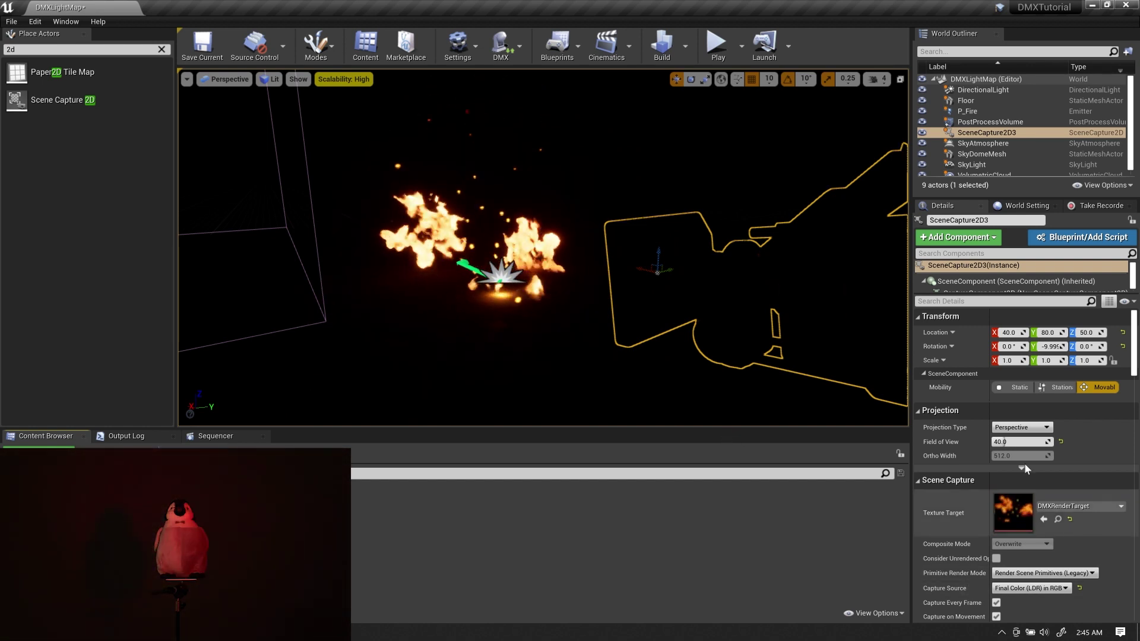
- Set the field of view of SceneCapture2D3 to 50
{"action": "left_click", "coordinate": [1004, 442]}
{"action": "type", "text": "50"}
{"action": "key", "text": "Return"}
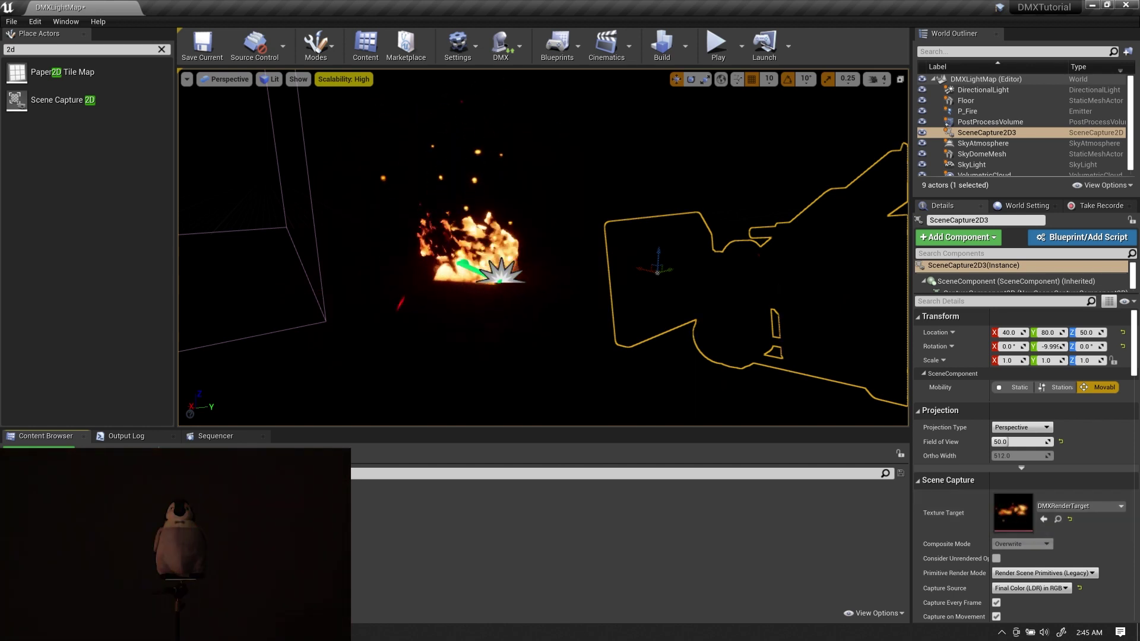
{"action": "right_click_drag", "start_coordinate": [543, 248], "coordinate": [514, 230]}
{"action": "key", "text": "s"}
{"action": "key", "text": "w"}
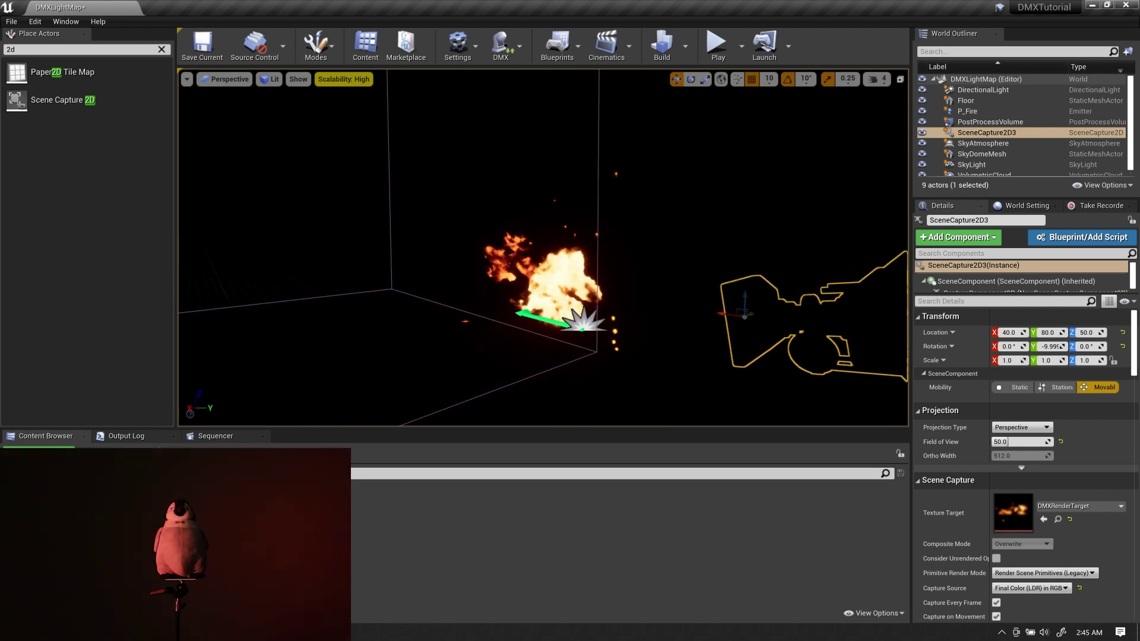
- Calculate 512 divided by 3 in Calculator, close it and return to the level viewport
{"action": "key", "text": "super"}
{"action": "type", "text": "cal"}
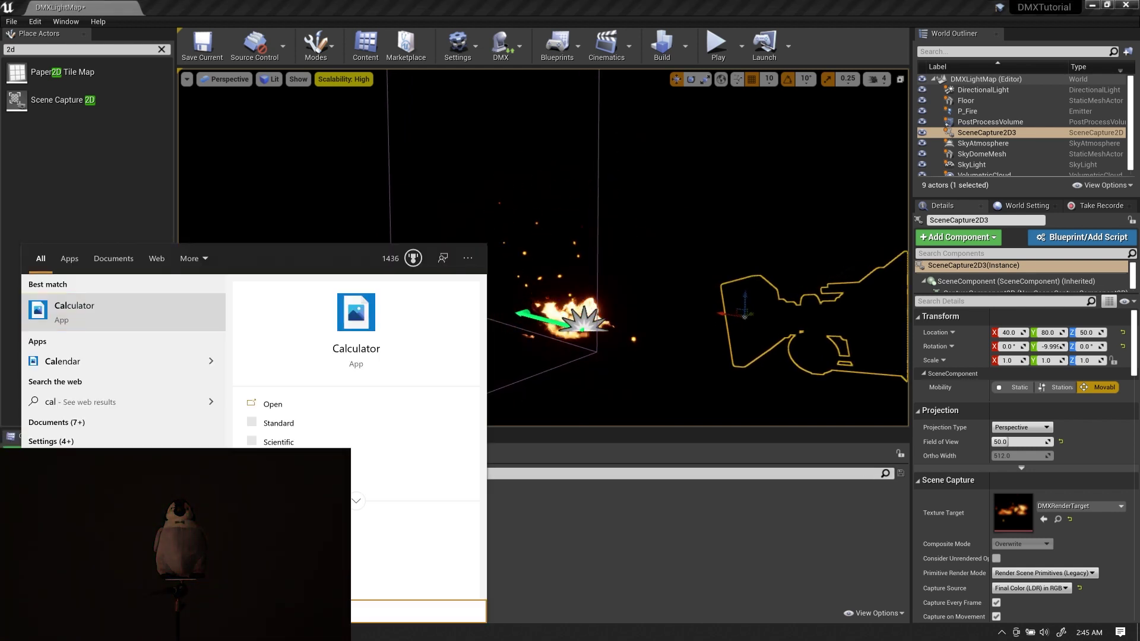
{"action": "key", "text": "Return"}
{"action": "type", "text": "512/3"}
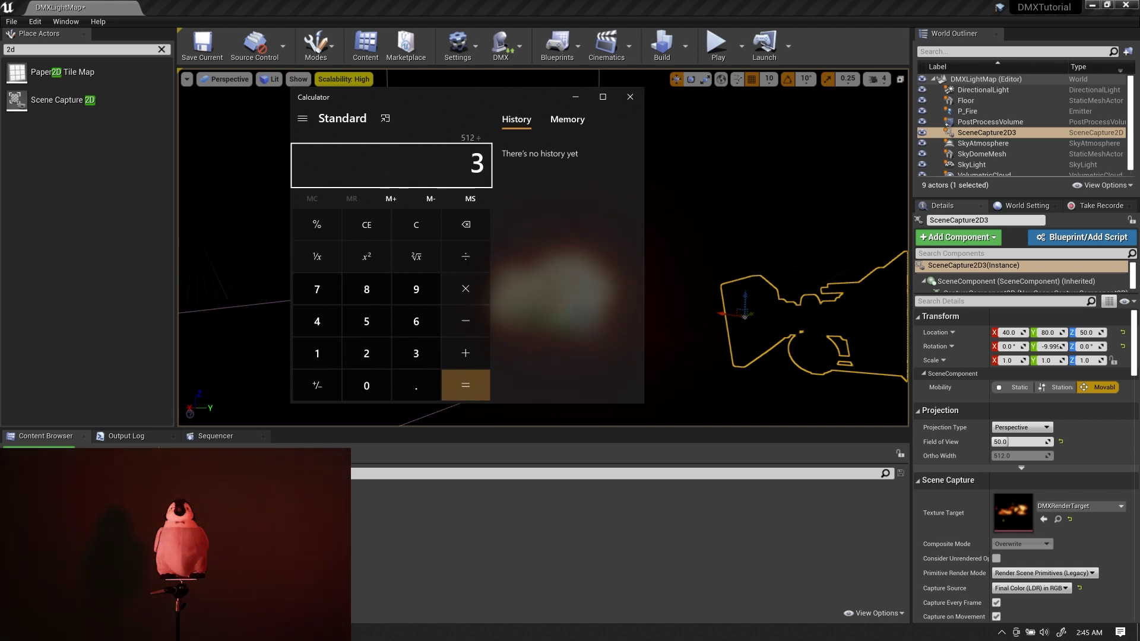
{"action": "key", "text": "Return"}
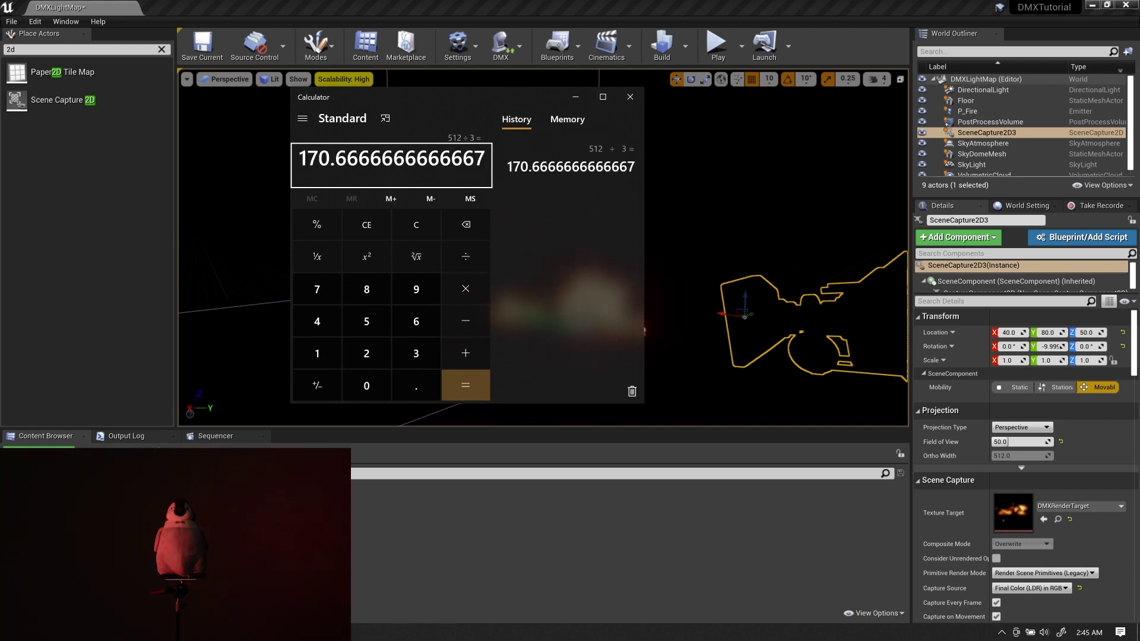
{"action": "left_click", "coordinate": [617, 96]}
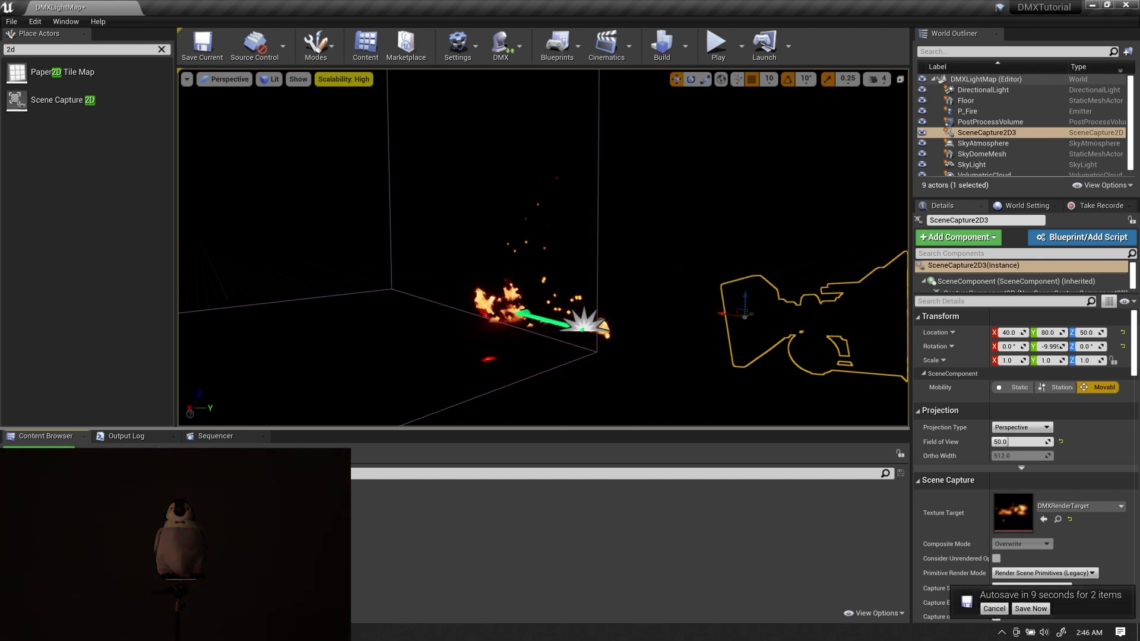
{"action": "right_click_drag", "start_coordinate": [561, 279], "coordinate": [578, 301]}
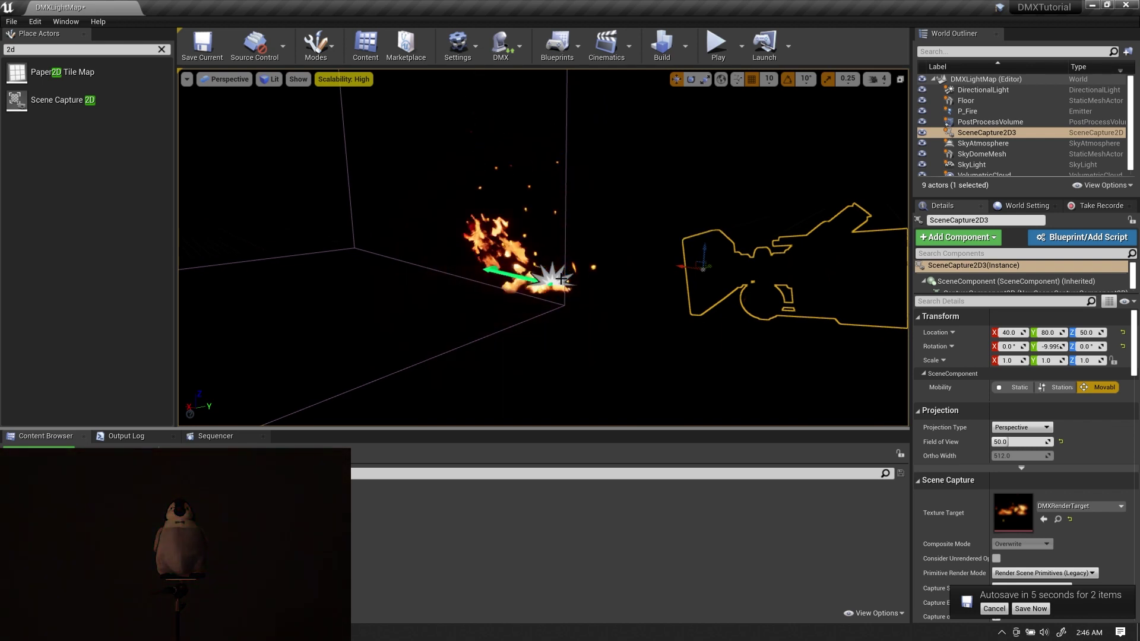